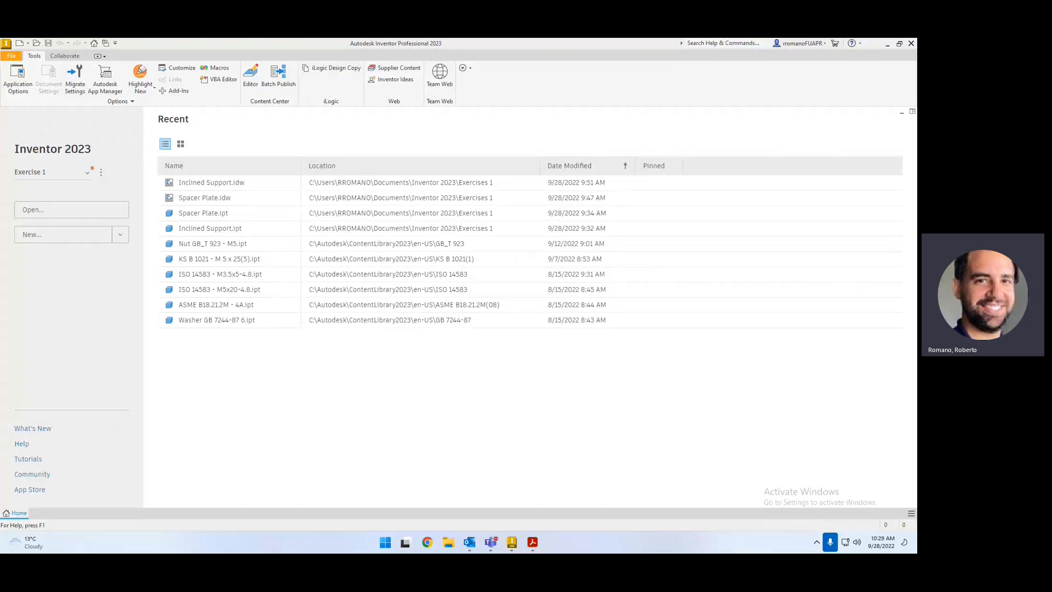
Step: Check the Guide Block drawing in exercise 1.pdf and create a new part from the English Standard (in).ipt template
{"action": "left_click_drag", "start_coordinate": [0, 164], "coordinate": [398, 116]}
{"action": "scroll", "coordinate": [385, 259], "scroll_direction": "up", "scroll_amount": 1}
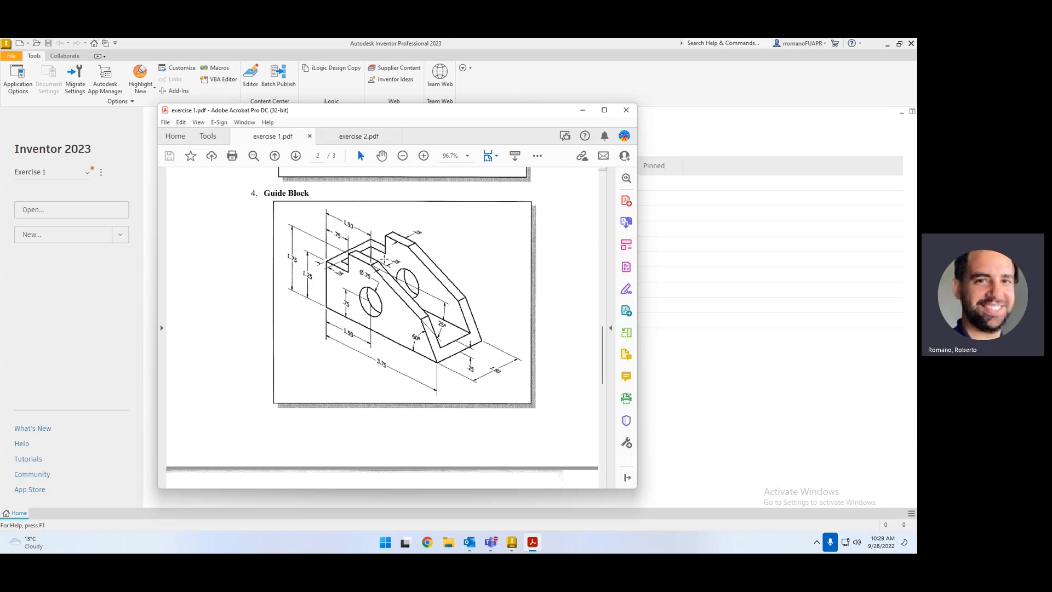
{"action": "left_click_drag", "start_coordinate": [466, 114], "coordinate": [0, 118]}
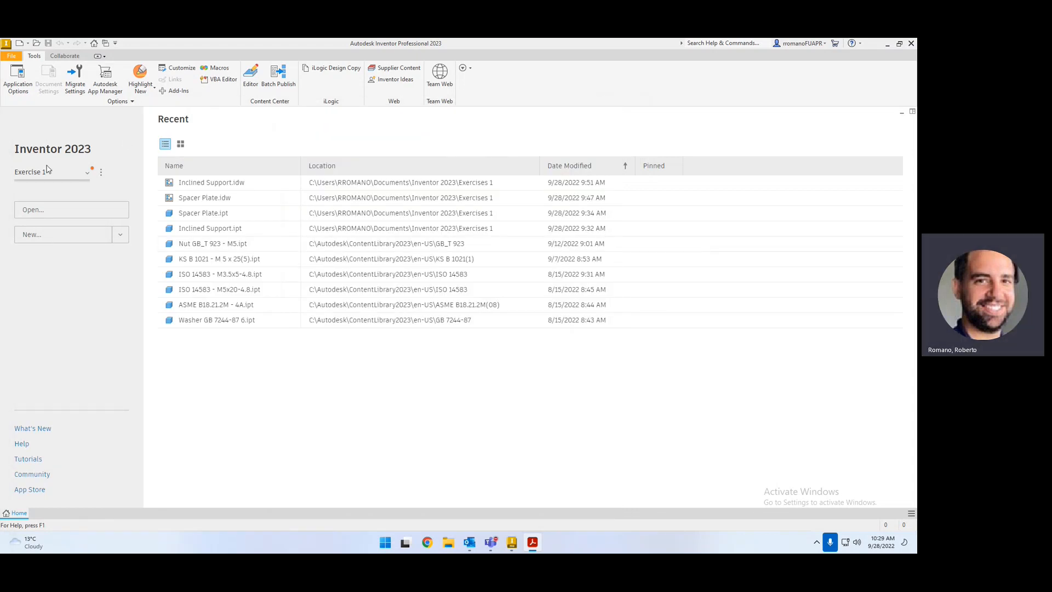
{"action": "left_click", "coordinate": [20, 43]}
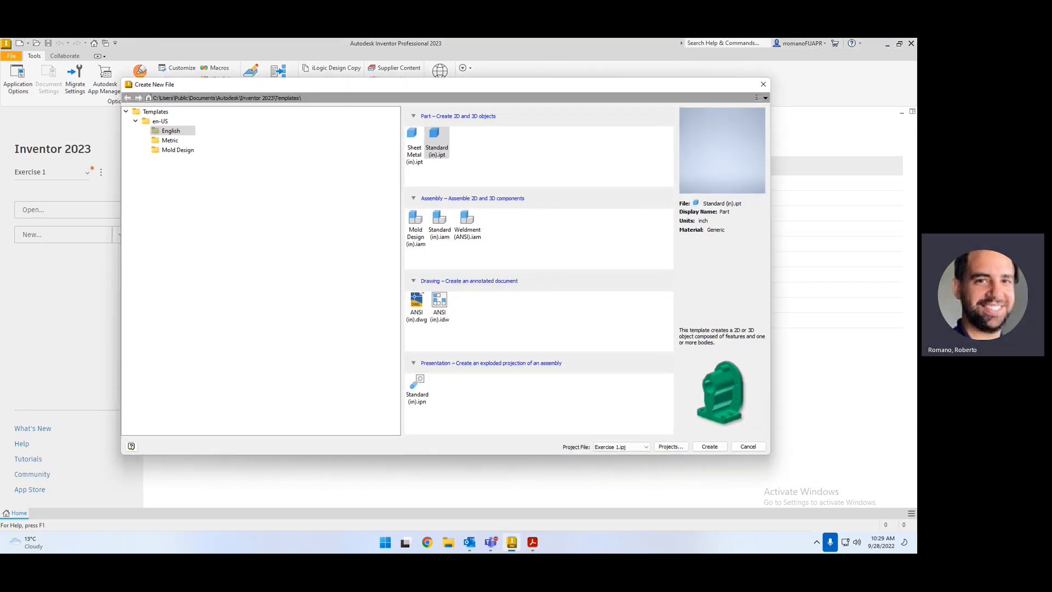
{"action": "left_click", "coordinate": [441, 148]}
{"action": "double_click", "coordinate": [441, 148]}
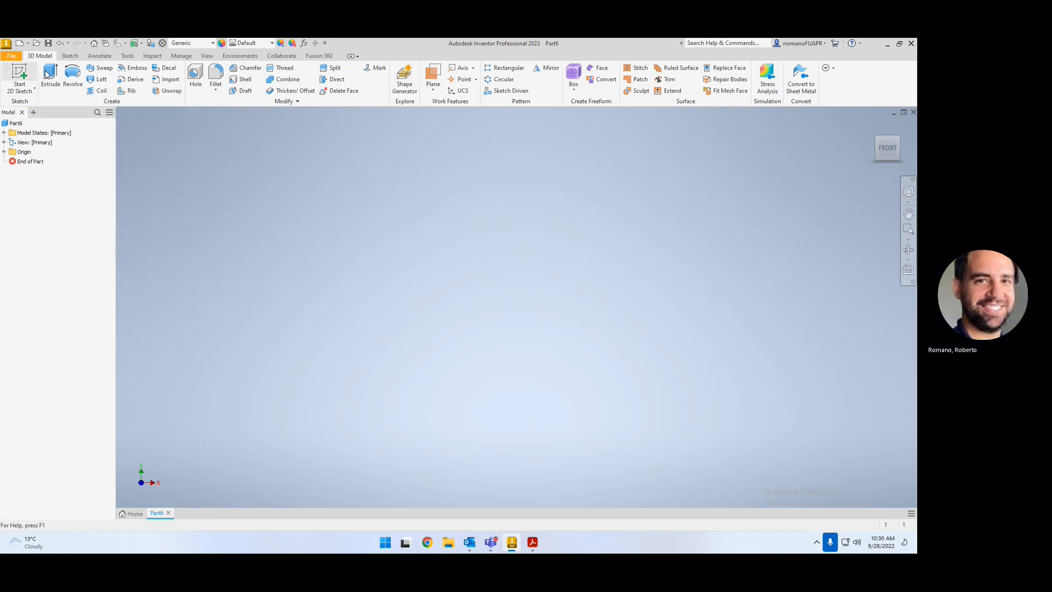
Step: Start a sketch on the horizontal origin plane and draw a two-point rectangle 3.75 in by 1.5 in with one corner at the origin
{"action": "left_click", "coordinate": [20, 74]}
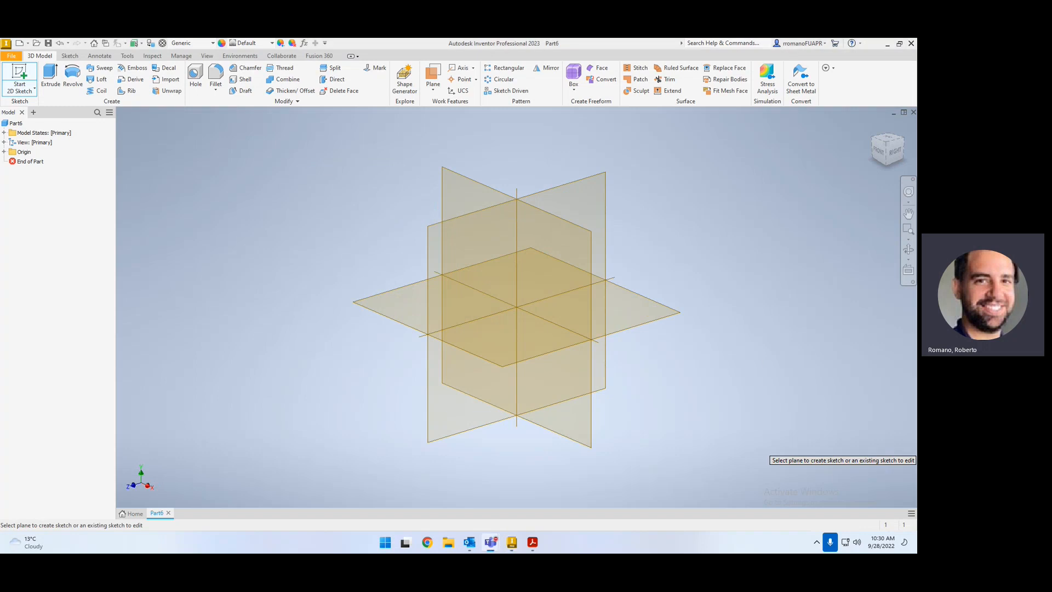
{"action": "left_click", "coordinate": [410, 304]}
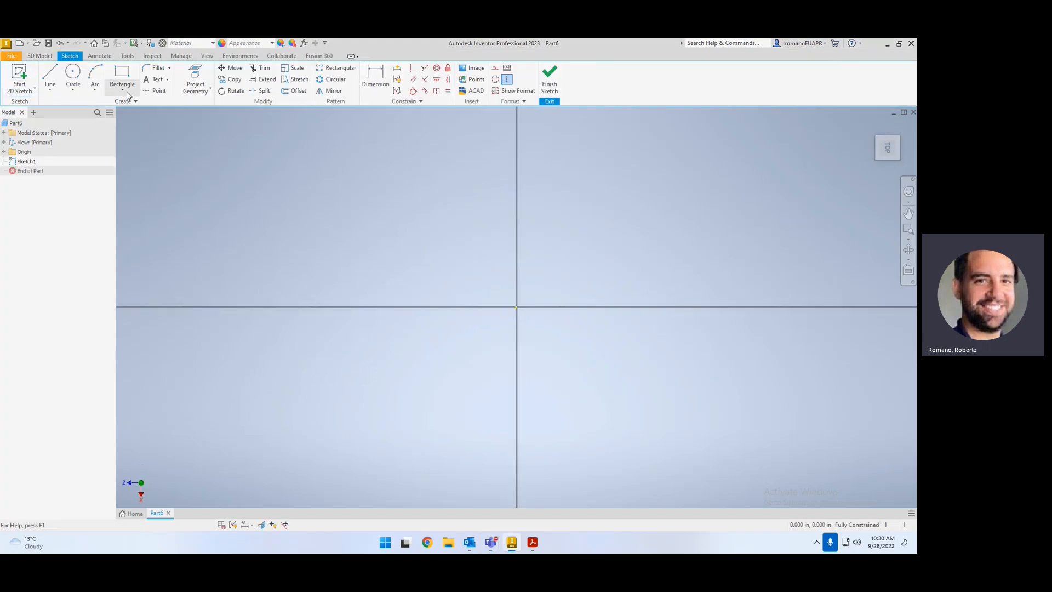
{"action": "left_click", "coordinate": [125, 92]}
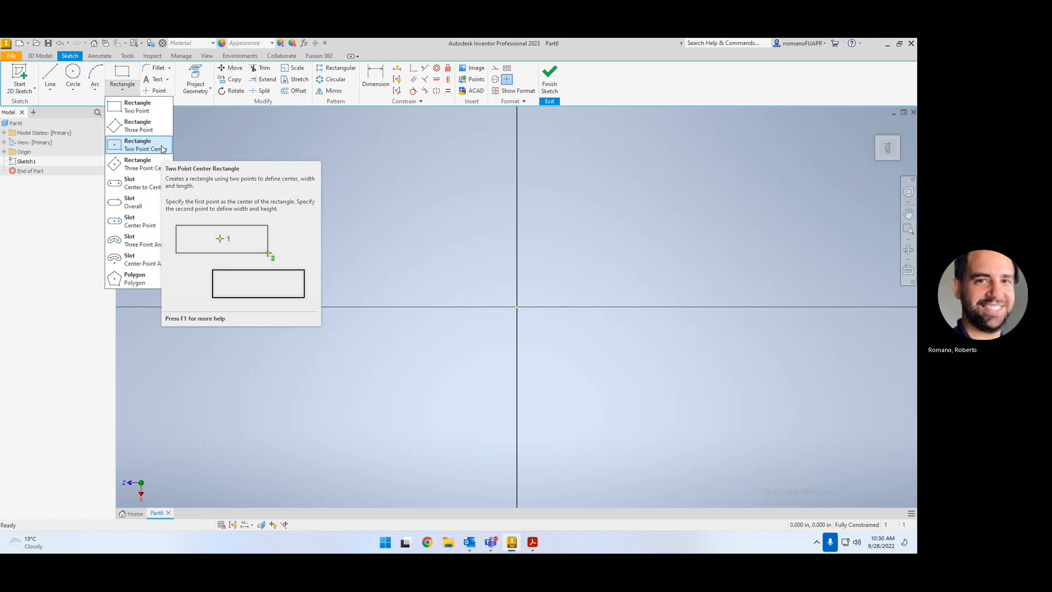
{"action": "left_click", "coordinate": [162, 148]}
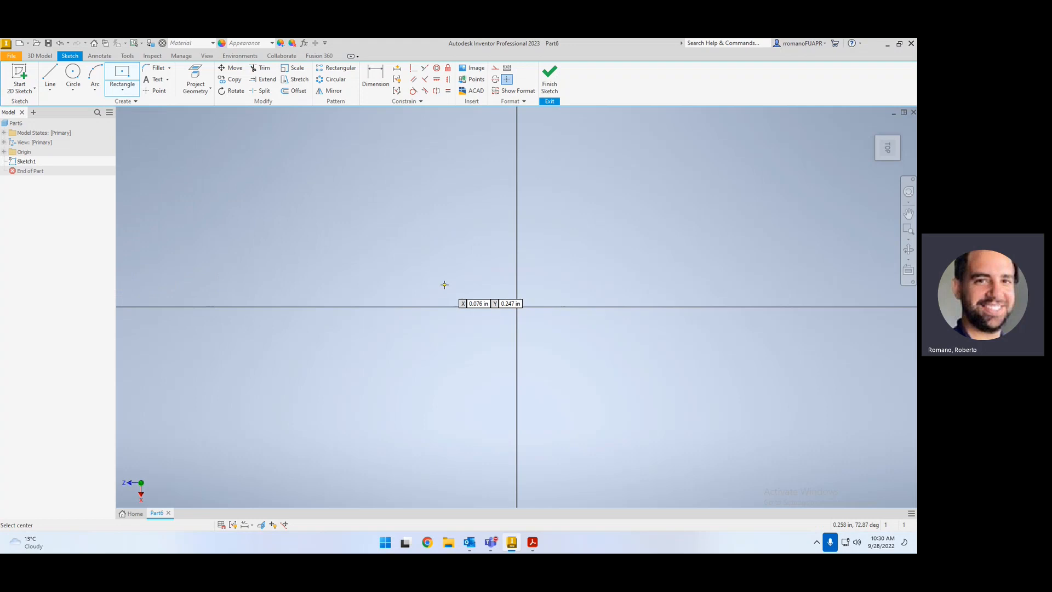
{"action": "left_click", "coordinate": [112, 93]}
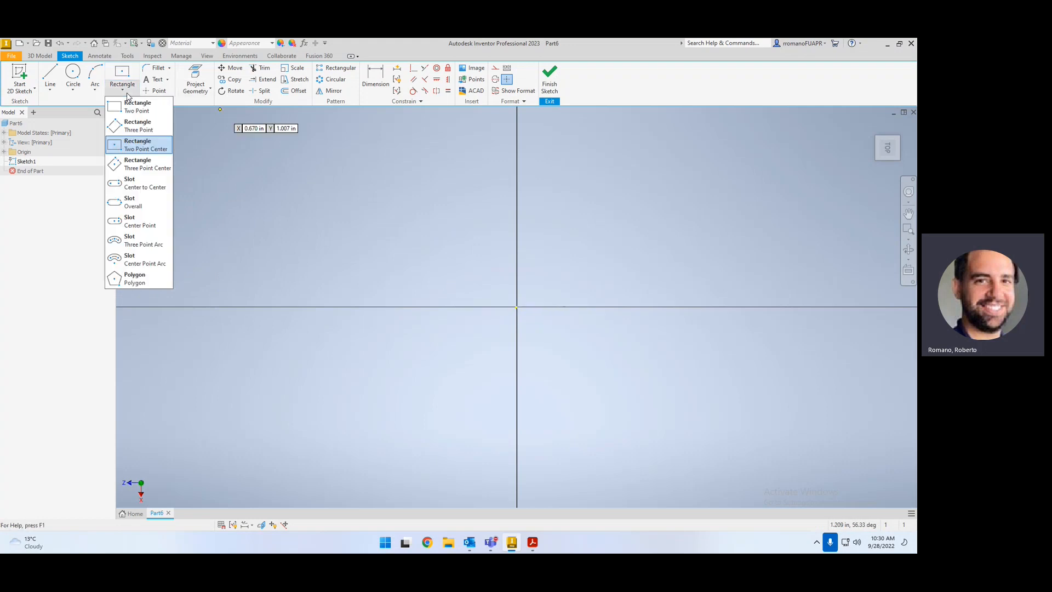
{"action": "left_click", "coordinate": [137, 105]}
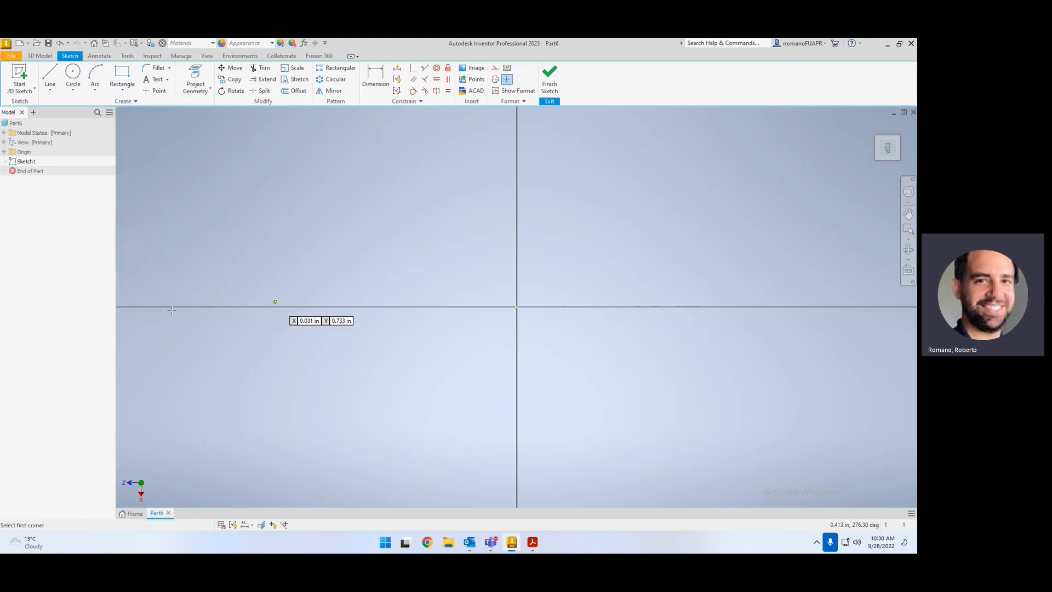
{"action": "scroll", "coordinate": [187, 361], "scroll_direction": "down", "scroll_amount": 5}
{"action": "left_click", "coordinate": [238, 355]}
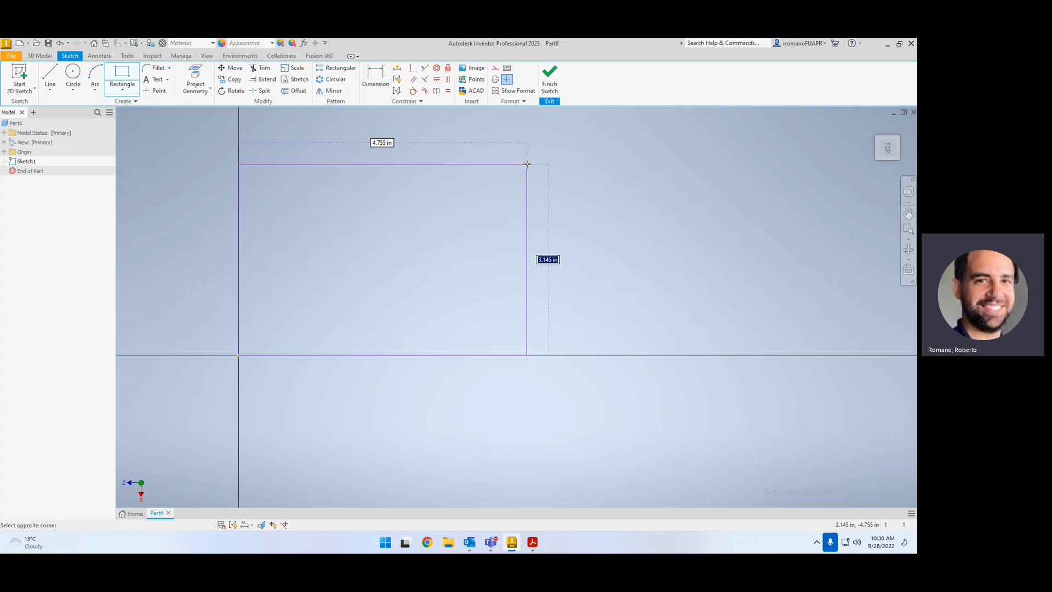
{"action": "type", "text": "1.5"}
{"action": "key", "text": "Tab"}
{"action": "type", "text": "3.75"}
{"action": "key", "text": "Return"}
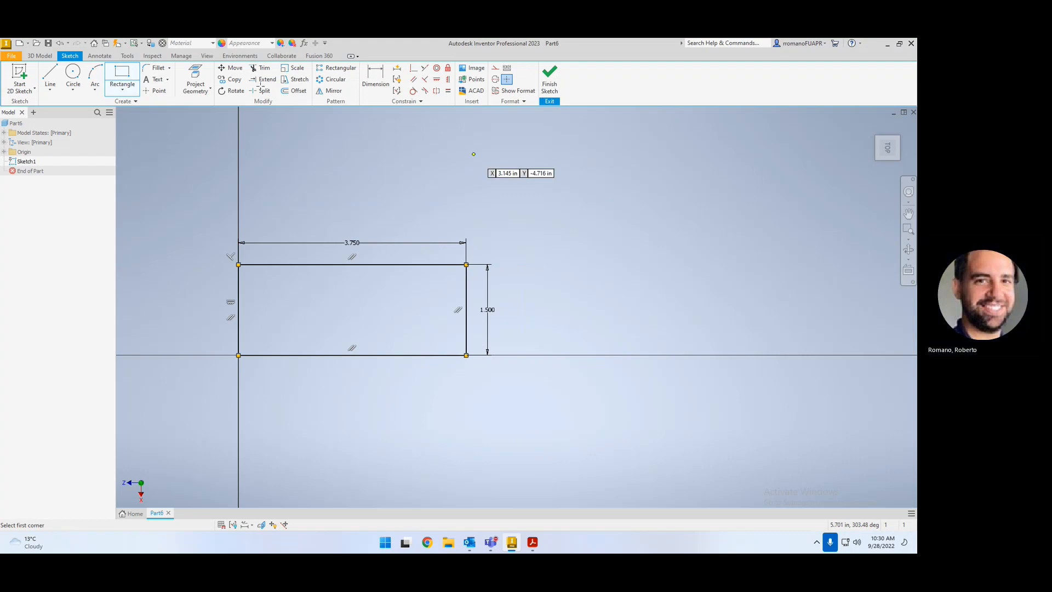
Step: Examine the Guide Block drawing in exercise 1.pdf enlarged to 150% to read its dimensions
{"action": "left_click_drag", "start_coordinate": [1, 112], "coordinate": [393, 103]}
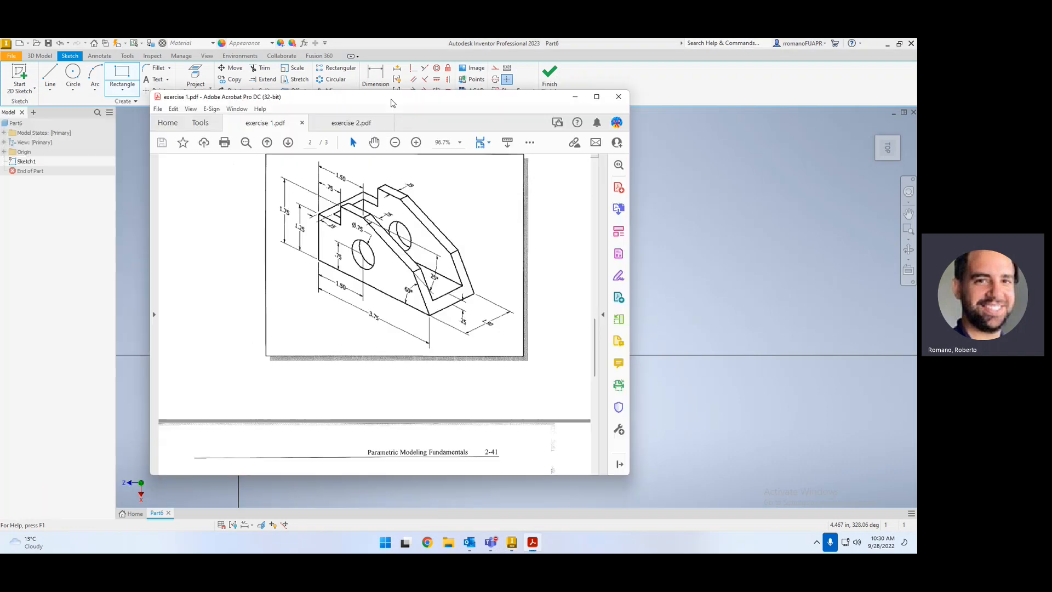
{"action": "left_click", "coordinate": [416, 142]}
{"action": "left_click", "coordinate": [416, 141]}
{"action": "scroll", "coordinate": [434, 435], "scroll_direction": "right", "scroll_amount": 5}
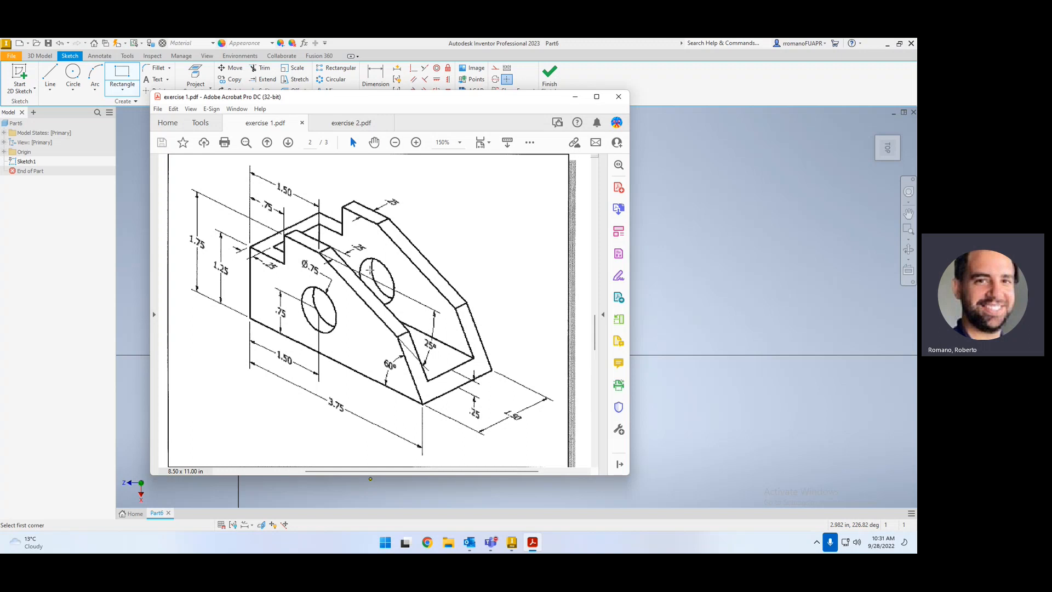
{"action": "left_click_drag", "start_coordinate": [435, 103], "coordinate": [0, 154]}
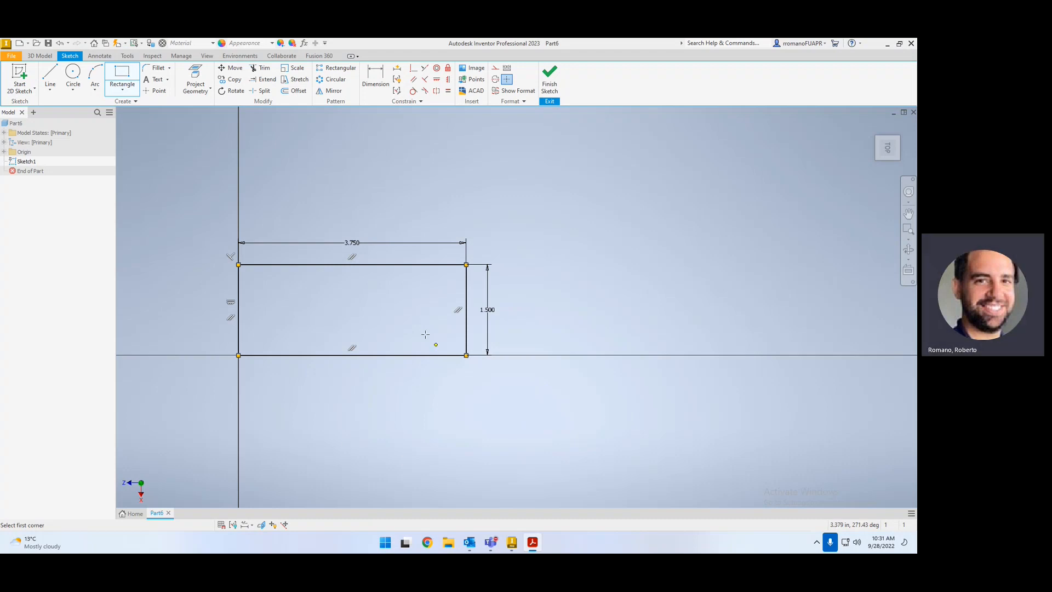
Step: Extrude the rectangle 0.25 in downward using the flipped direction to form the base plate
{"action": "left_click", "coordinate": [40, 56]}
{"action": "left_click", "coordinate": [50, 77]}
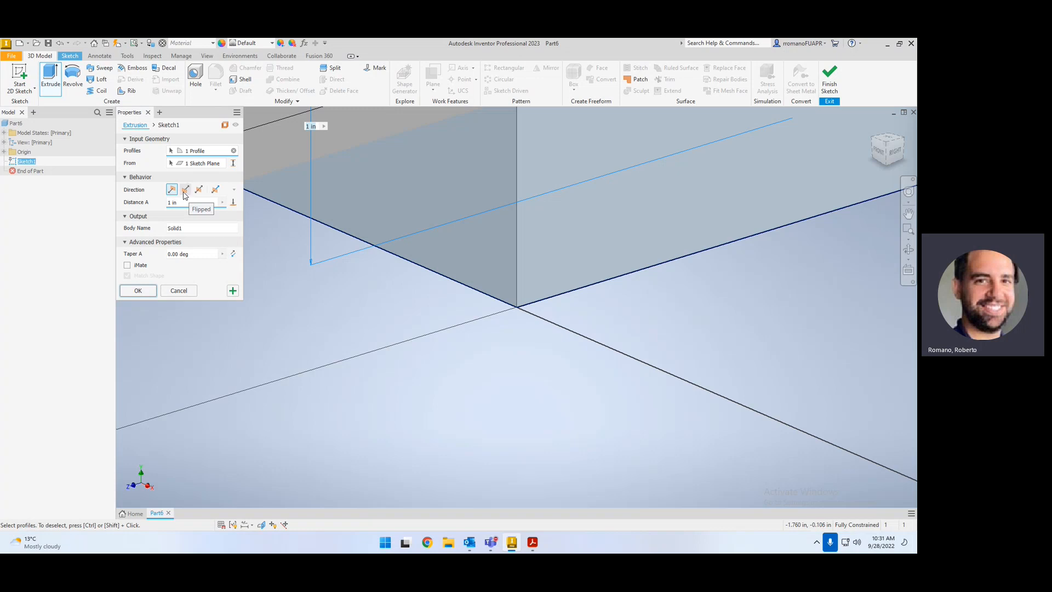
{"action": "left_click", "coordinate": [186, 191]}
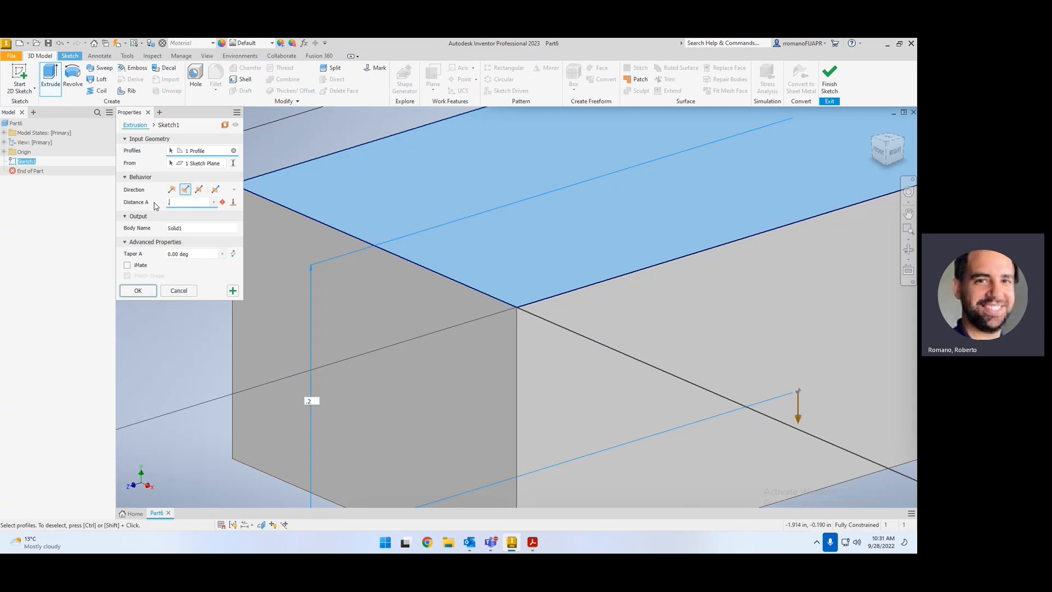
{"action": "key", "text": "Return"}
{"action": "scroll", "coordinate": [277, 497], "scroll_direction": "down", "scroll_amount": 4}
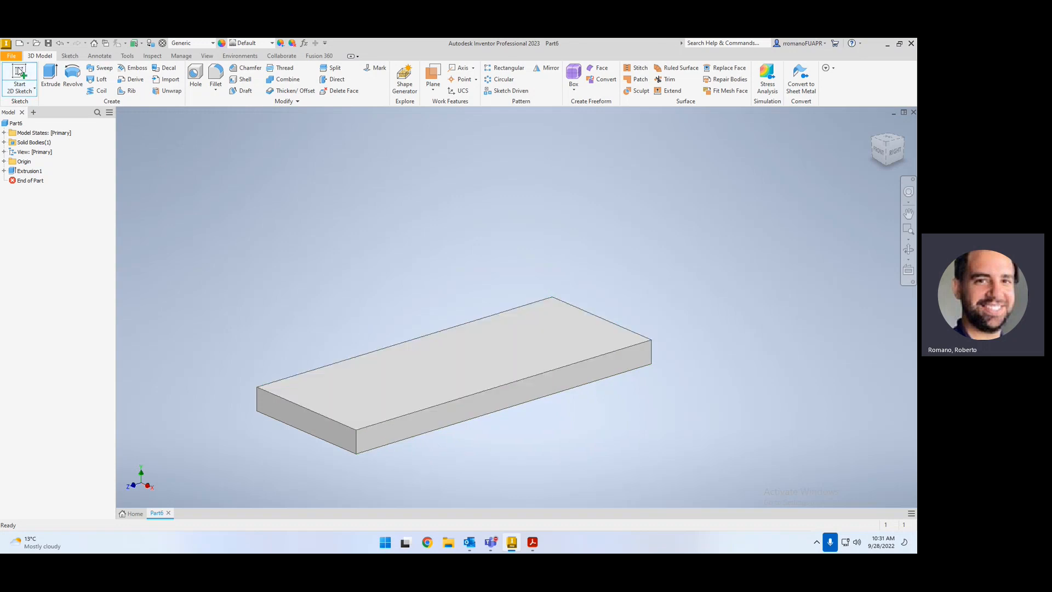
Step: Create a new sketch on the base plate's long right side face and finish it without drawing any geometry
{"action": "left_click", "coordinate": [19, 74]}
{"action": "left_click", "coordinate": [5, 161]}
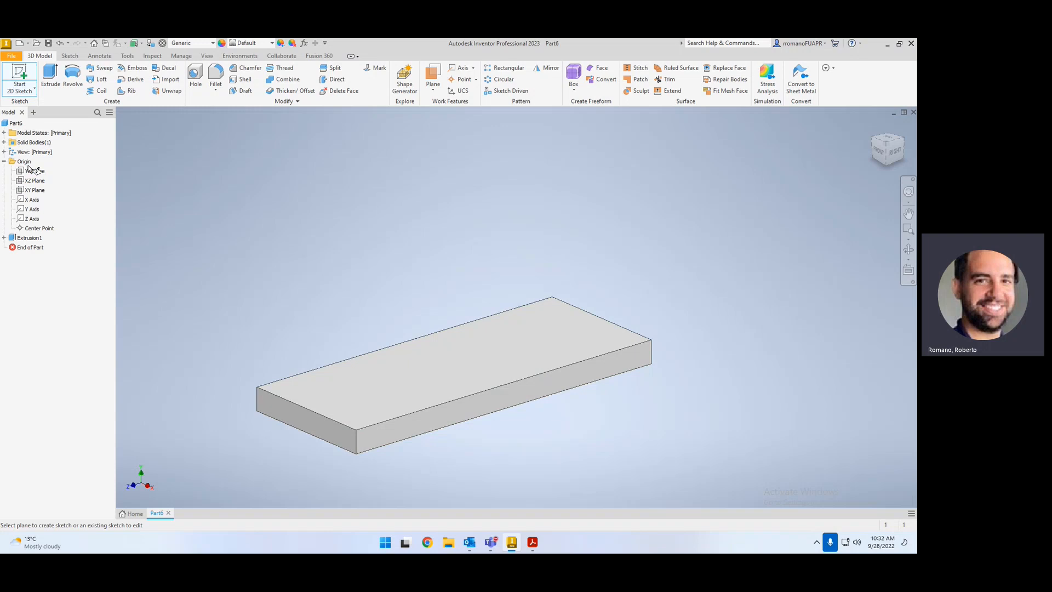
{"action": "left_click", "coordinate": [5, 161]}
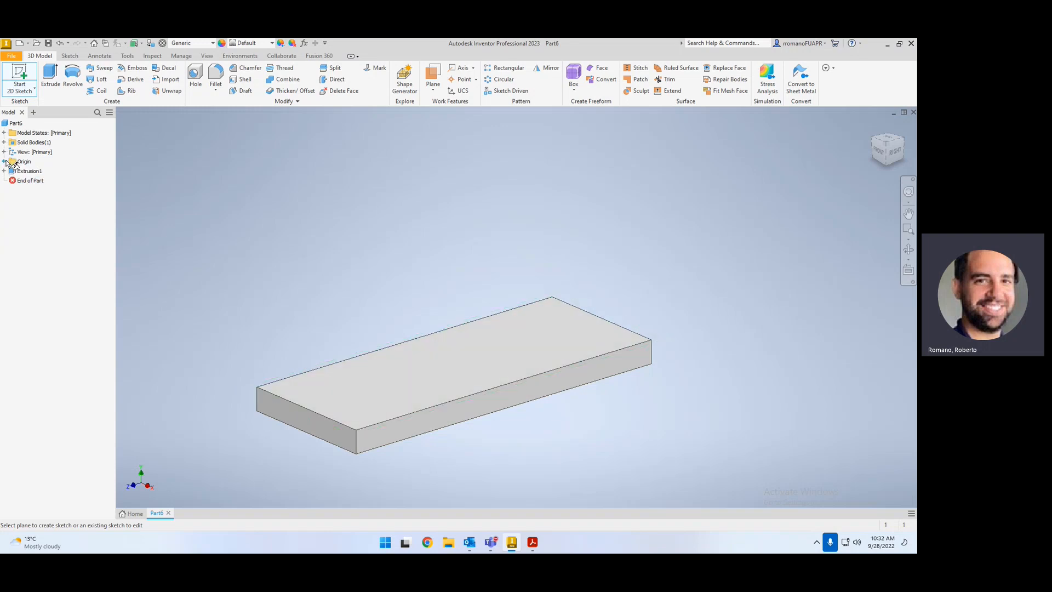
{"action": "left_click", "coordinate": [511, 401]}
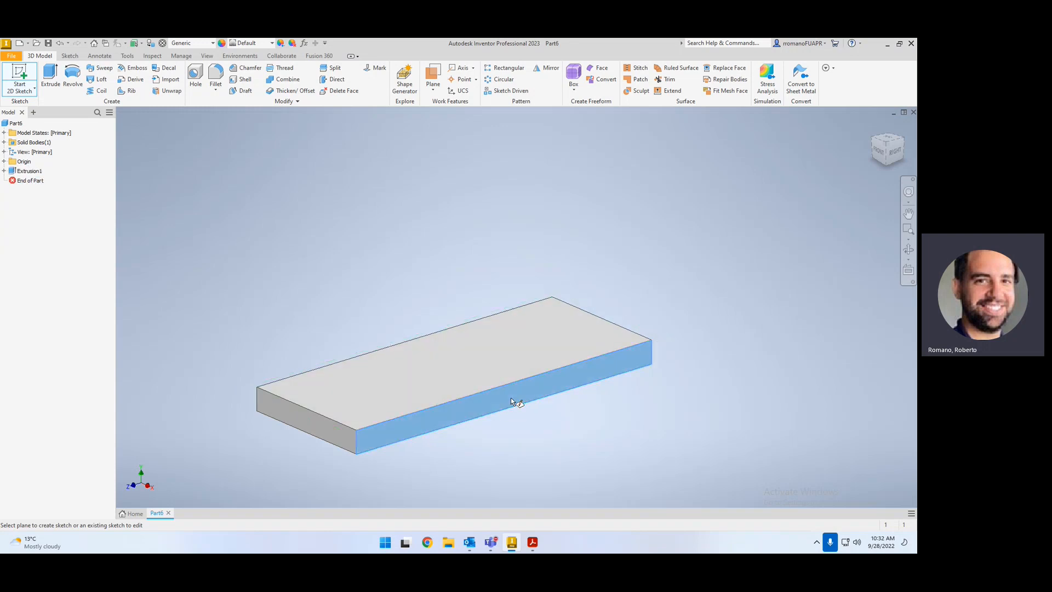
{"action": "scroll", "coordinate": [351, 368], "scroll_direction": "down", "scroll_amount": 2}
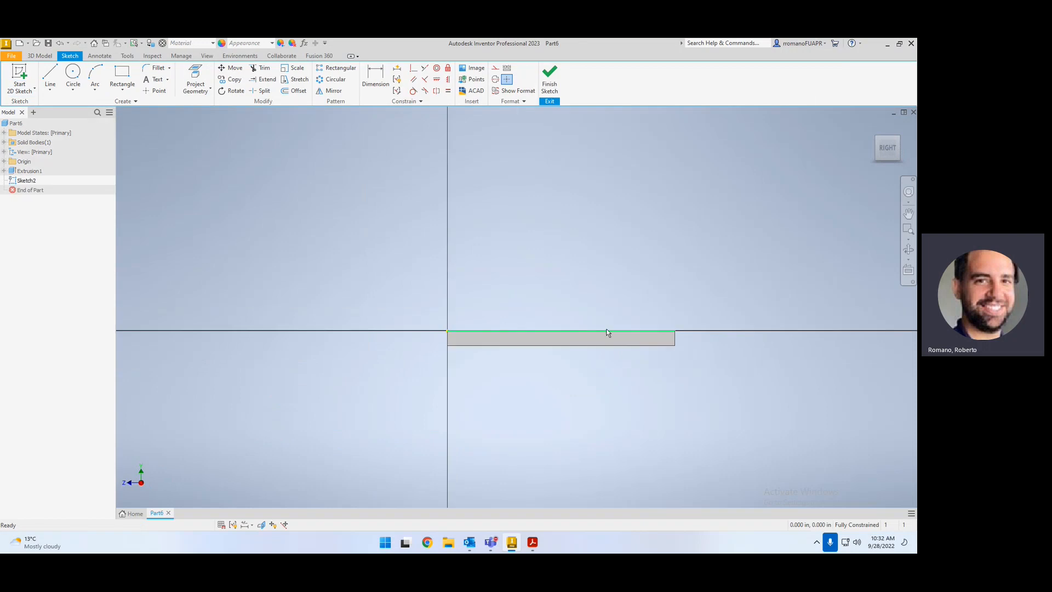
{"action": "scroll", "coordinate": [667, 296], "scroll_direction": "down", "scroll_amount": 1}
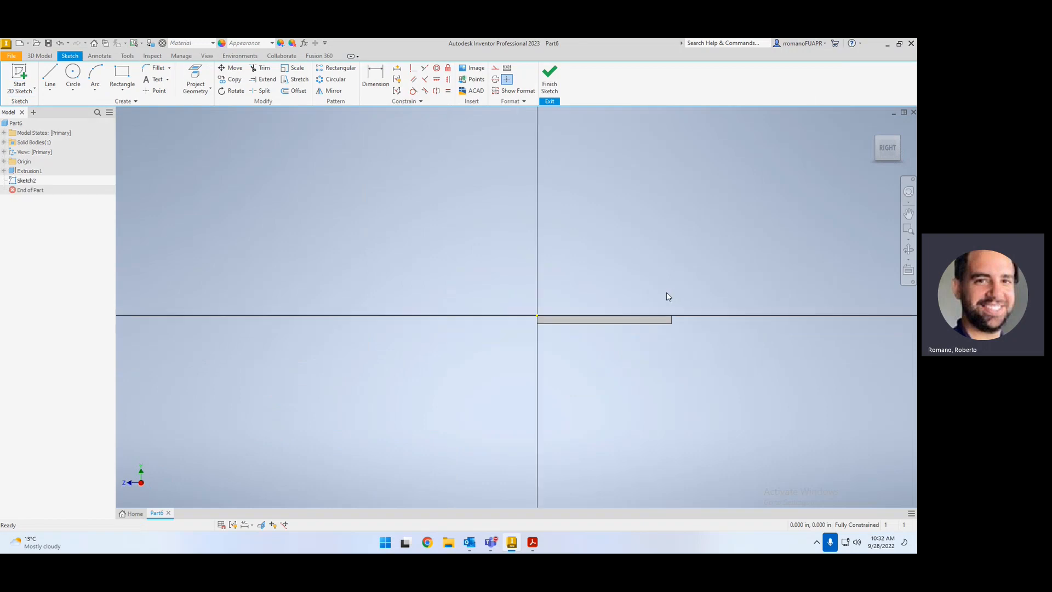
{"action": "scroll", "coordinate": [666, 296], "scroll_direction": "up", "scroll_amount": 3}
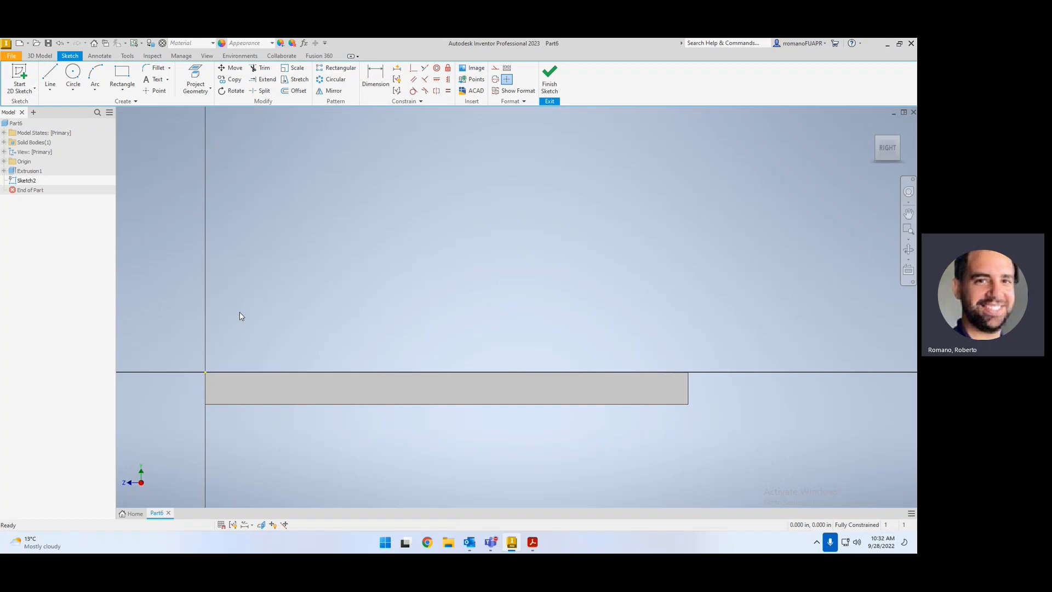
{"action": "left_click", "coordinate": [547, 88]}
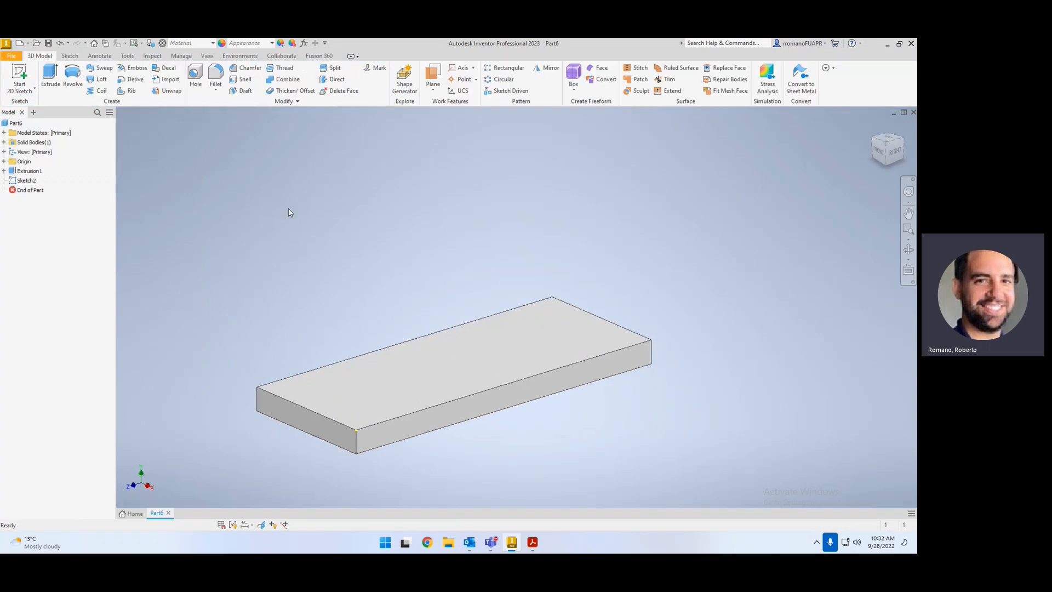
Step: Edit the base plate's extrusion to use the default direction so it extends upward from the sketch plane
{"action": "right_click", "coordinate": [28, 175]}
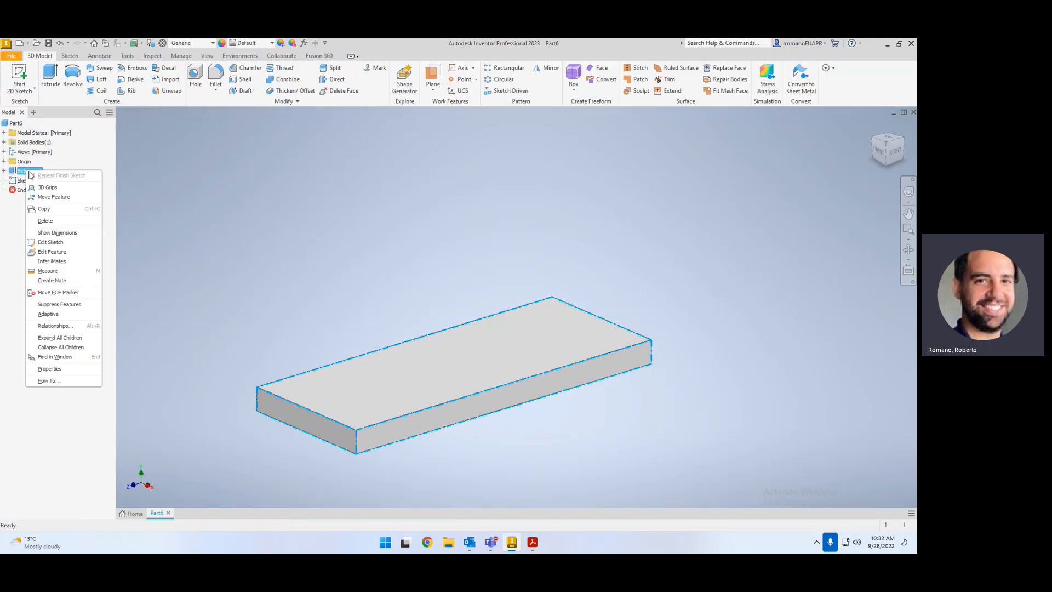
{"action": "left_click", "coordinate": [52, 252]}
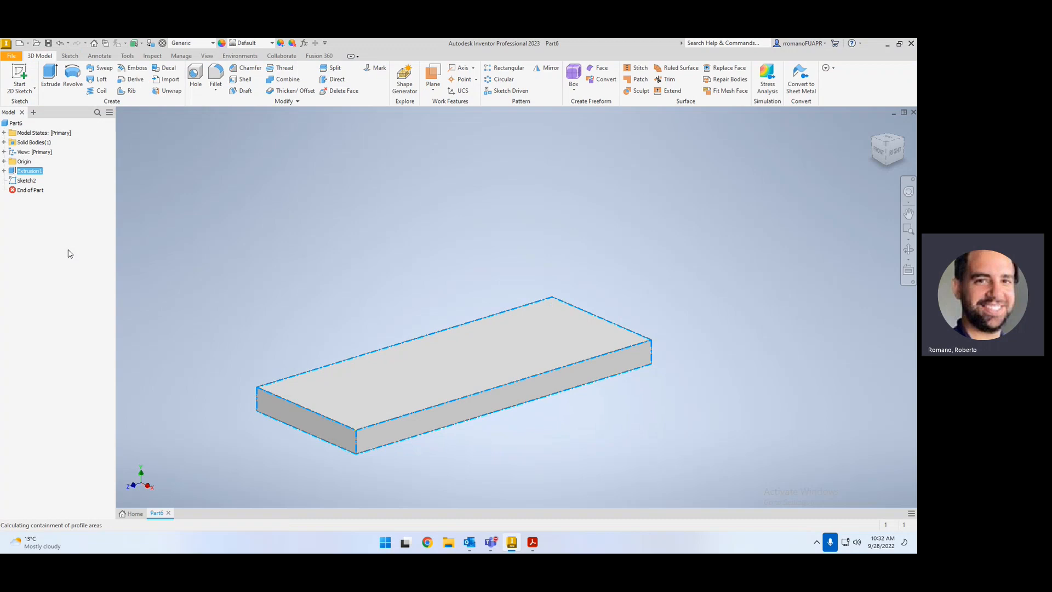
{"action": "left_click", "coordinate": [171, 189]}
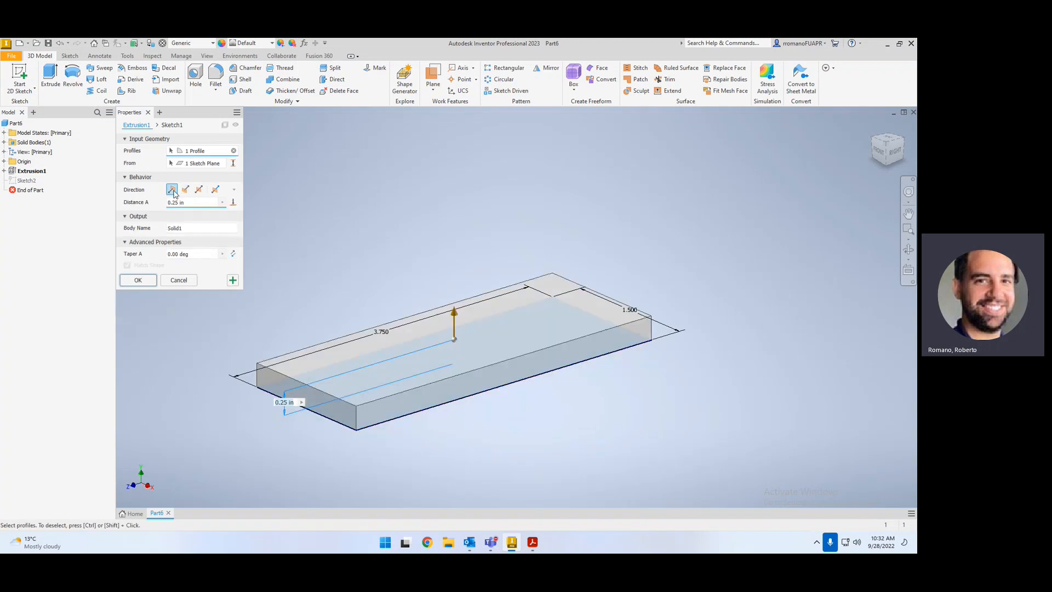
{"action": "left_click", "coordinate": [137, 280]}
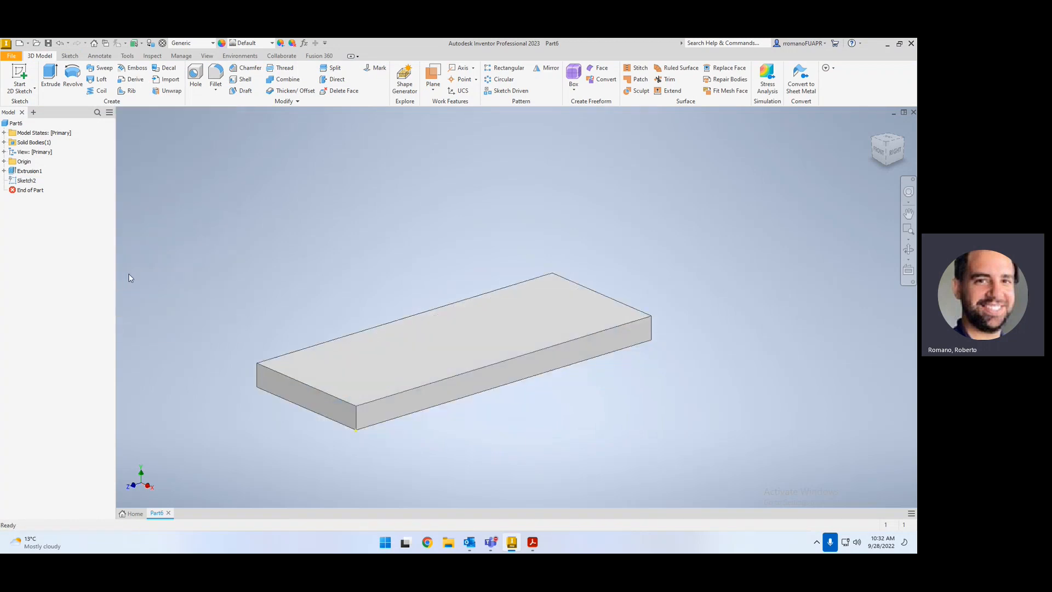
Step: Reopen the empty sketch on the base plate's long side face for editing
{"action": "right_click", "coordinate": [26, 180]}
{"action": "left_click", "coordinate": [41, 213]}
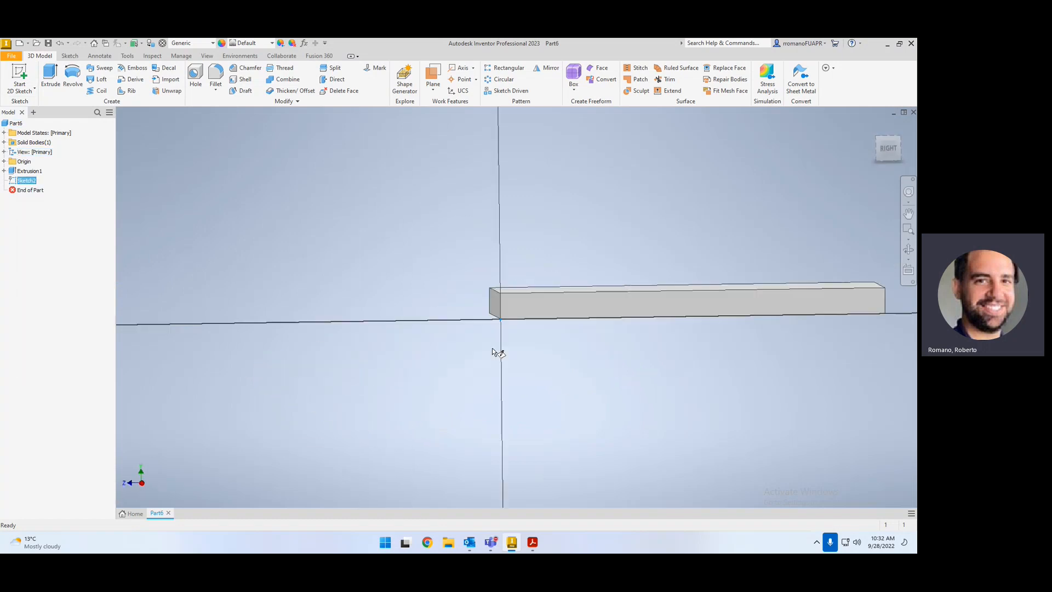
{"action": "scroll", "coordinate": [840, 382], "scroll_direction": "up", "scroll_amount": 3}
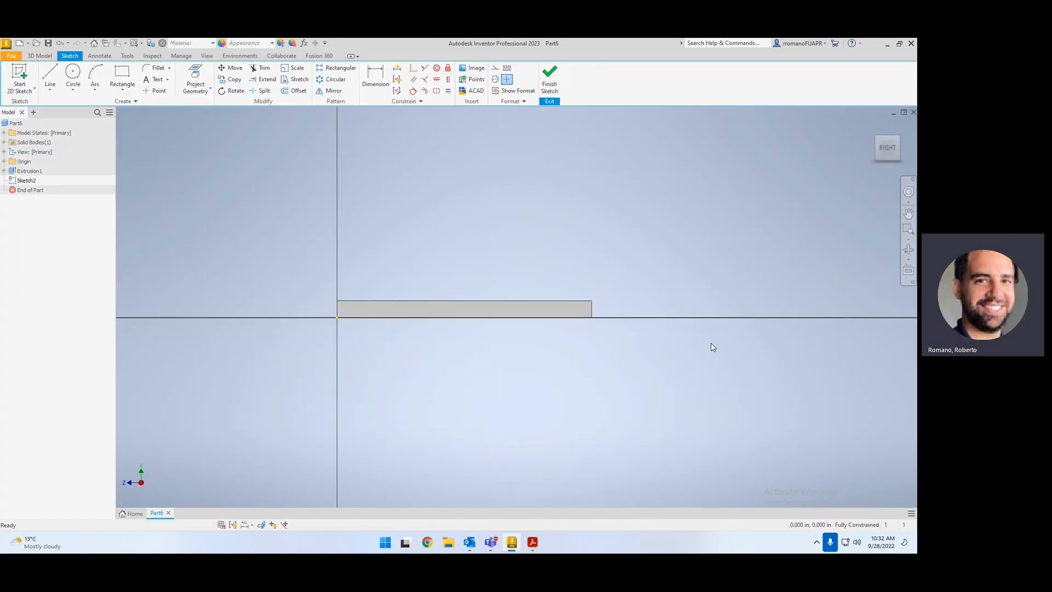
Step: Consult the drawing in exercise 1.pdf and draw a line along the base plate's bottom edge from the origin to its far corner
{"action": "left_click_drag", "start_coordinate": [0, 219], "coordinate": [392, 102]}
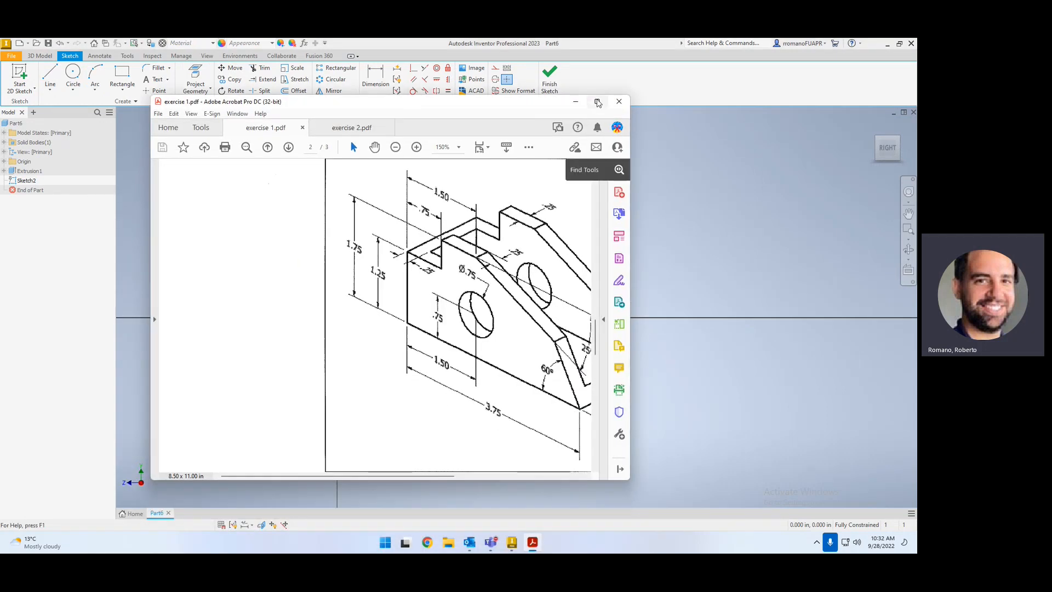
{"action": "left_click", "coordinate": [596, 100]}
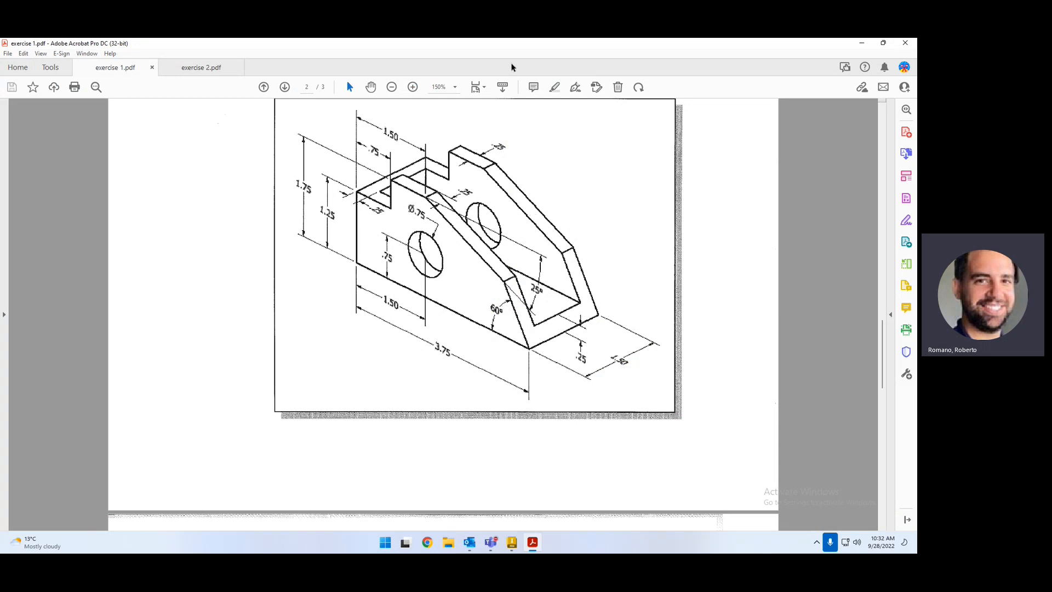
{"action": "left_click_drag", "start_coordinate": [528, 46], "coordinate": [1, 211]}
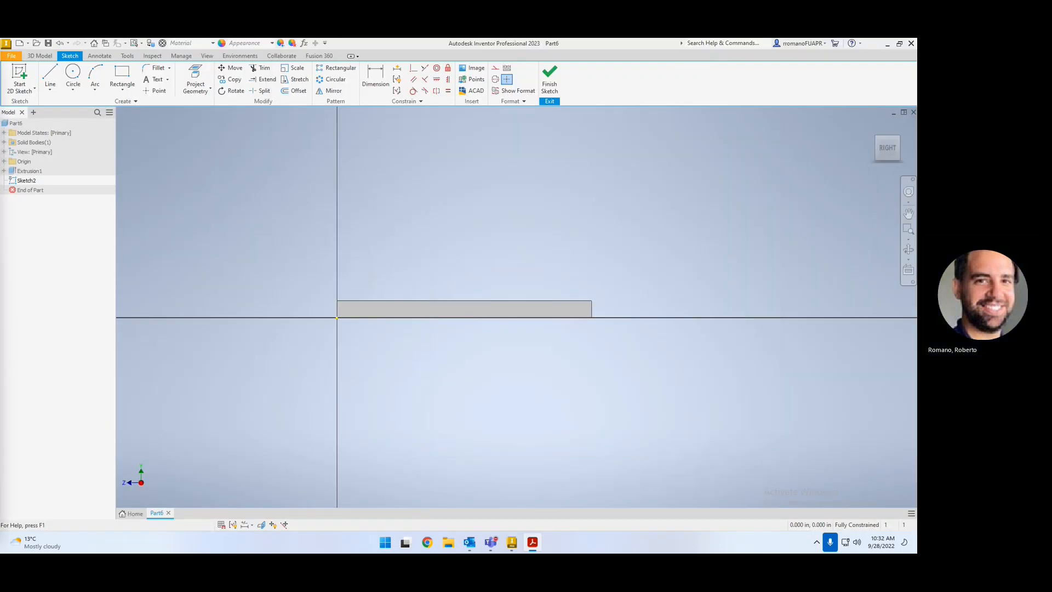
{"action": "left_click", "coordinate": [50, 75]}
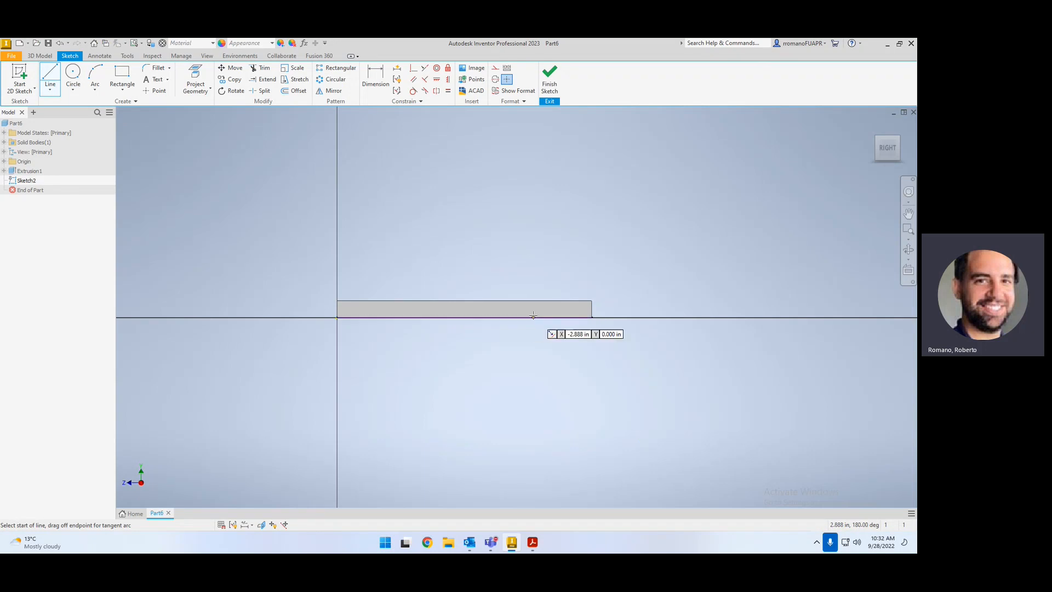
{"action": "left_click", "coordinate": [337, 318]}
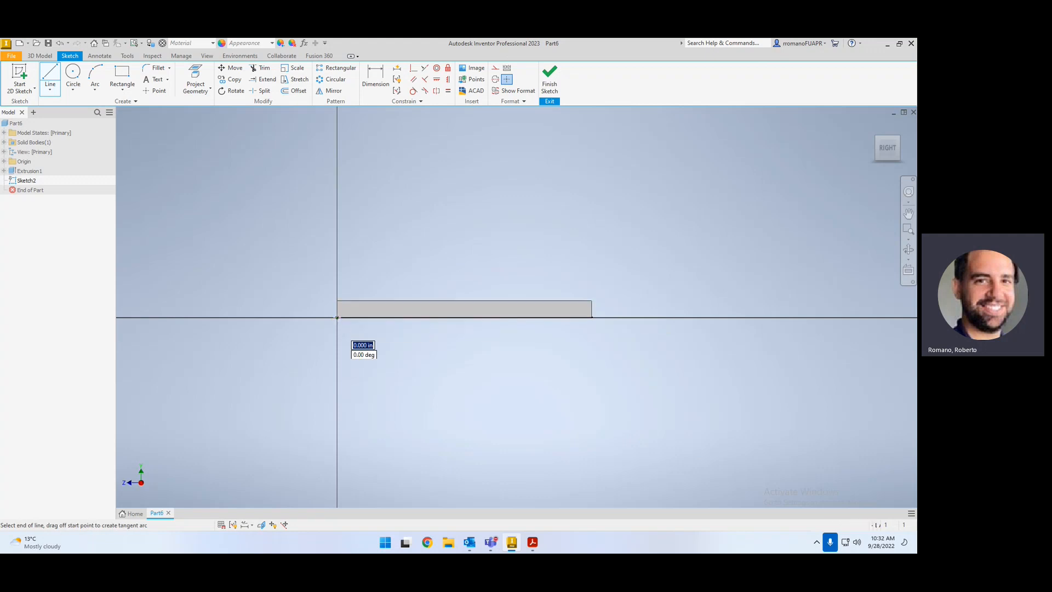
{"action": "left_click", "coordinate": [592, 318]}
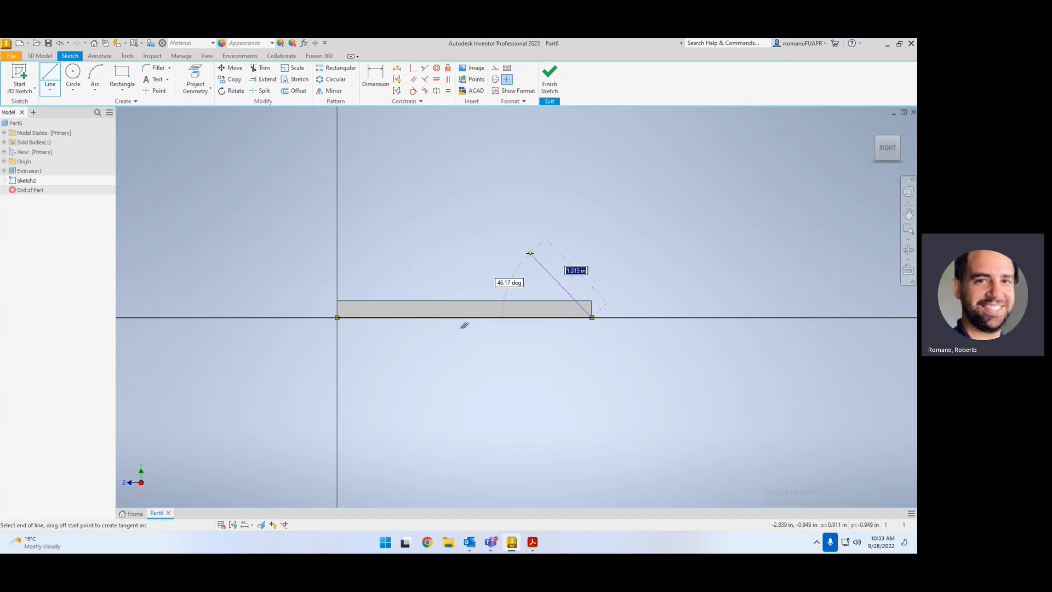
{"action": "key", "text": "Escape"}
Step: Draw a 1.25 in vertical line up from the origin and a 0.75 in horizontal line inward from its top
{"action": "left_click", "coordinate": [50, 80]}
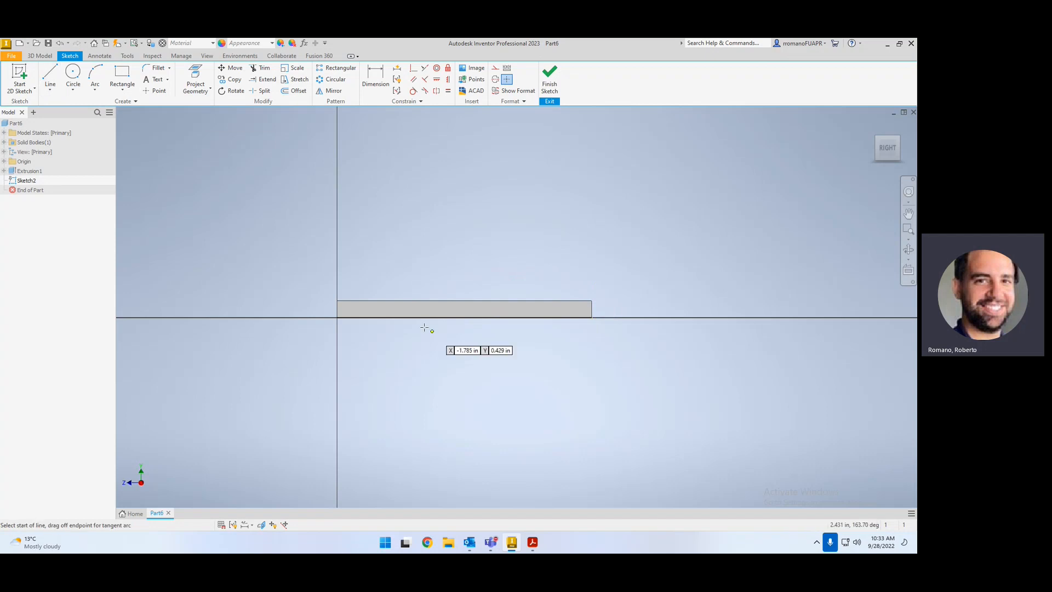
{"action": "left_click", "coordinate": [337, 318]}
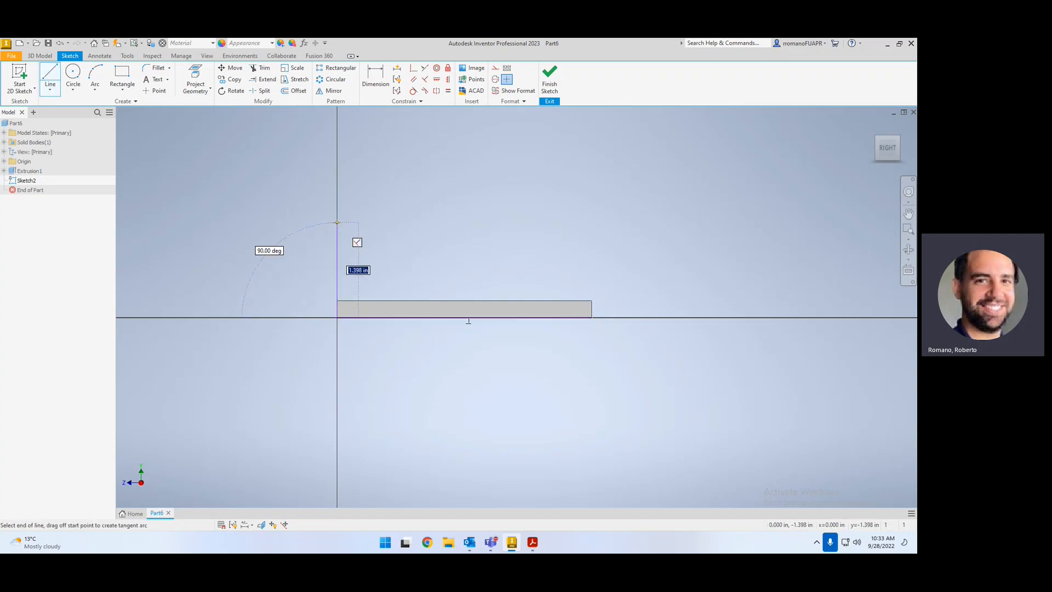
{"action": "type", "text": "1.25"}
{"action": "key", "text": "Return"}
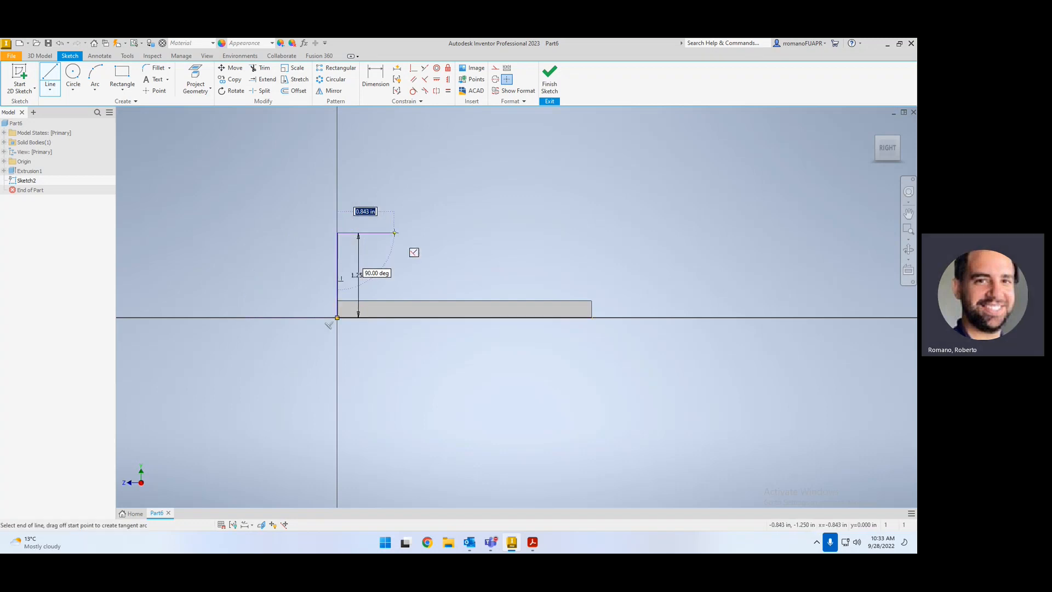
{"action": "type", "text": ".75"}
{"action": "key", "text": "Return"}
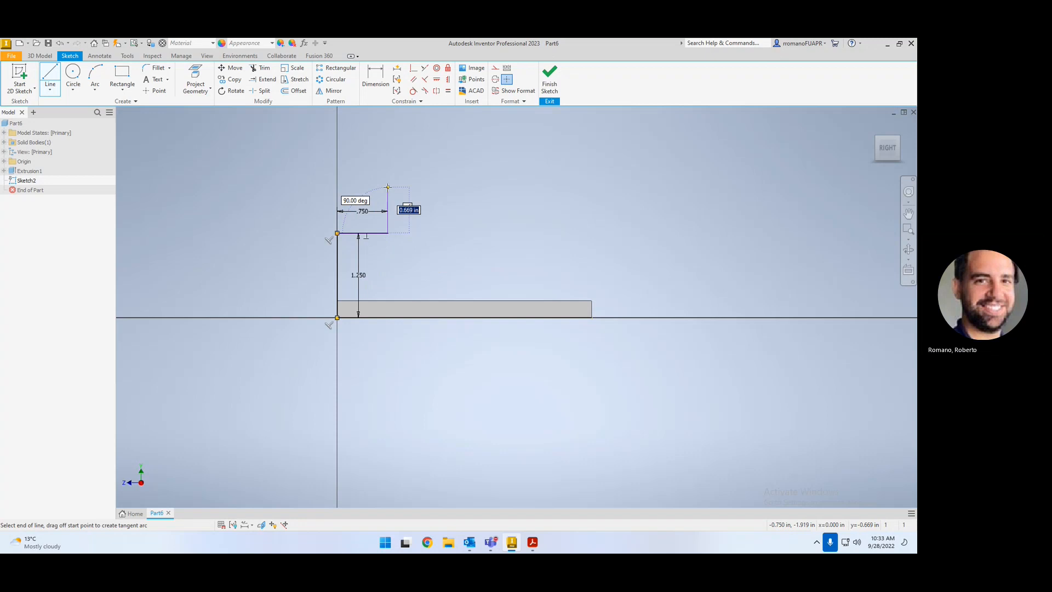
Step: Add a vertical line up from the end of the 0.75 in line and dimension its top endpoint 1.75 in above the bottom line
{"action": "type", "text": ".2"}
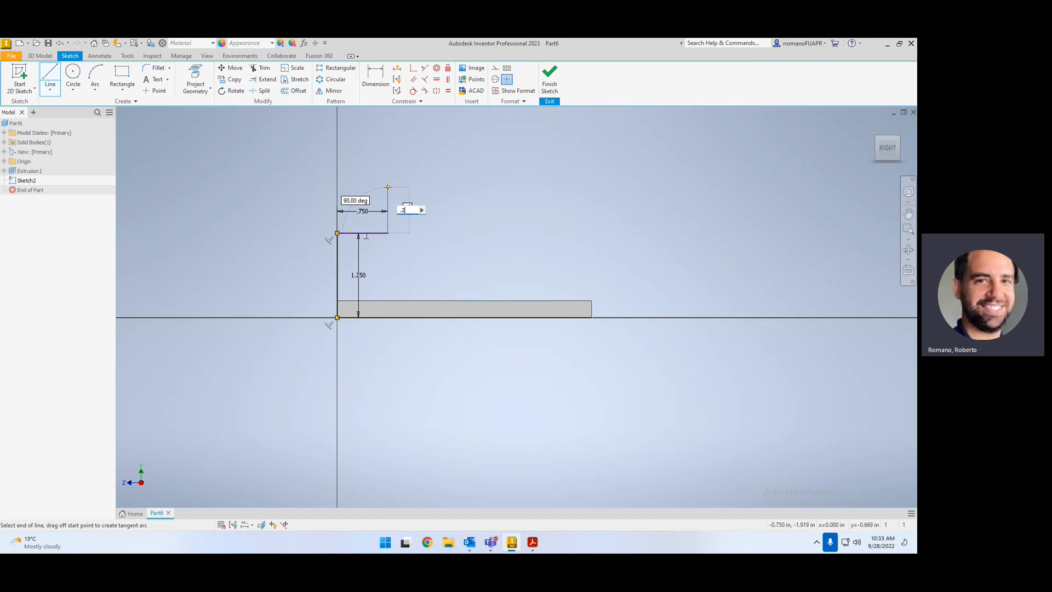
{"action": "key", "text": "BackSpace"}
{"action": "key", "text": "BackSpace"}
{"action": "left_click", "coordinate": [389, 176]}
{"action": "key", "text": "Escape"}
{"action": "key", "text": "d"}
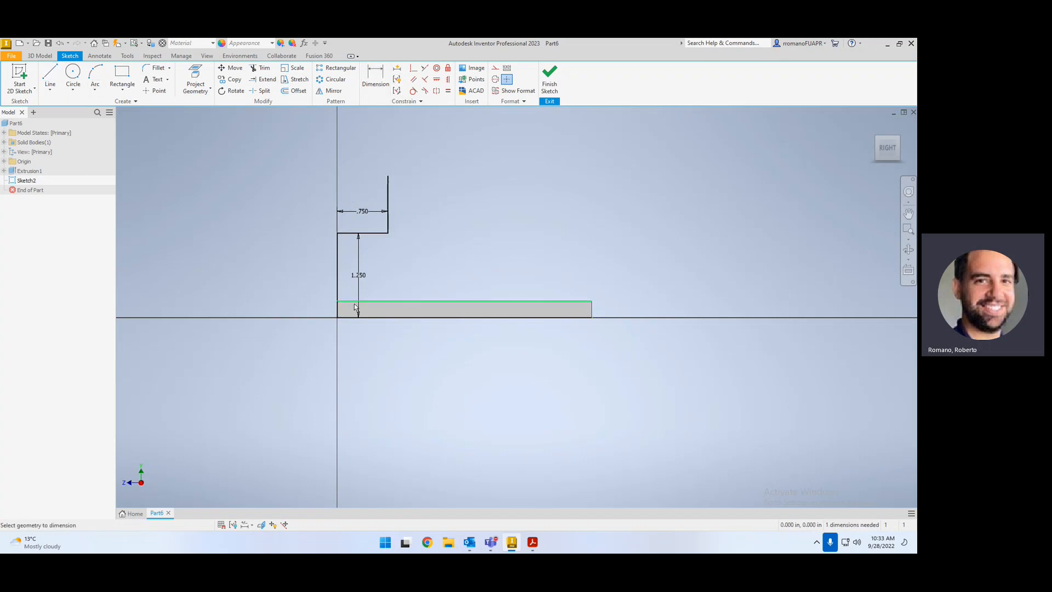
{"action": "left_click", "coordinate": [389, 180]}
{"action": "left_click", "coordinate": [274, 317]}
{"action": "left_click", "coordinate": [243, 251]}
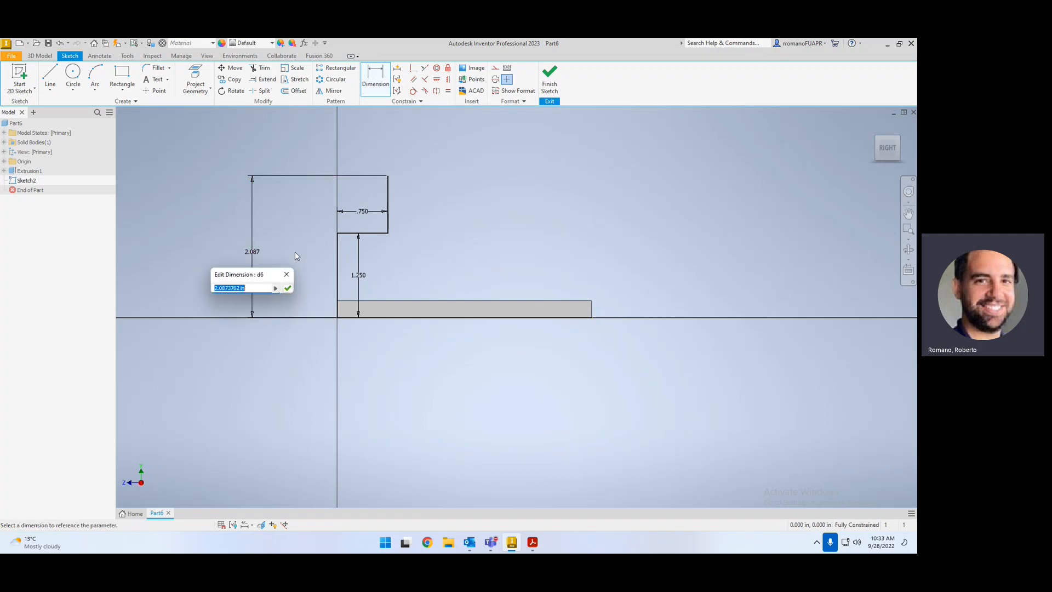
{"action": "type", "text": "1.75"}
{"action": "key", "text": "Return"}
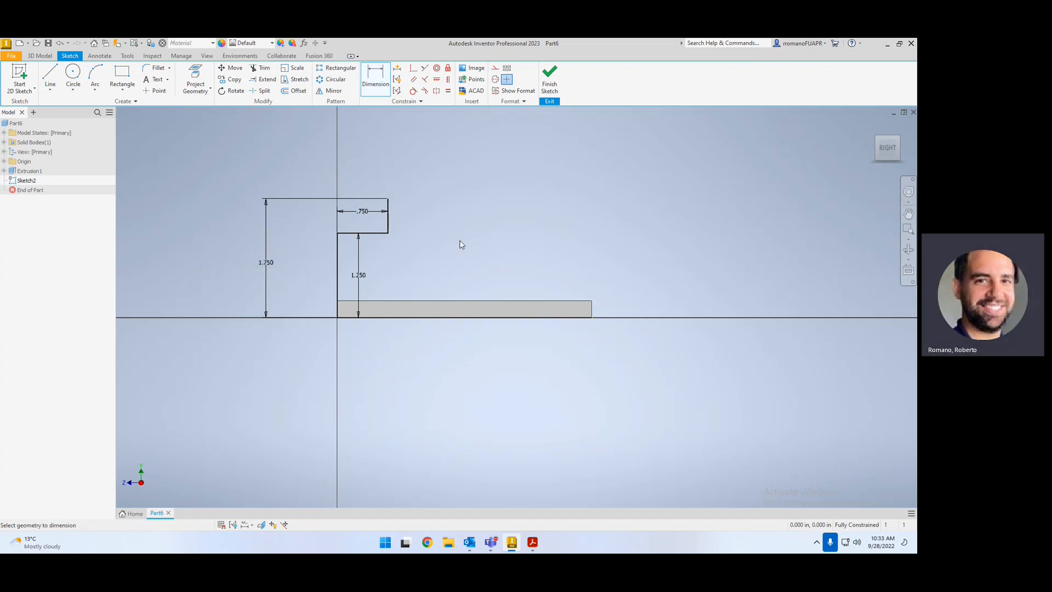
Step: Draw a horizontal line inward from the 1.75 in high endpoint and dimension its free end 1.5 in from the profile's vertical outer edge
{"action": "key", "text": "l"}
{"action": "left_click", "coordinate": [388, 199]}
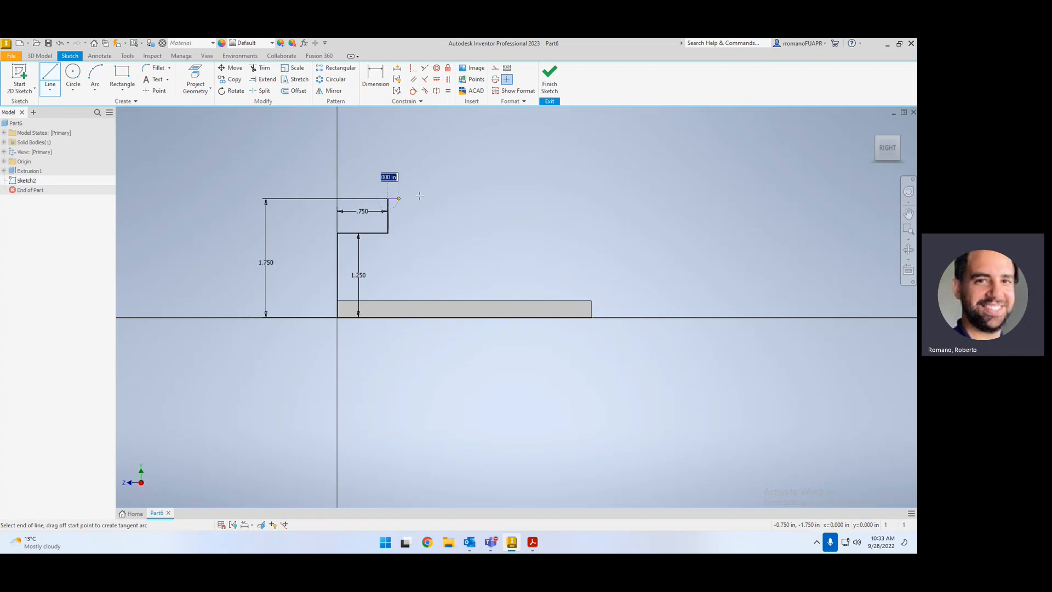
{"action": "left_click", "coordinate": [448, 198]}
{"action": "key", "text": "Escape"}
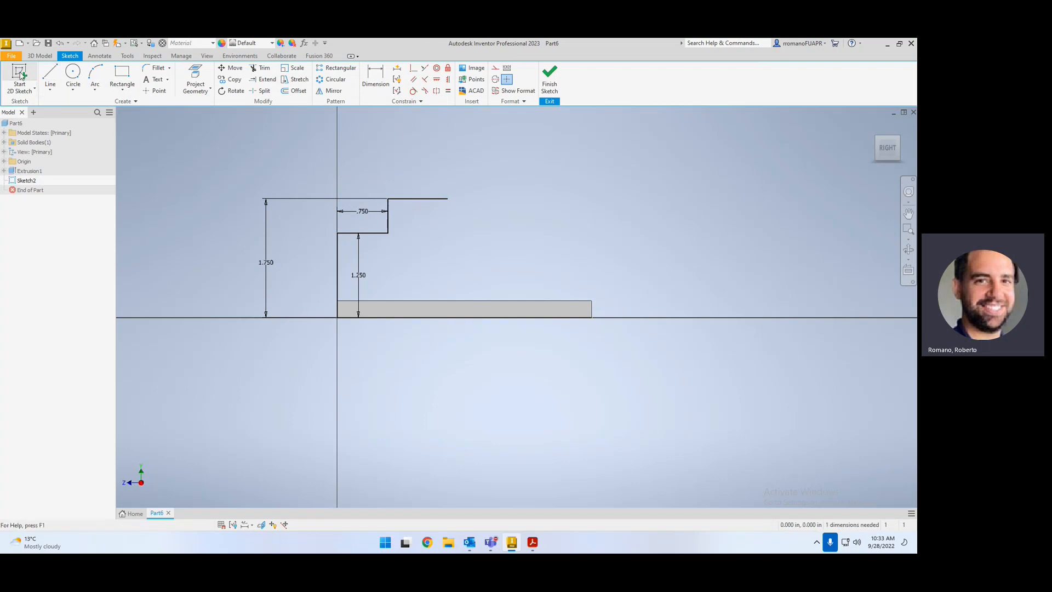
{"action": "left_click", "coordinate": [376, 80]}
{"action": "left_click", "coordinate": [447, 199]}
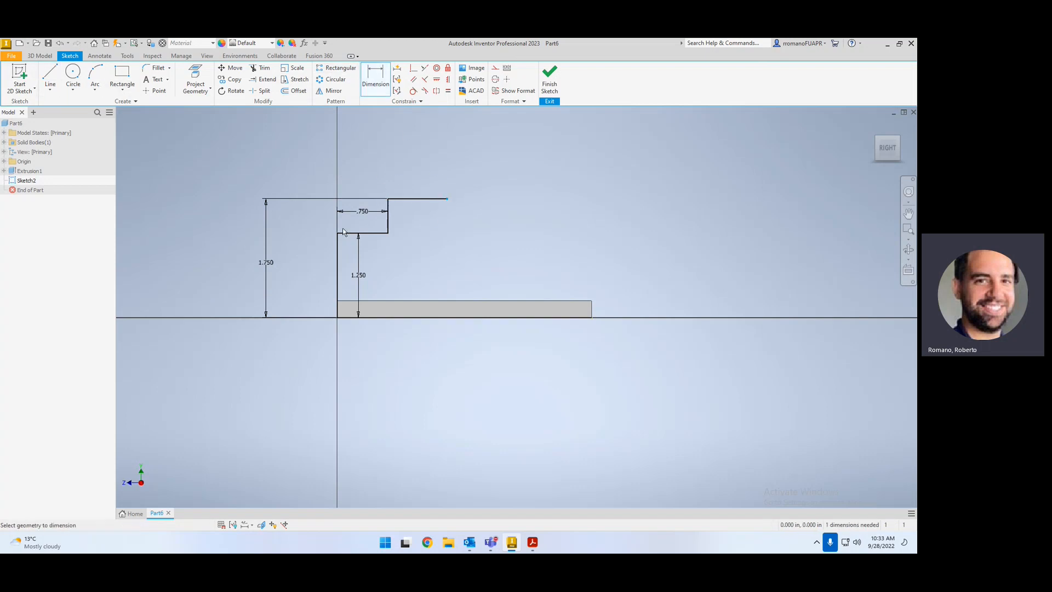
{"action": "left_click", "coordinate": [337, 233]}
{"action": "left_click", "coordinate": [378, 160]}
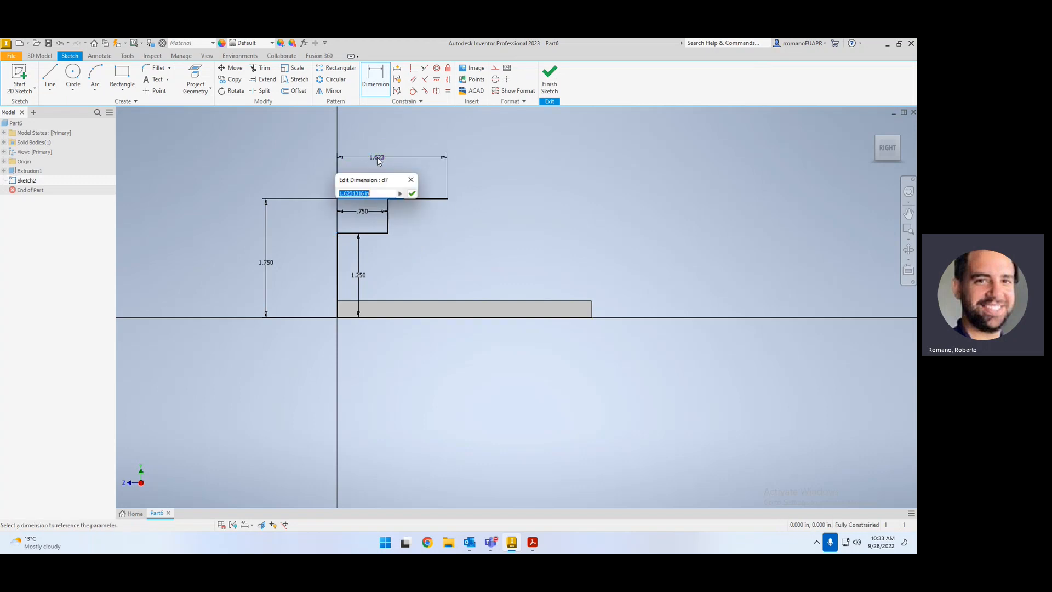
{"action": "type", "text": "1.5"}
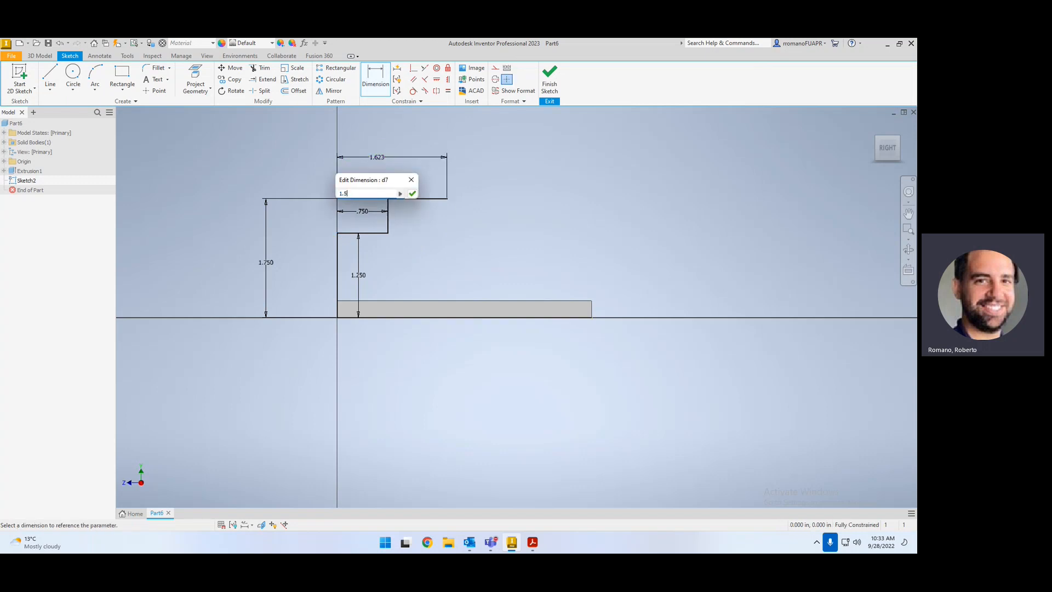
{"action": "key", "text": "Return"}
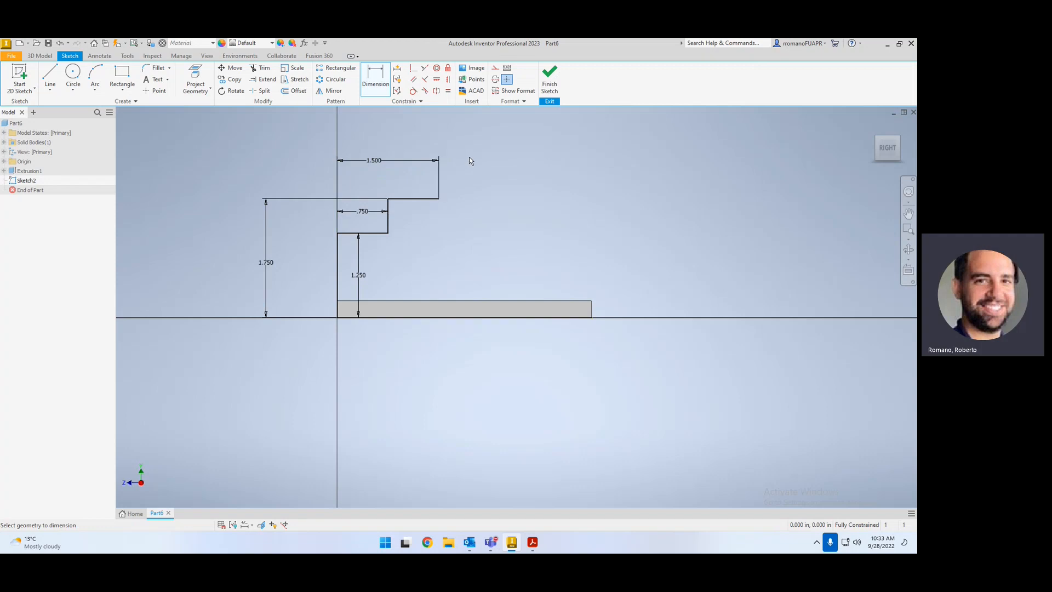
{"action": "key", "text": "l"}
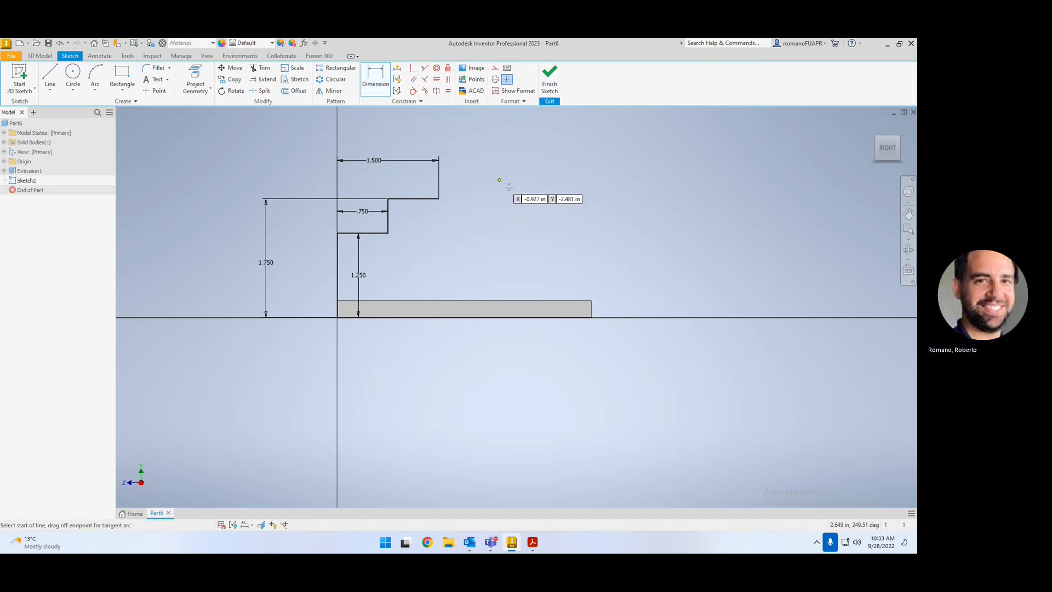
{"action": "left_click", "coordinate": [439, 199]}
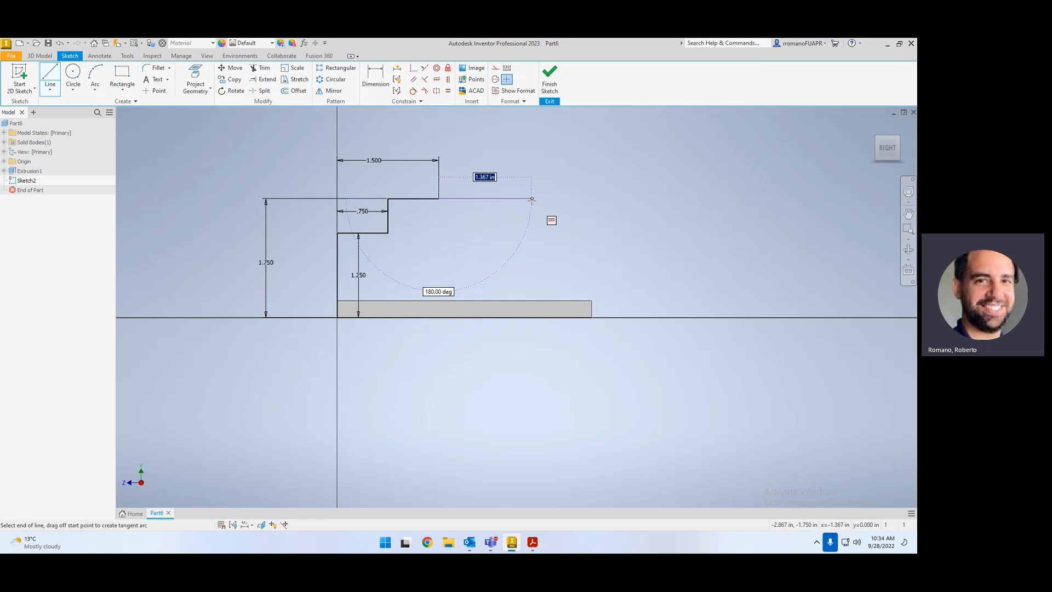
{"action": "left_click_drag", "start_coordinate": [405, 38], "coordinate": [417, 39]}
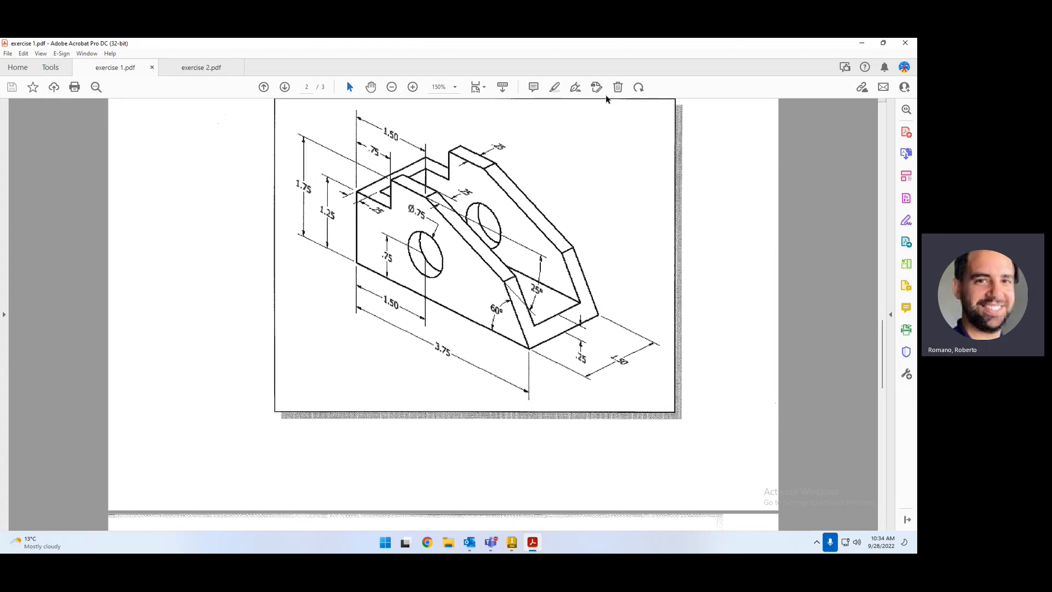
{"action": "left_click_drag", "start_coordinate": [606, 47], "coordinate": [0, 126]}
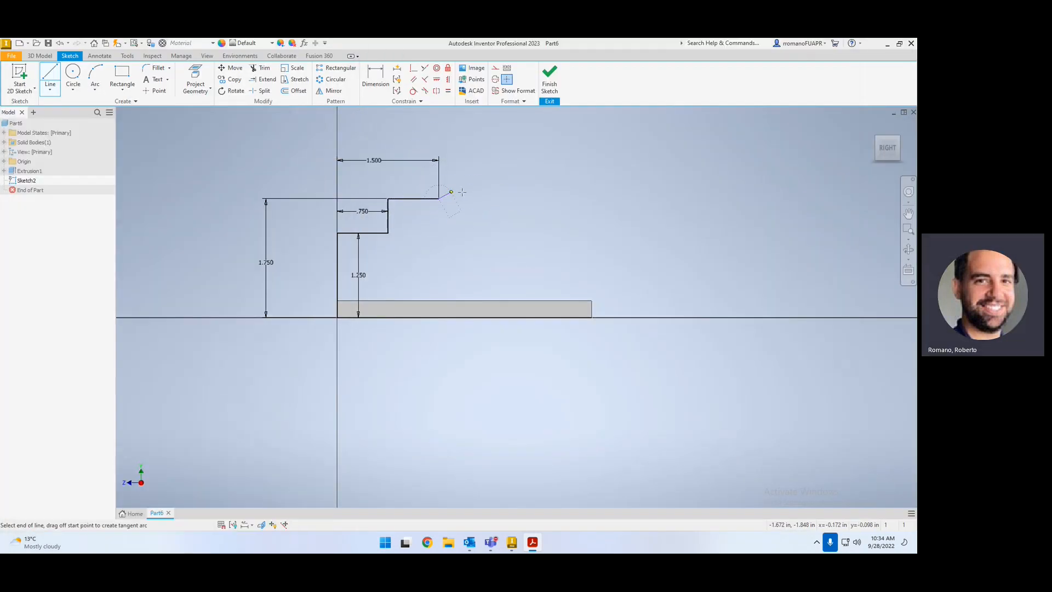
{"action": "key", "text": "Escape"}
{"action": "left_click_drag", "start_coordinate": [532, 175], "coordinate": [504, 216]}
{"action": "key", "text": "Delete"}
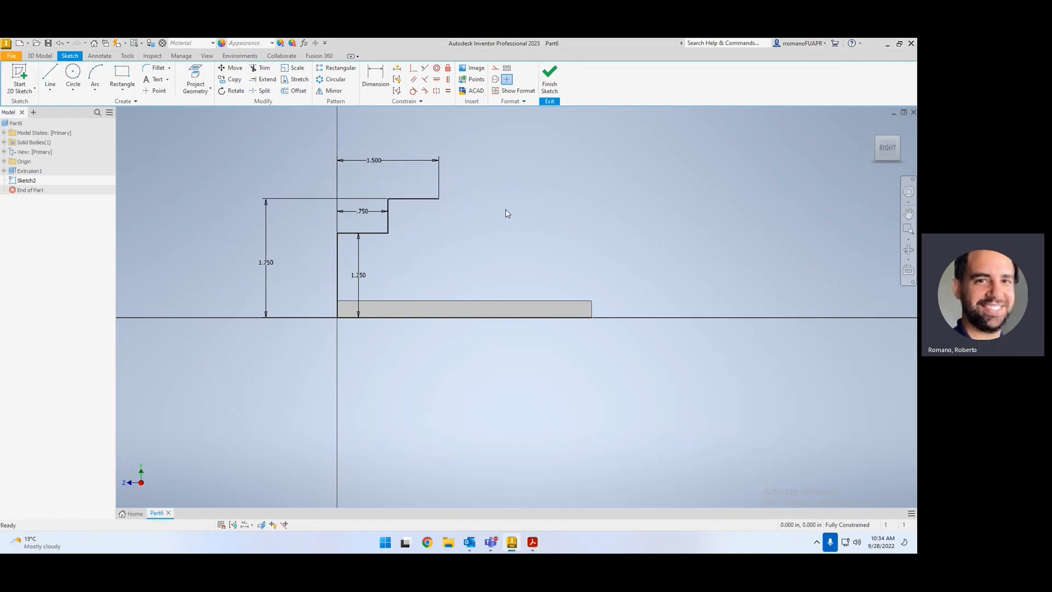
{"action": "left_click", "coordinate": [57, 67]}
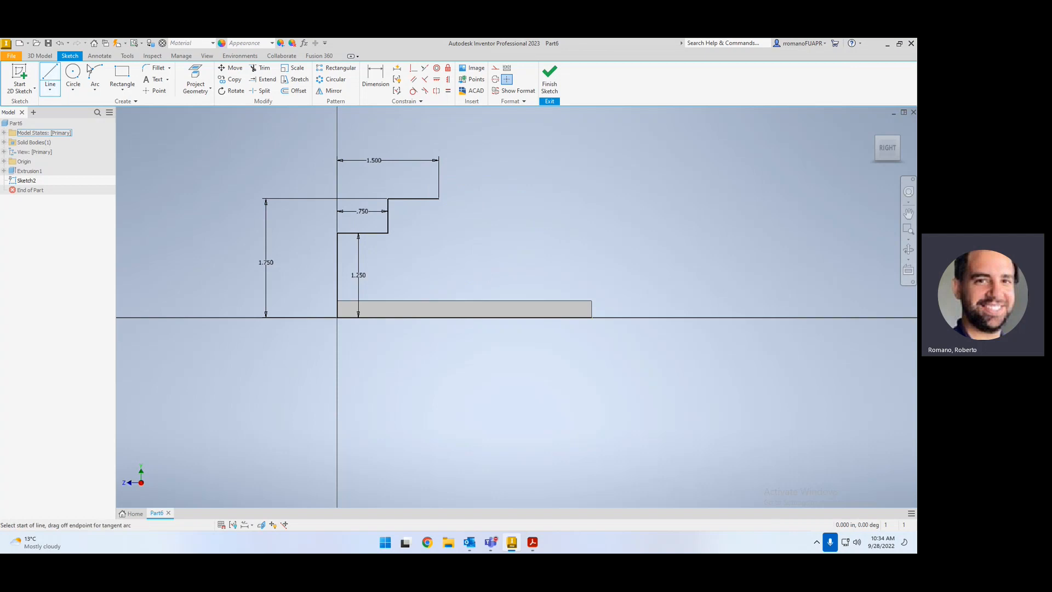
{"action": "left_click", "coordinate": [438, 198]}
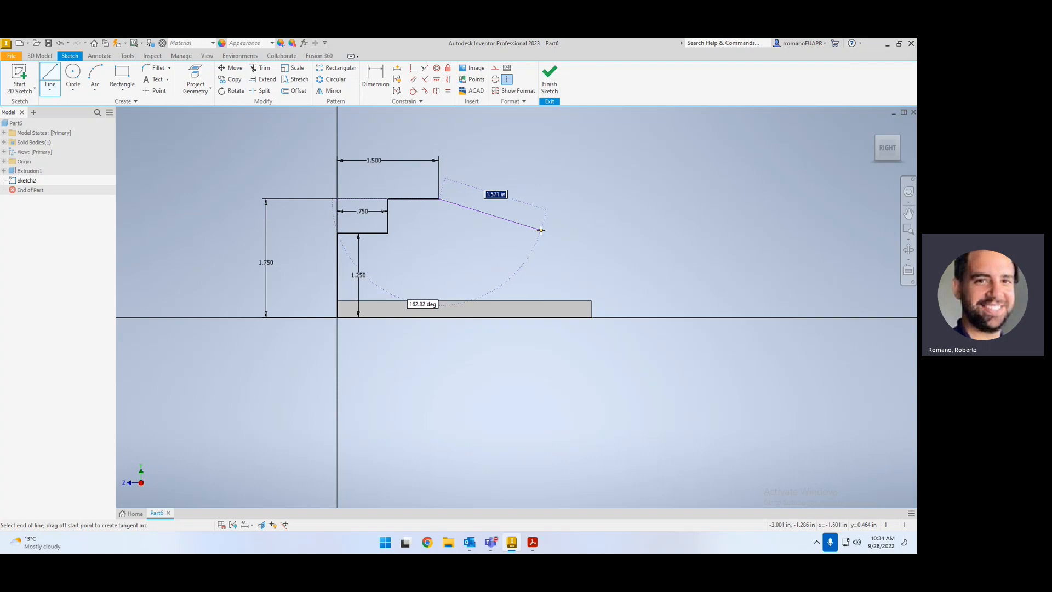
{"action": "key", "text": "Tab"}
{"action": "type", "text": "120"}
{"action": "key", "text": "Tab"}
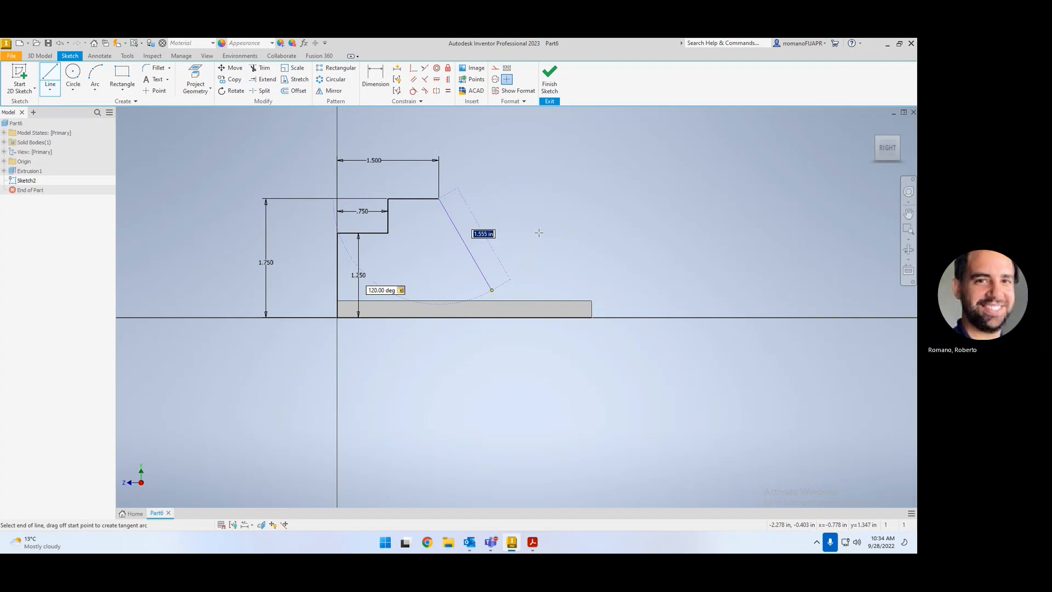
{"action": "key", "text": "Escape"}
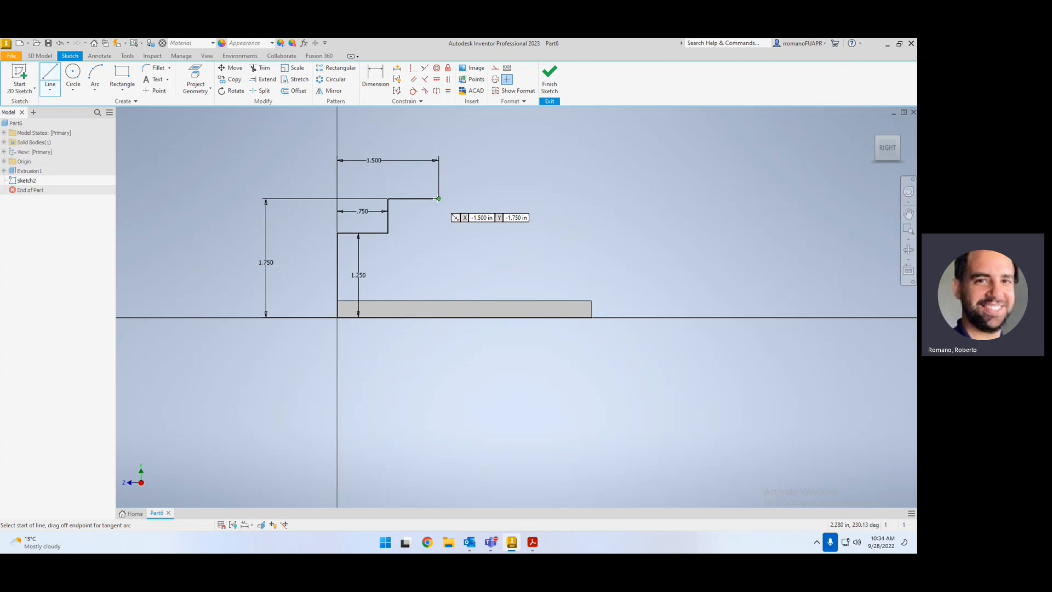
Step: Draw two connected sloped lines from the top line's free end to the plate's far bottom corner, meeting about 0.87 in above the bottom line
{"action": "left_click", "coordinate": [438, 198]}
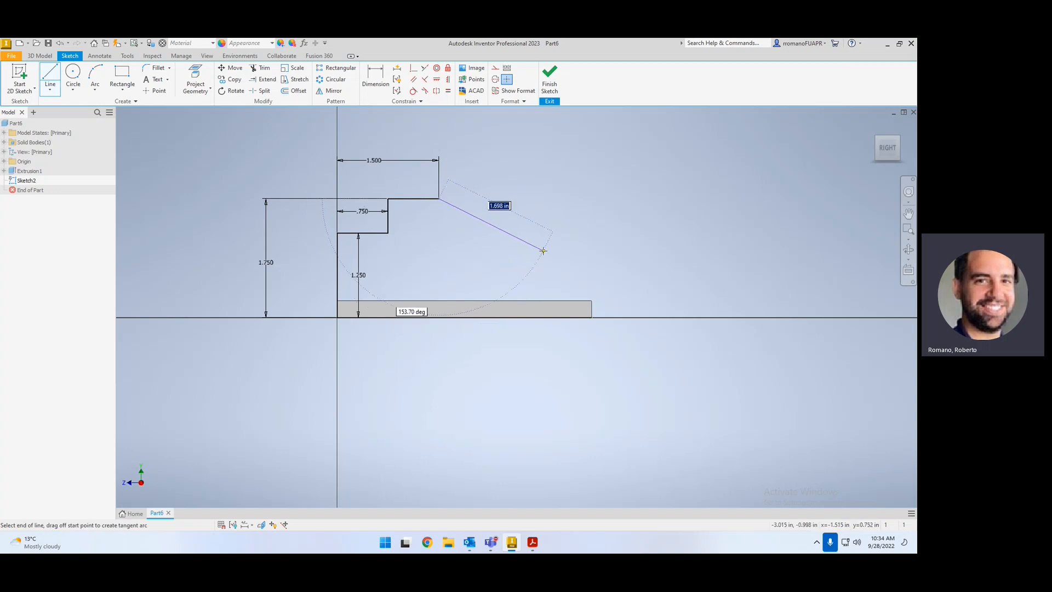
{"action": "left_click", "coordinate": [546, 258]}
{"action": "left_click", "coordinate": [592, 317]}
{"action": "key", "text": "Escape"}
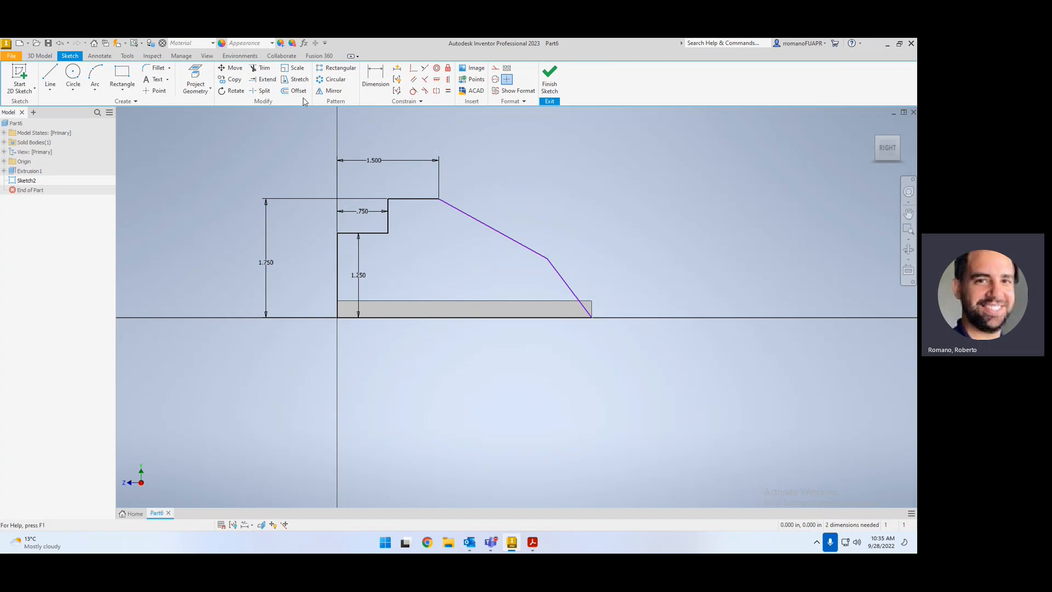
Step: Dimension the angle between the lower sloped line and the bottom line as 60 degrees
{"action": "left_click", "coordinate": [376, 76]}
{"action": "left_click", "coordinate": [558, 277]}
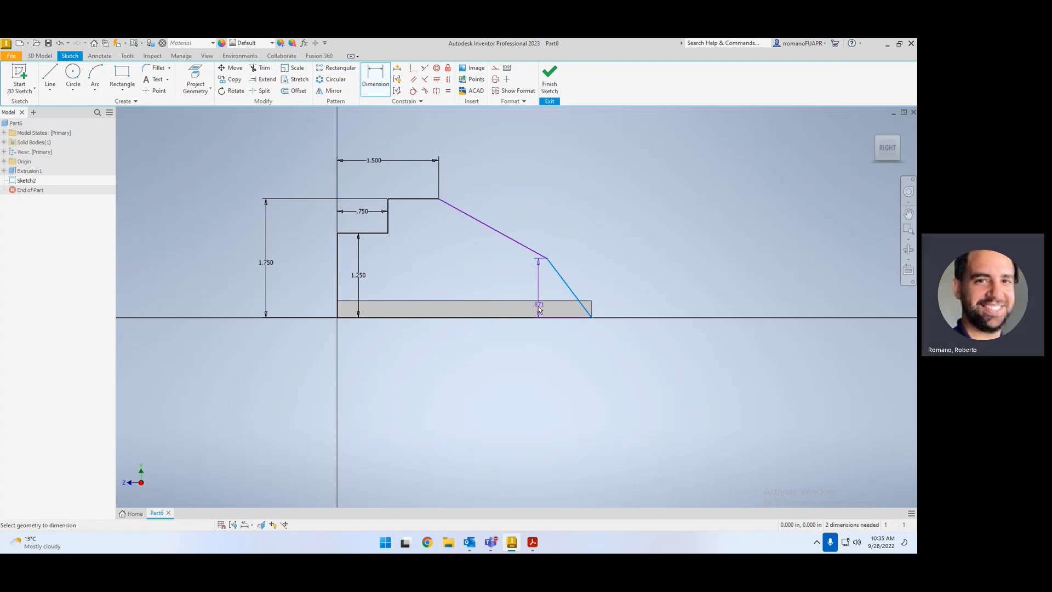
{"action": "left_click", "coordinate": [540, 317]}
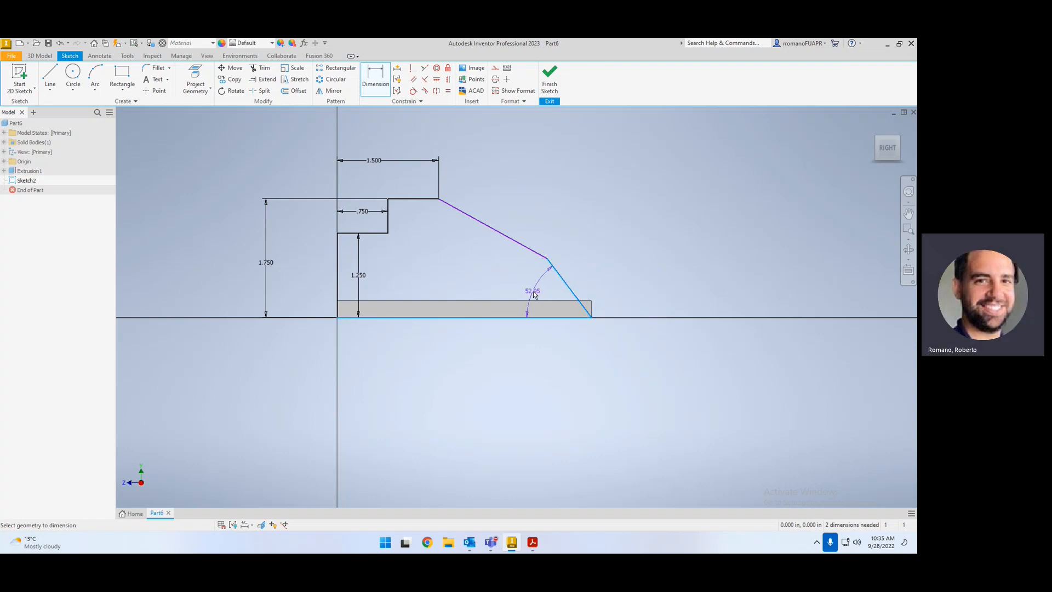
{"action": "left_click", "coordinate": [535, 295]}
{"action": "type", "text": "60"}
{"action": "key", "text": "Return"}
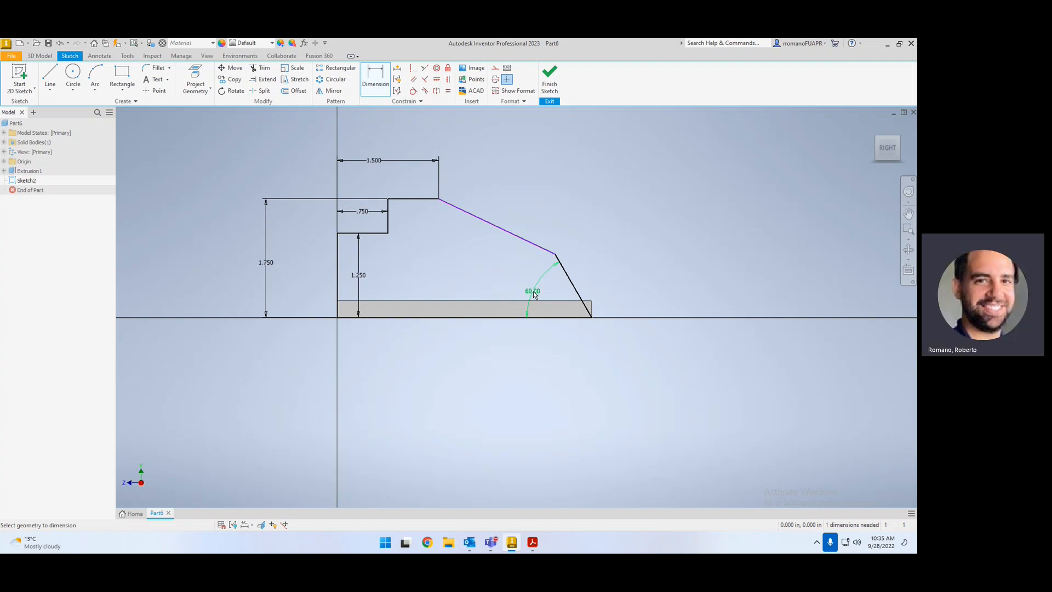
Step: Dimension the angle between the upper sloped line and the top horizontal line as 25 degrees, and finish the sketch
{"action": "left_click", "coordinate": [425, 199]}
{"action": "left_click", "coordinate": [497, 226]}
{"action": "key", "text": "Escape"}
{"action": "left_click", "coordinate": [373, 82]}
{"action": "left_click", "coordinate": [524, 240]}
{"action": "left_click", "coordinate": [428, 199]}
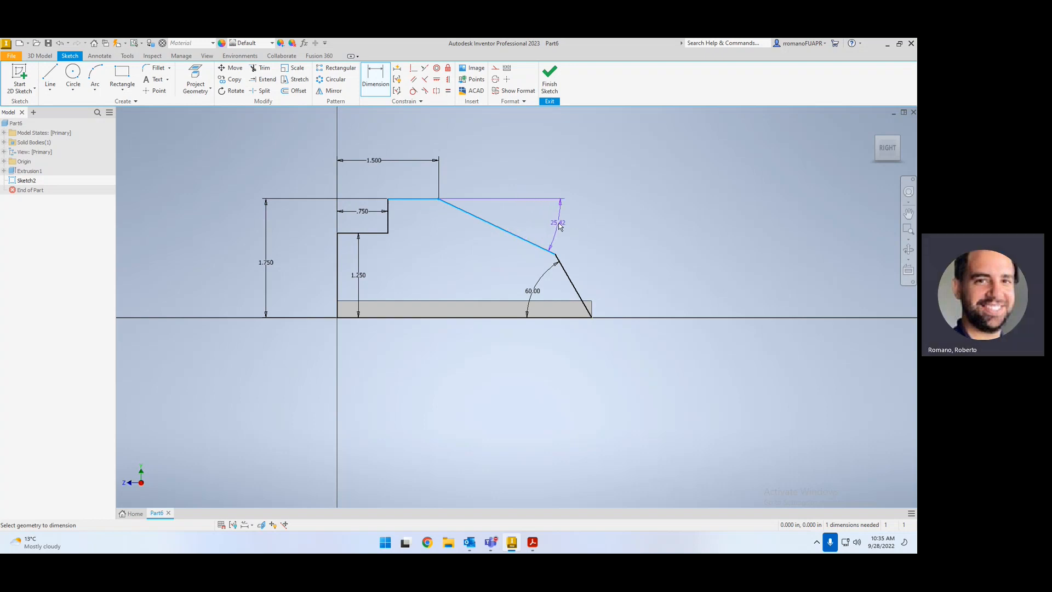
{"action": "left_click", "coordinate": [551, 220]}
{"action": "type", "text": "25"}
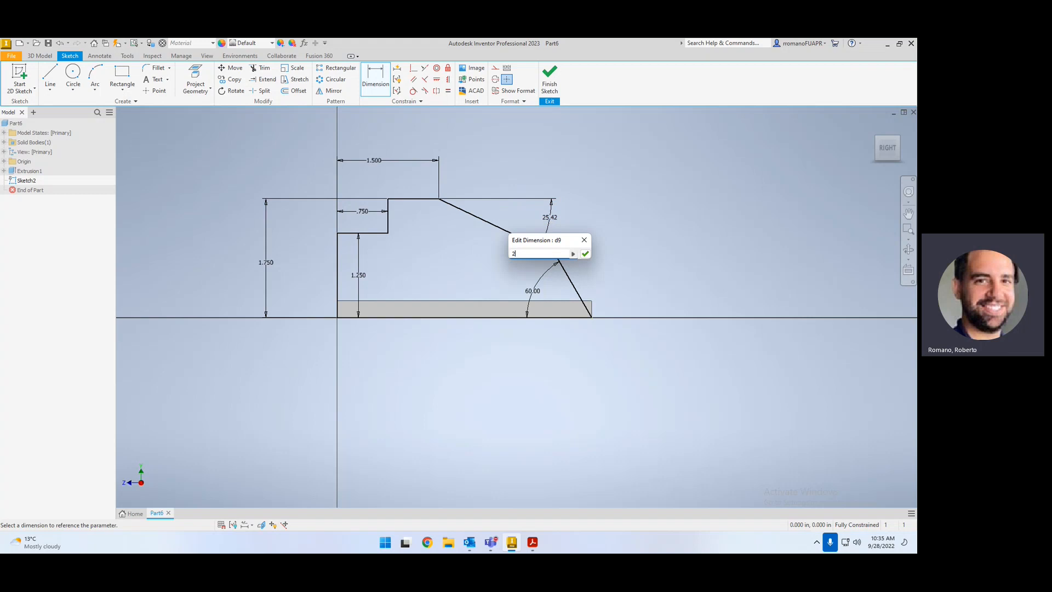
{"action": "key", "text": "Return"}
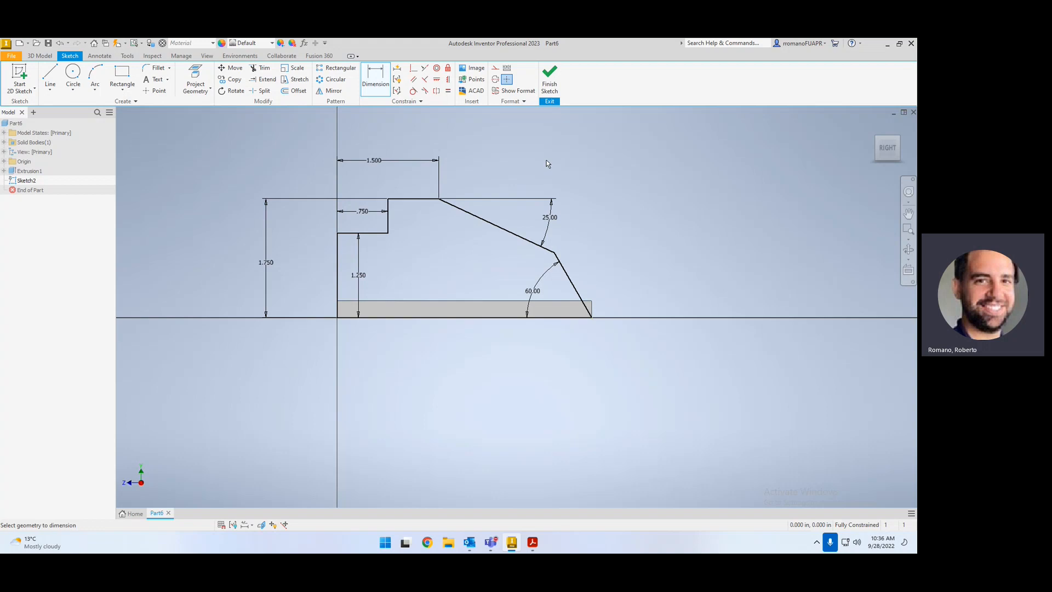
{"action": "left_click", "coordinate": [549, 78]}
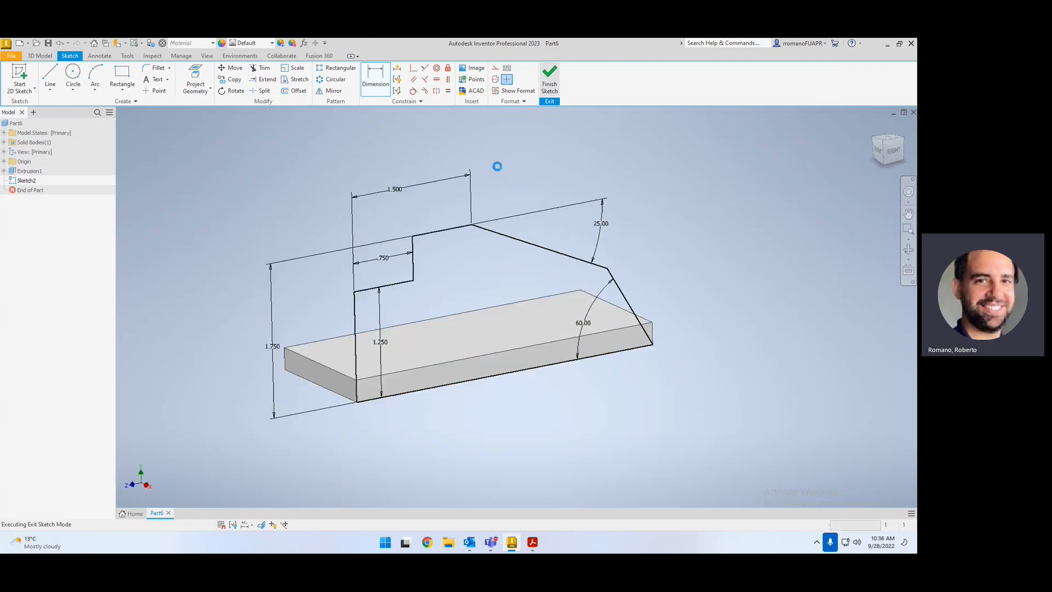
{"action": "right_click", "coordinate": [26, 171]}
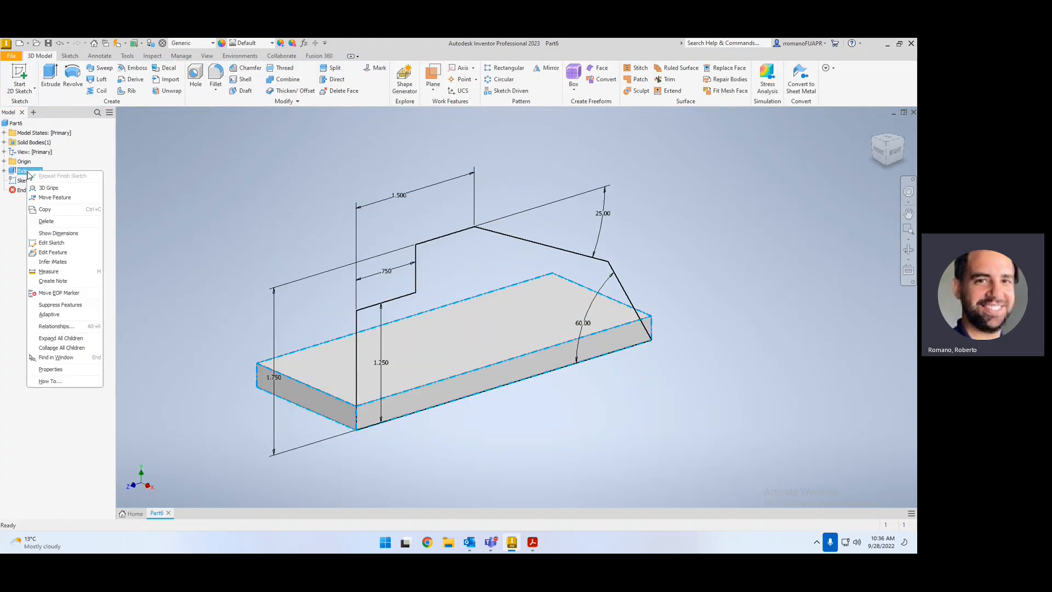
{"action": "left_click", "coordinate": [67, 222]}
{"action": "left_click", "coordinate": [227, 211]}
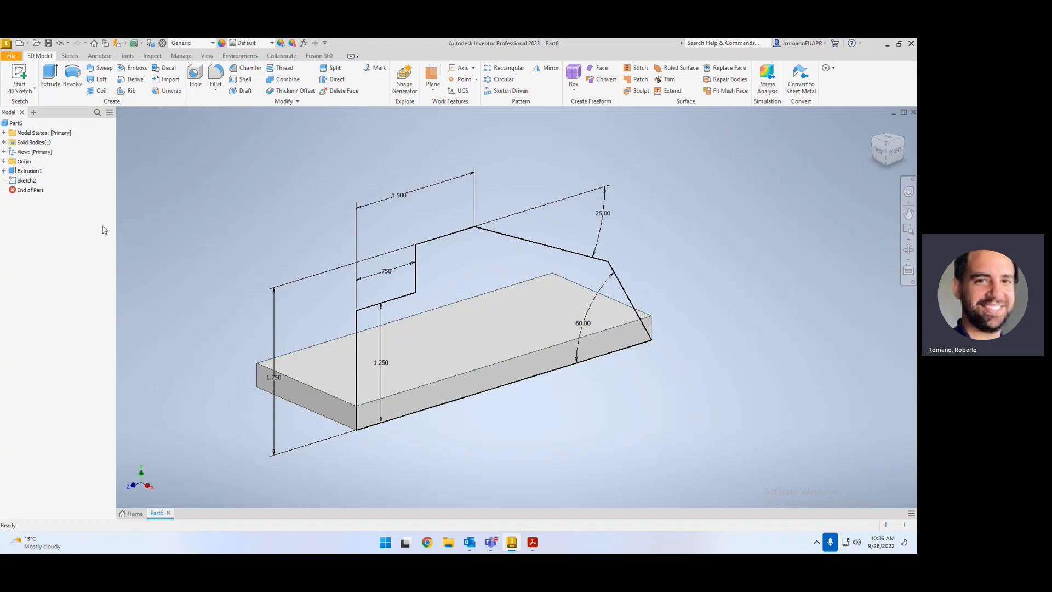
Step: Redefine the side wall profile sketch onto the origin's YZ Plane
{"action": "right_click", "coordinate": [29, 184]}
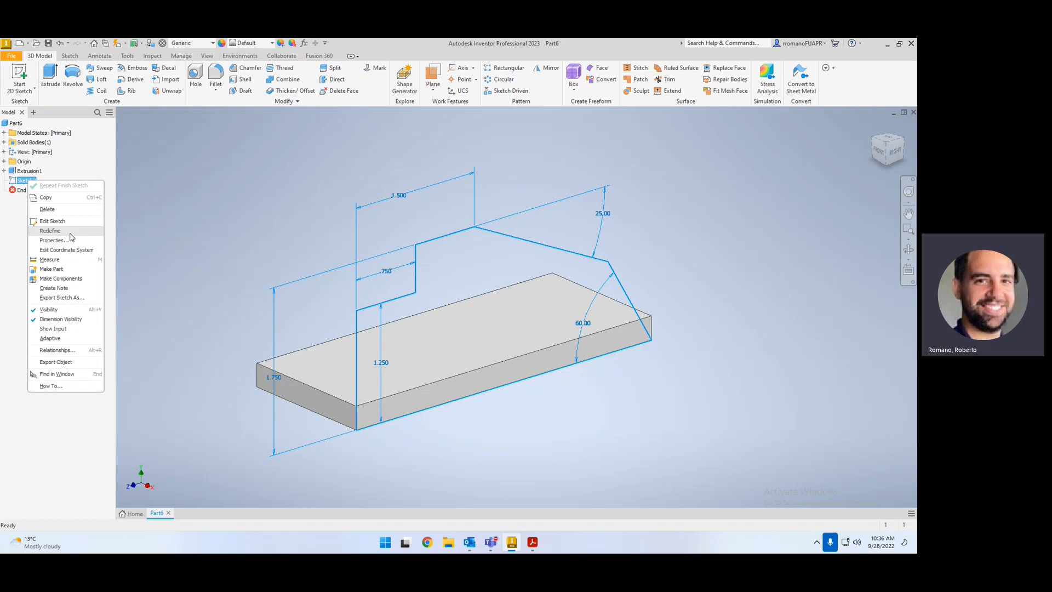
{"action": "left_click", "coordinate": [50, 231]}
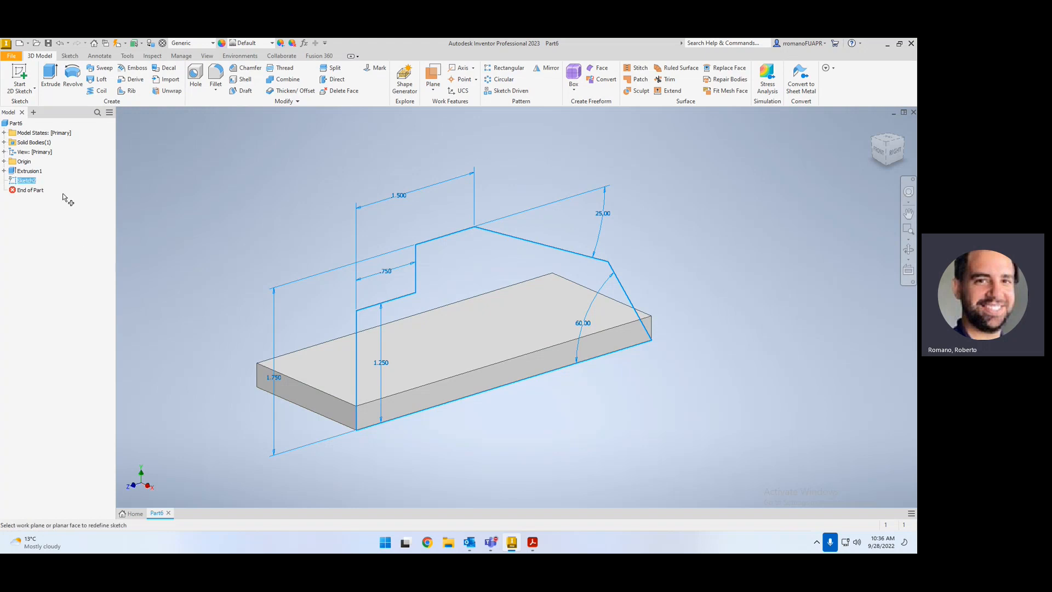
{"action": "left_click", "coordinate": [5, 162]}
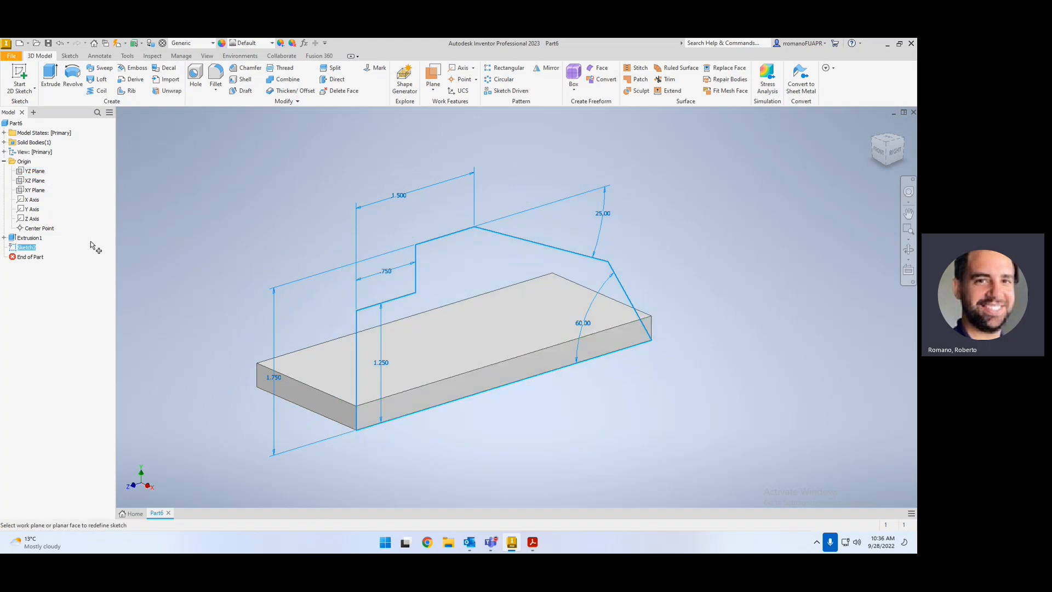
{"action": "left_click", "coordinate": [35, 171]}
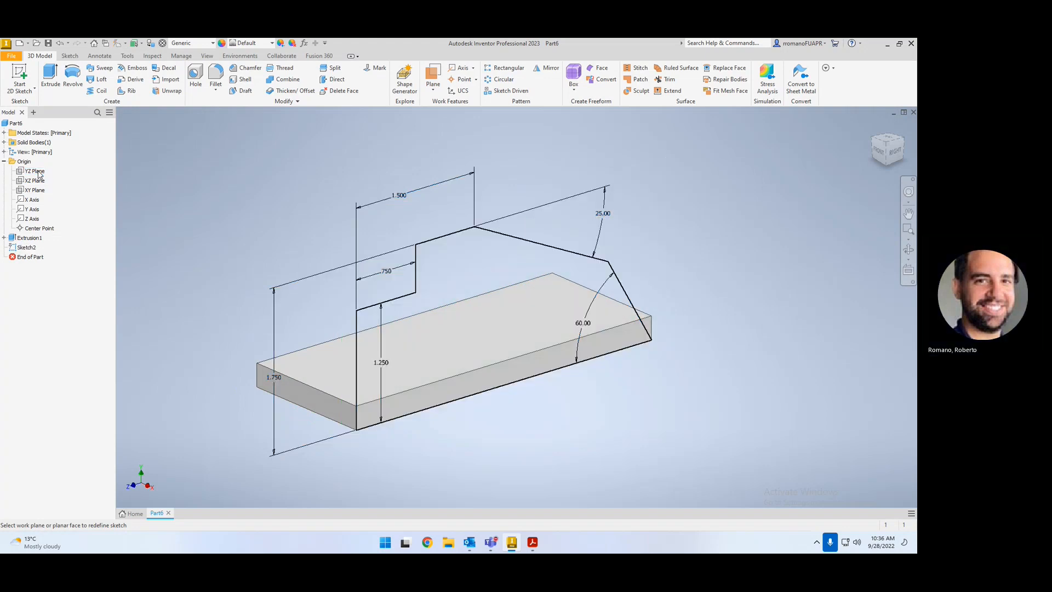
Step: Delete the base plate extrusion with its consumed sketch, keeping the dependent side wall sketch
{"action": "right_click", "coordinate": [30, 240]}
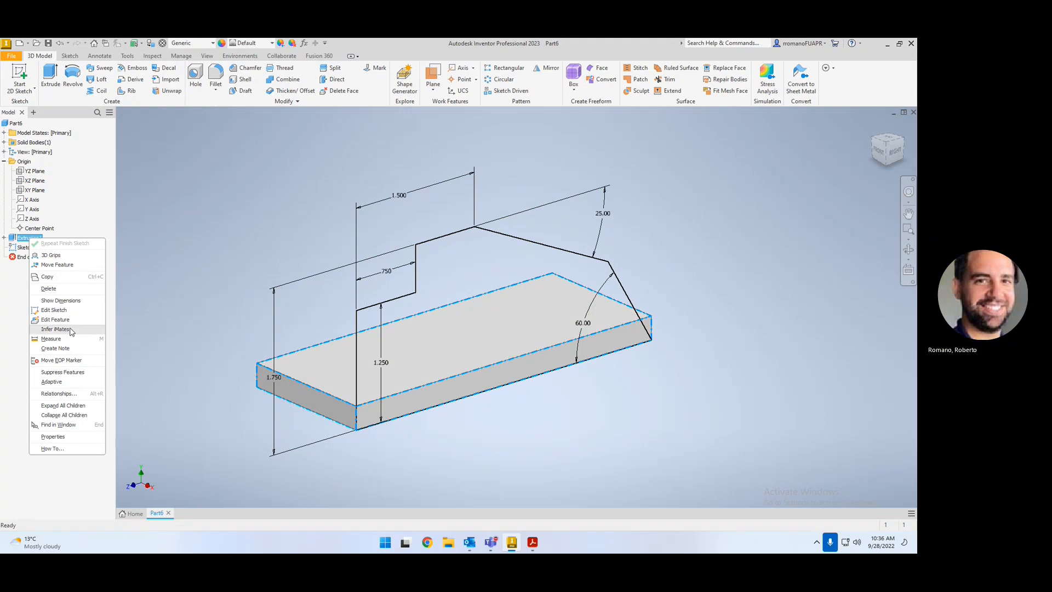
{"action": "left_click", "coordinate": [60, 290]}
{"action": "left_click", "coordinate": [149, 170]}
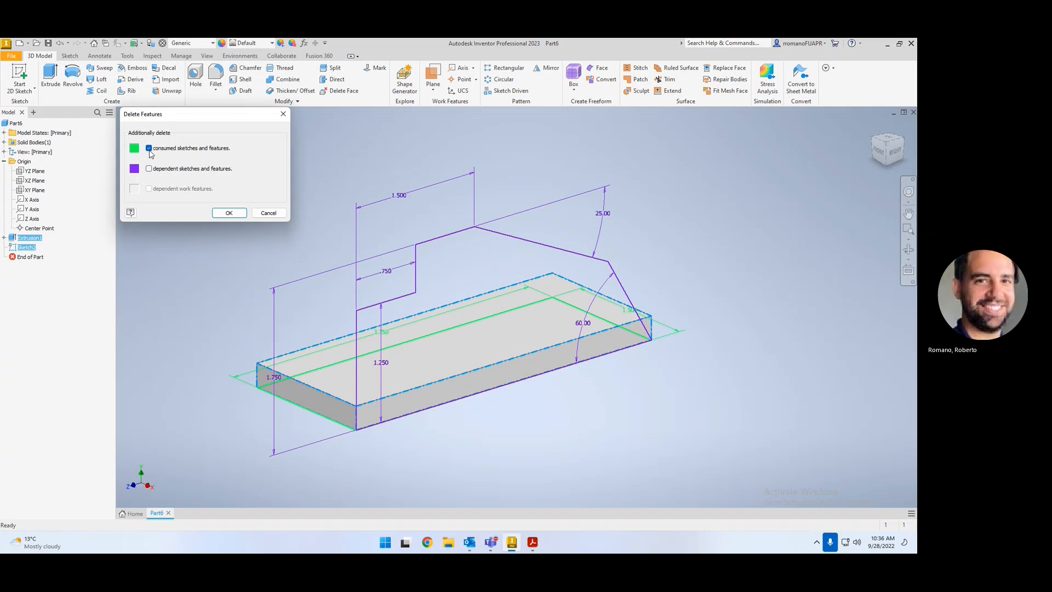
{"action": "left_click", "coordinate": [217, 212]}
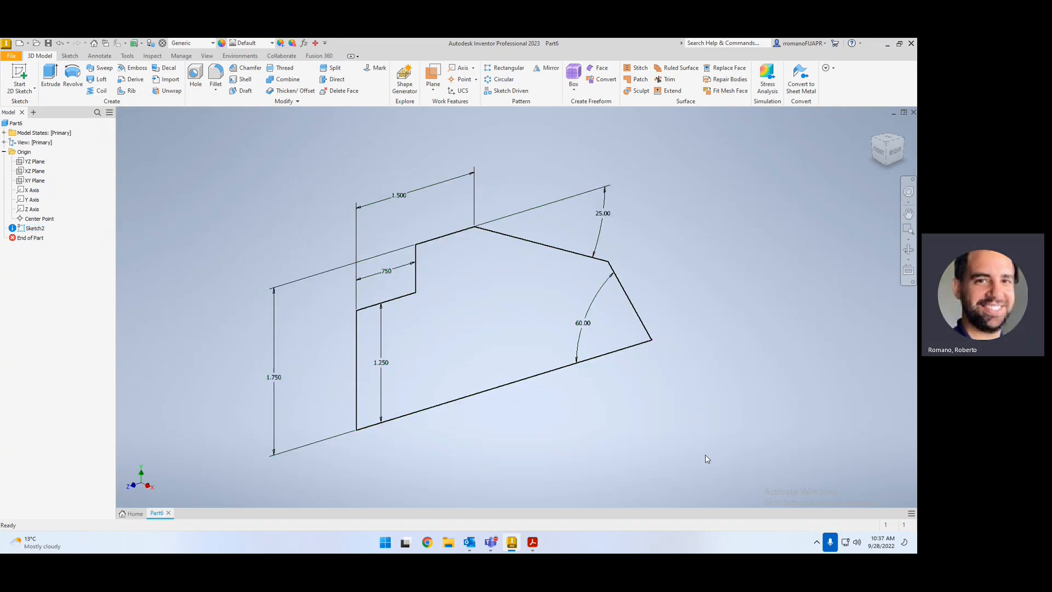
Step: Redefine the remaining profile sketch onto the YZ Plane again
{"action": "scroll", "coordinate": [640, 392], "scroll_direction": "down", "scroll_amount": 2}
{"action": "right_click", "coordinate": [37, 229]}
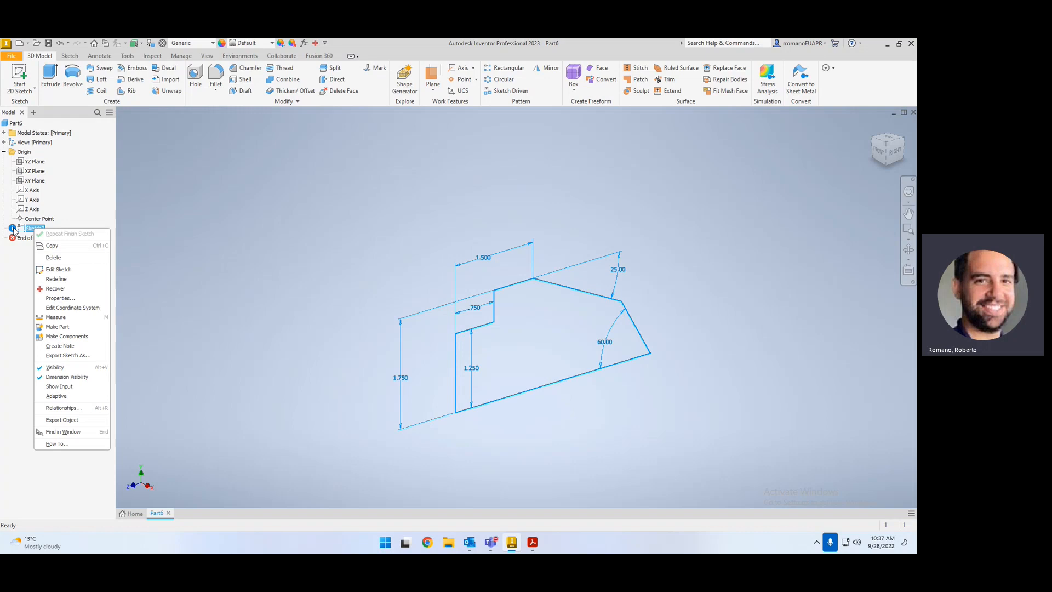
{"action": "left_click", "coordinate": [61, 279]}
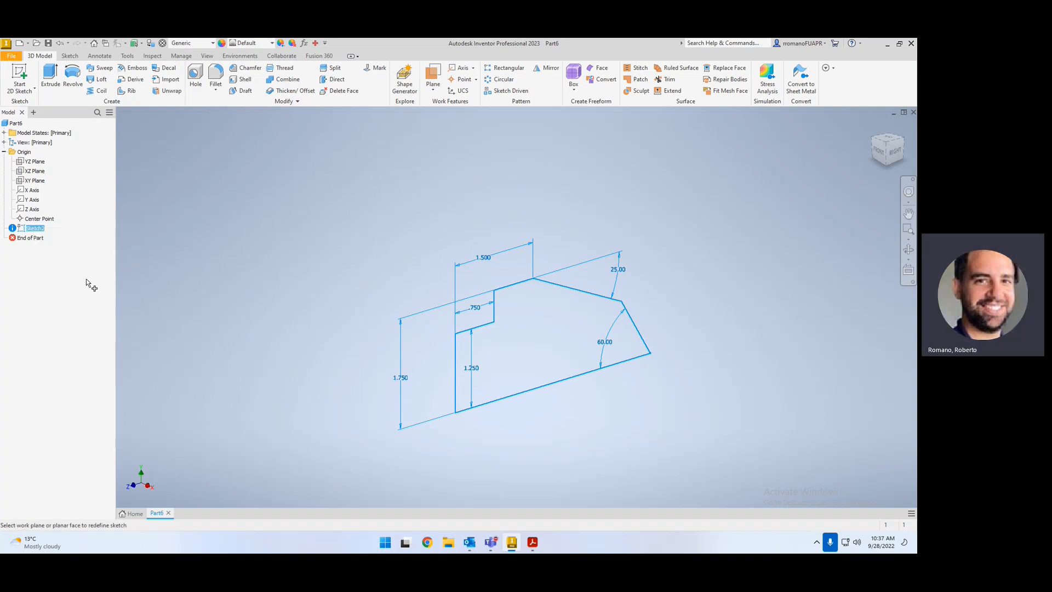
{"action": "left_click", "coordinate": [40, 162]}
Step: Examine the sketch's first unresolved reference constraint in Design Doctor and treat it by editing the sketch
{"action": "left_click", "coordinate": [316, 44]}
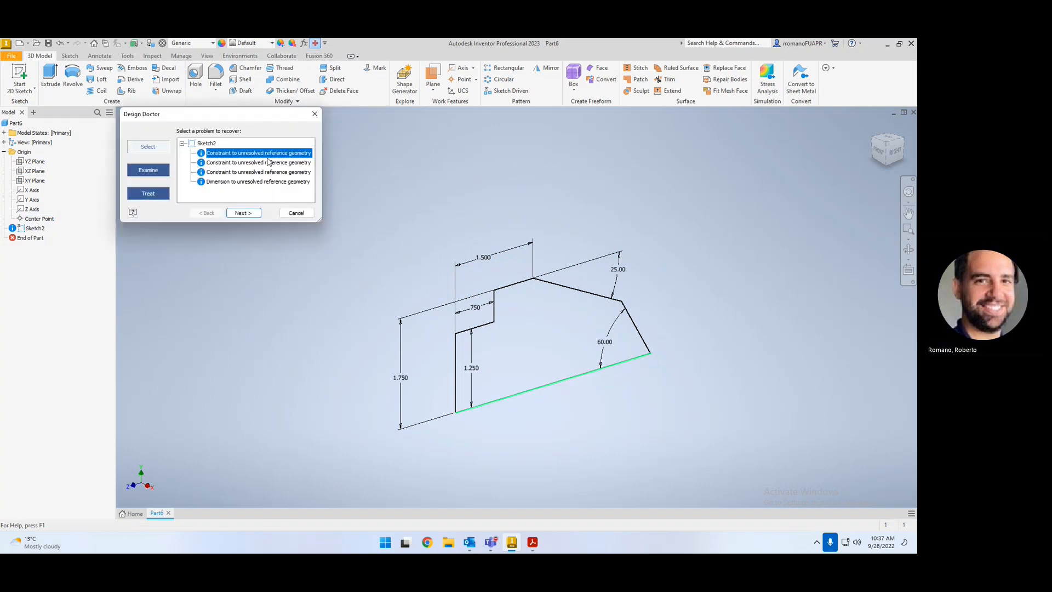
{"action": "left_click", "coordinate": [258, 215]}
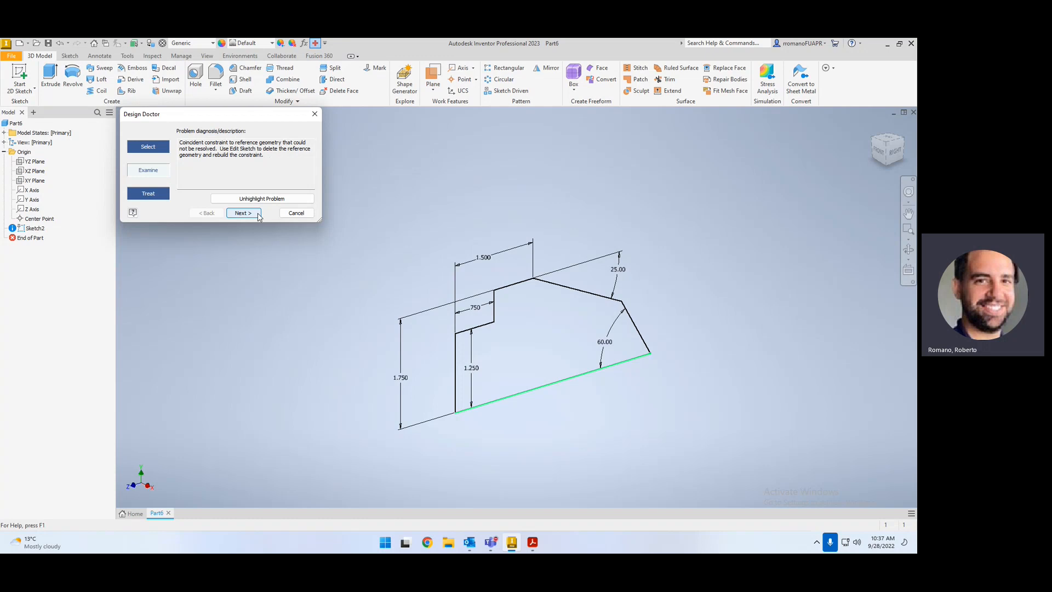
{"action": "left_click", "coordinate": [244, 213]}
{"action": "left_click", "coordinate": [293, 213]}
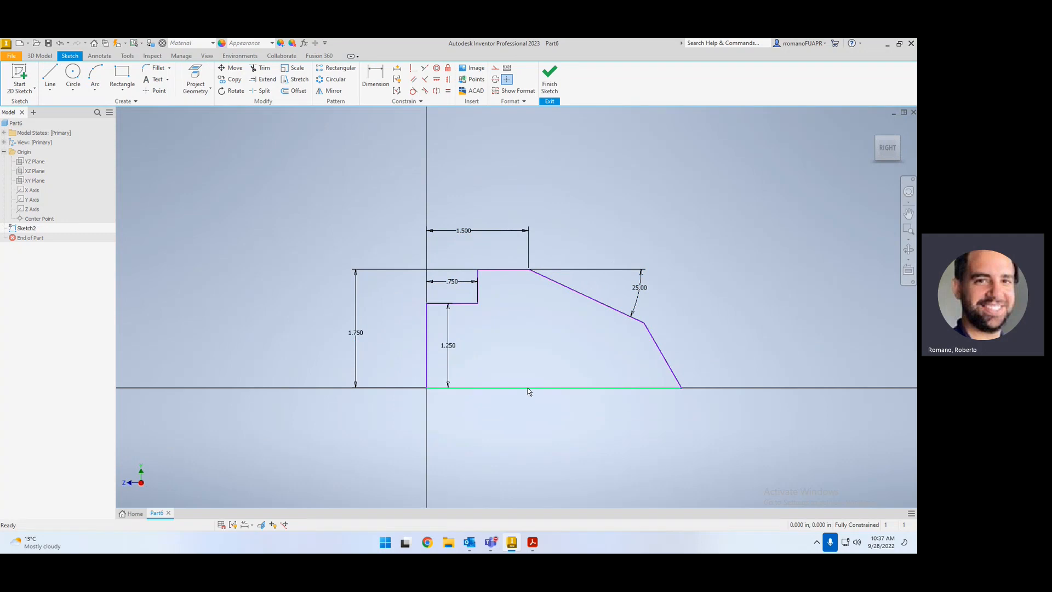
Step: Draw a horizontal bottom line from the origin corner to the lower end of the steeper sloped line
{"action": "left_click", "coordinate": [50, 74]}
{"action": "left_click", "coordinate": [426, 388]}
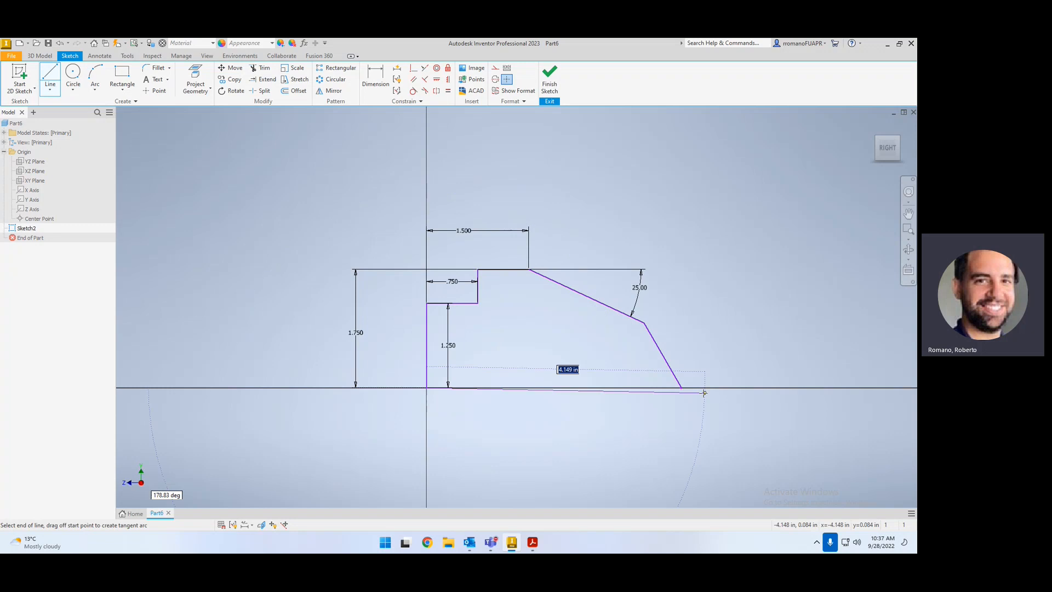
{"action": "left_click", "coordinate": [681, 388]}
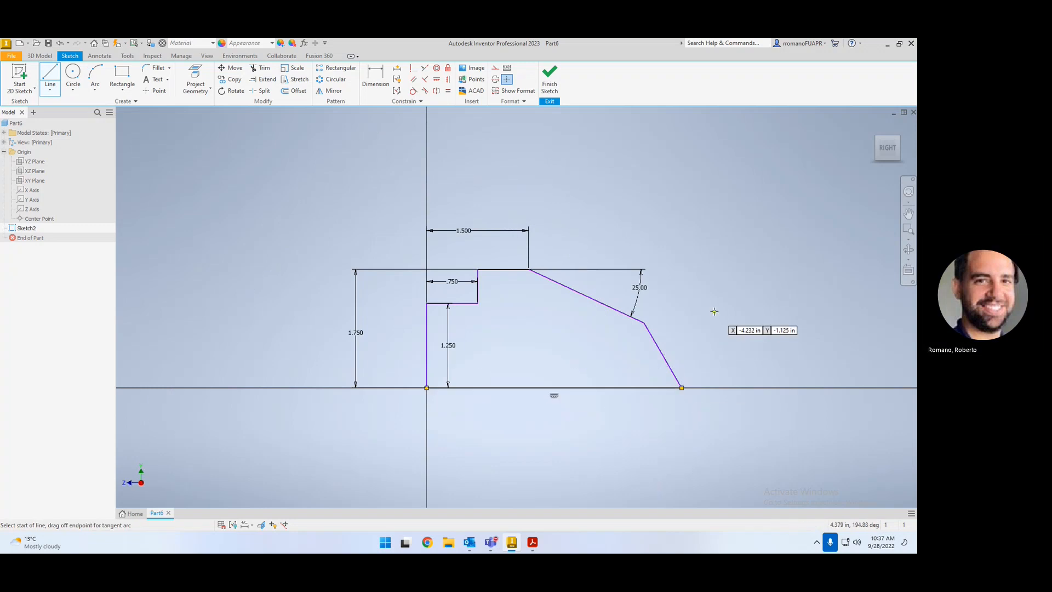
{"action": "key", "text": "Escape"}
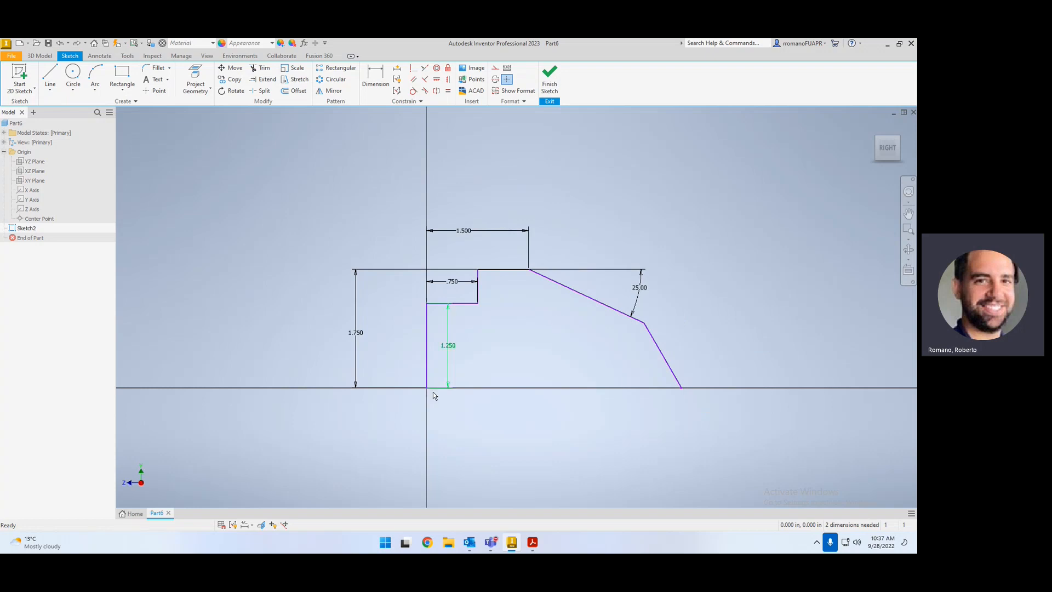
Step: Select the whole profile and pull on the upper sloped line to check for unconstrained geometry
{"action": "mouse_move", "coordinate": [400, 419]}
{"action": "left_mouse_down"}
{"action": "mouse_move", "coordinate": [620, 202]}
{"action": "mouse_move", "coordinate": [759, 182]}
{"action": "left_mouse_up"}
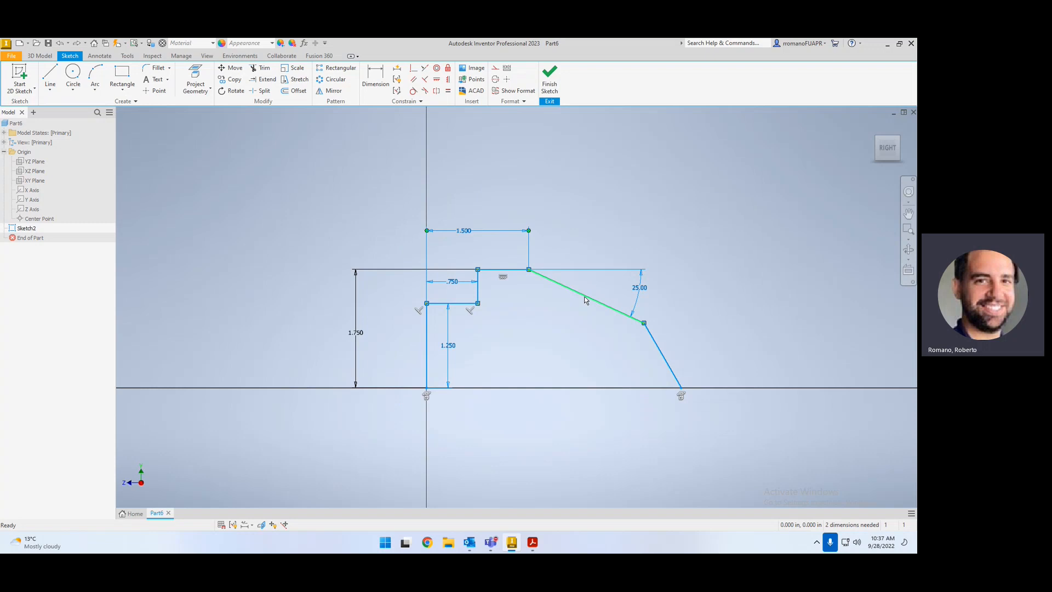
{"action": "left_click_drag", "start_coordinate": [575, 289], "coordinate": [709, 368]}
{"action": "left_click", "coordinate": [705, 369]}
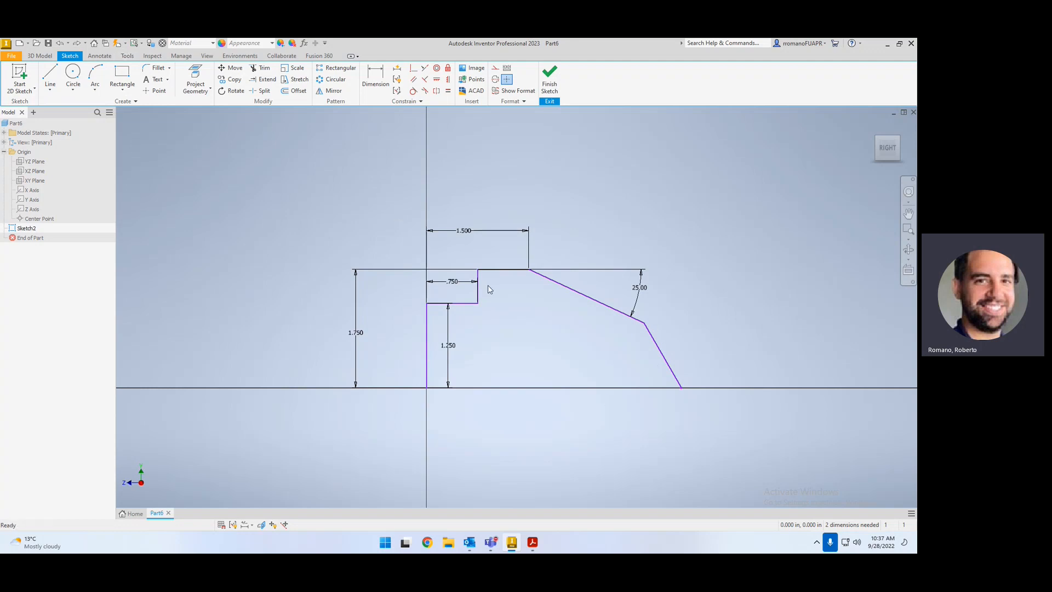
Step: Redraw the profile's horizontal bottom line, ending it at the steeper sloped line's lower endpoint
{"action": "left_click", "coordinate": [49, 73]}
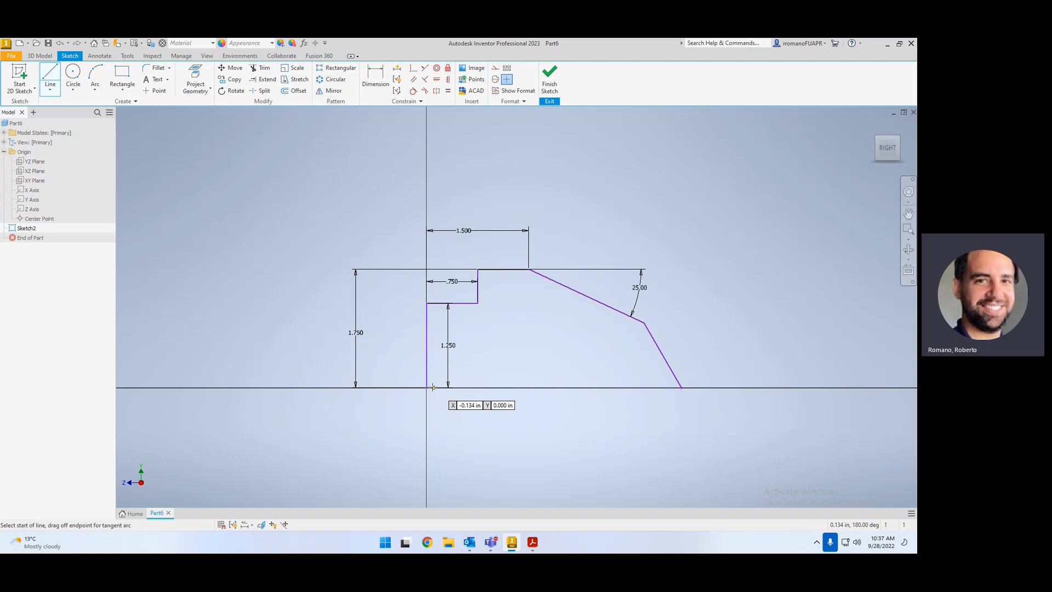
{"action": "left_click", "coordinate": [449, 387]}
{"action": "left_click", "coordinate": [681, 388]}
{"action": "key", "text": "Escape"}
Step: Dimension the angle between the steeper sloped line and the new bottom line as 60 degrees
{"action": "left_click", "coordinate": [376, 75]}
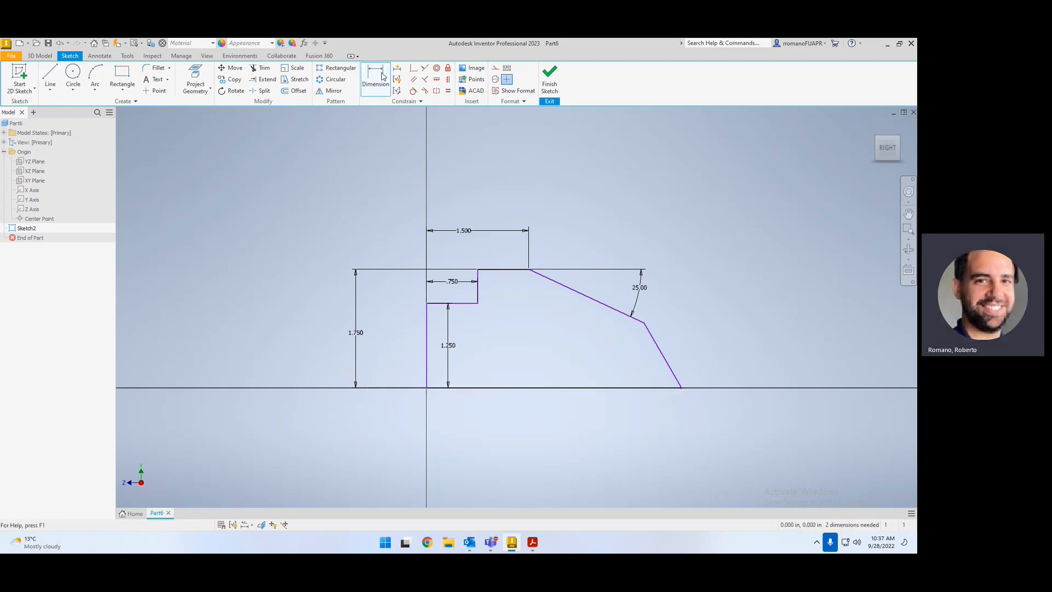
{"action": "left_click", "coordinate": [663, 357]}
{"action": "left_click", "coordinate": [606, 388]}
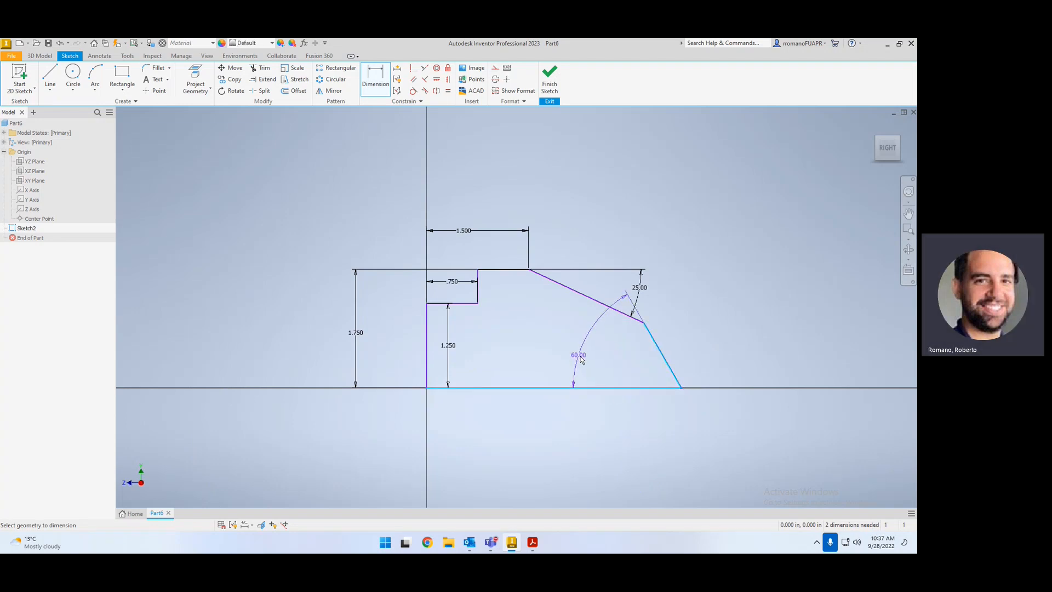
{"action": "left_click", "coordinate": [640, 361]}
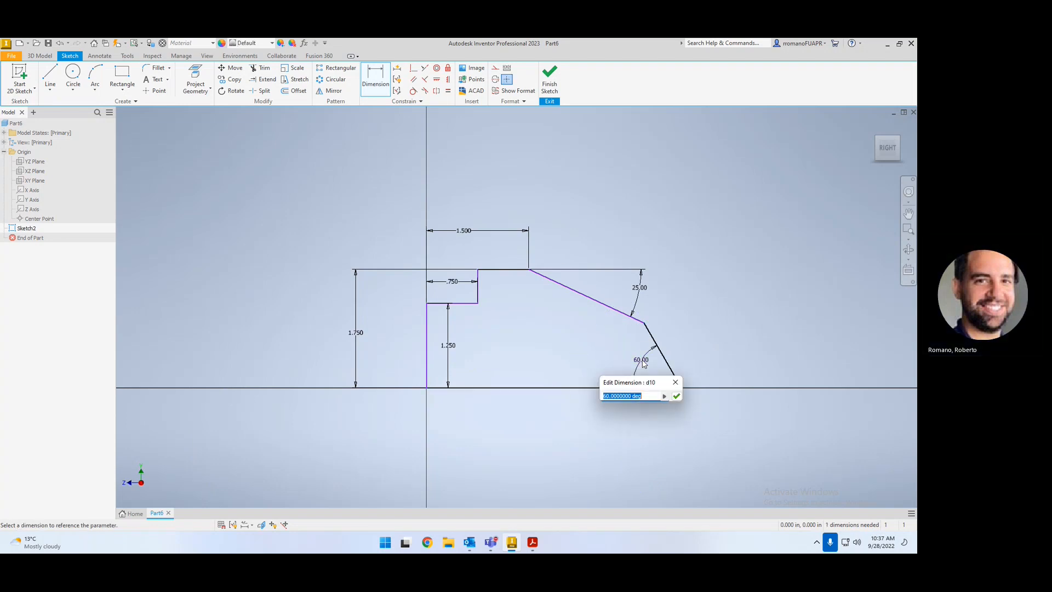
{"action": "left_click", "coordinate": [676, 396]}
{"action": "key", "text": "Escape"}
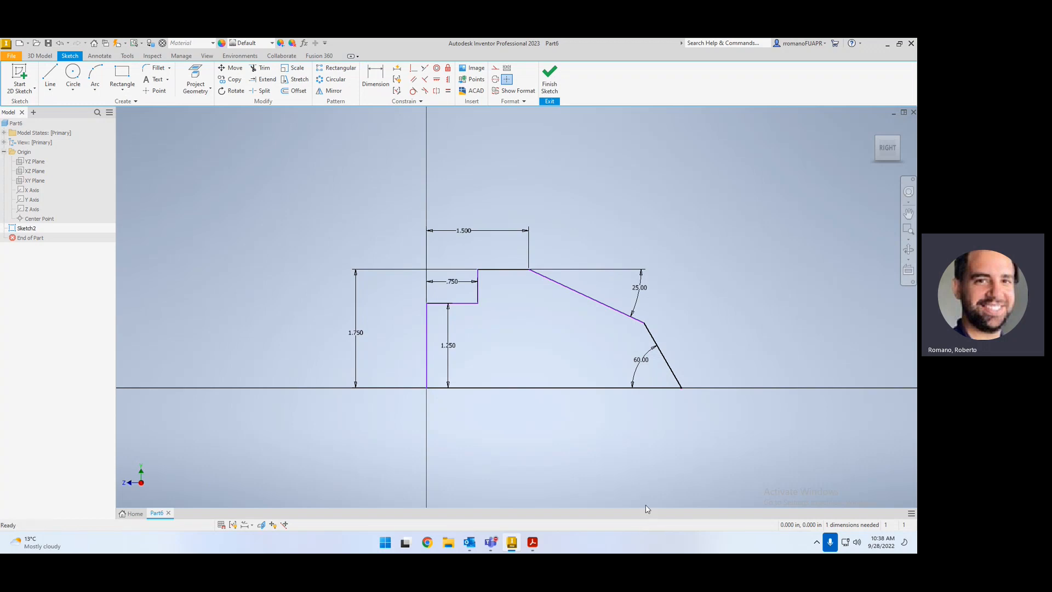
{"action": "left_click", "coordinate": [208, 90]}
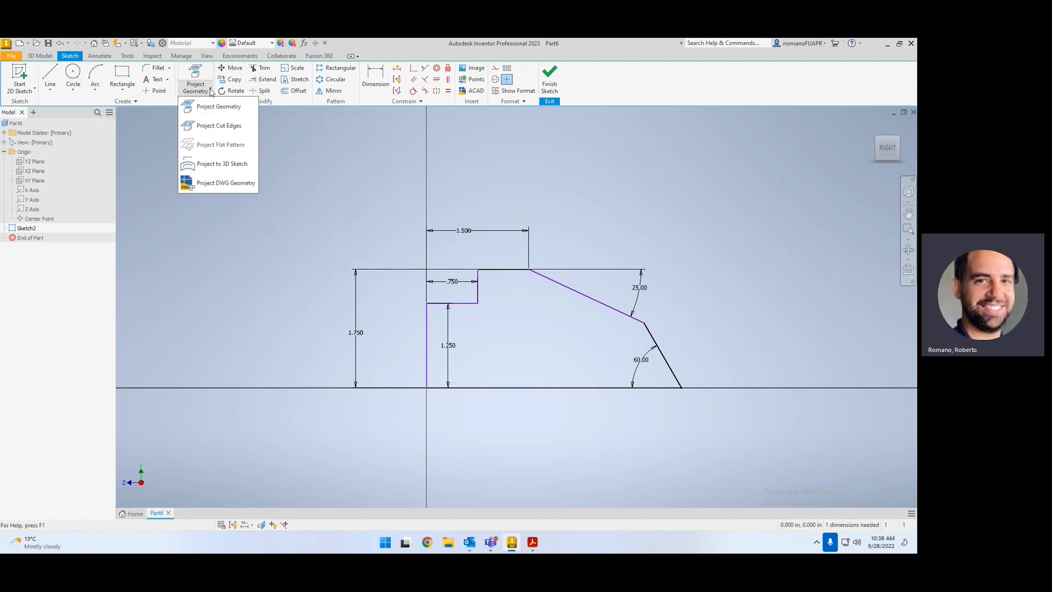
{"action": "left_click", "coordinate": [210, 90]}
{"action": "left_click", "coordinate": [210, 91]}
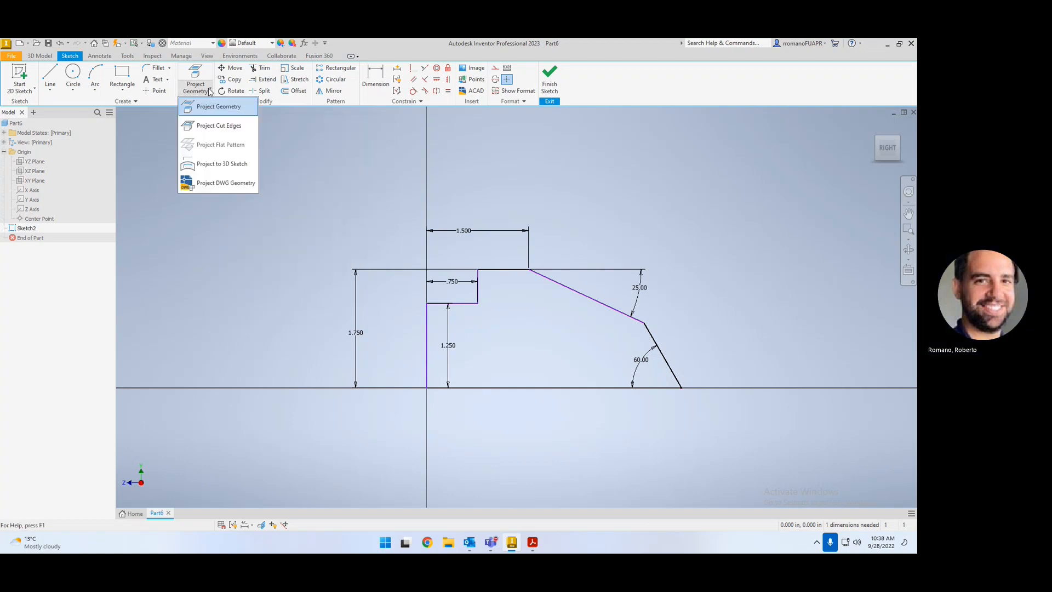
{"action": "left_click", "coordinate": [210, 91]}
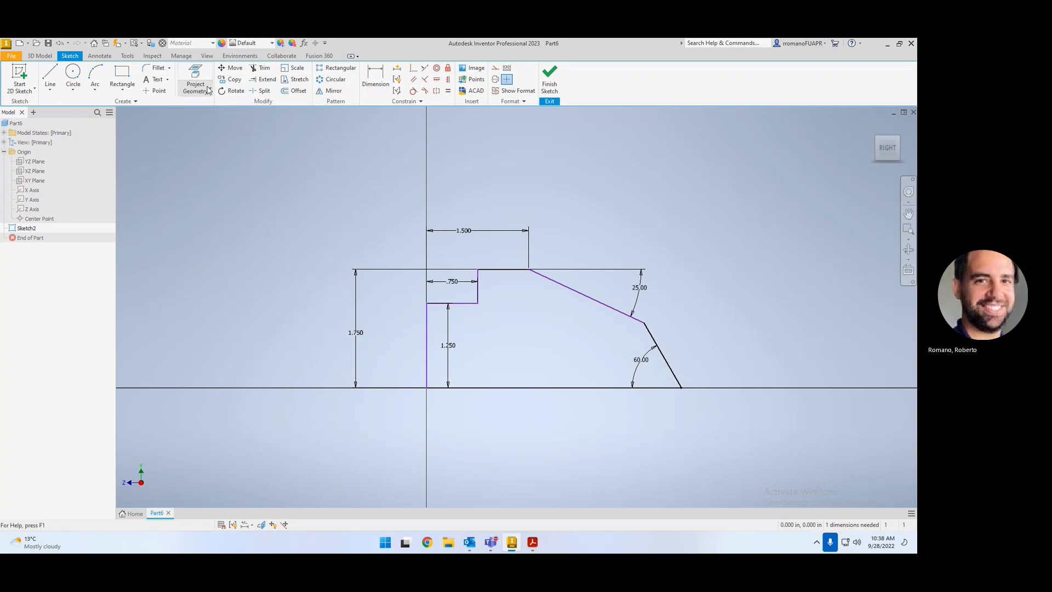
{"action": "left_click", "coordinate": [41, 56]}
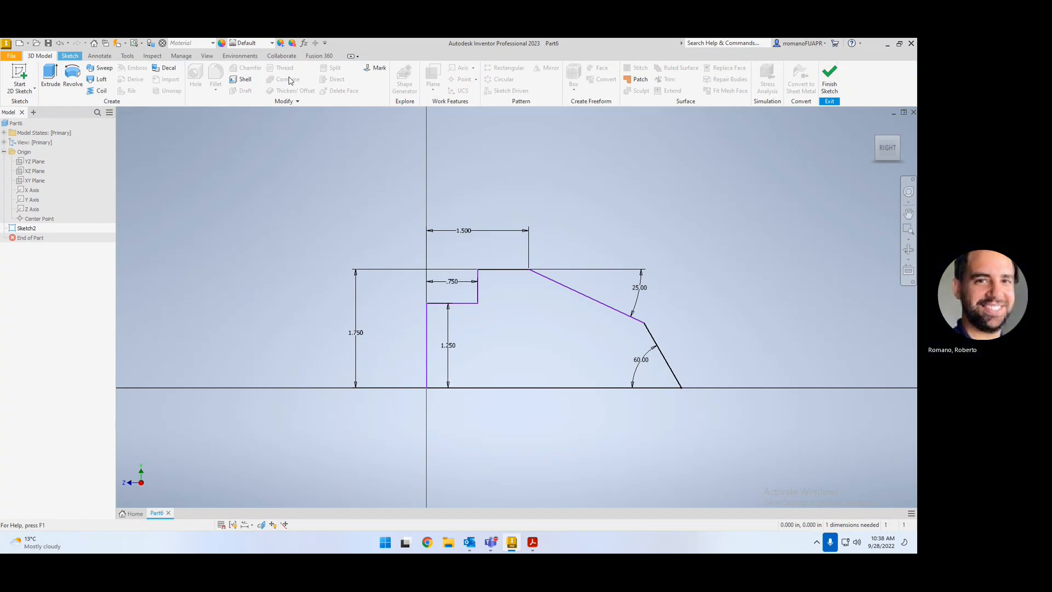
{"action": "left_click", "coordinate": [70, 55]}
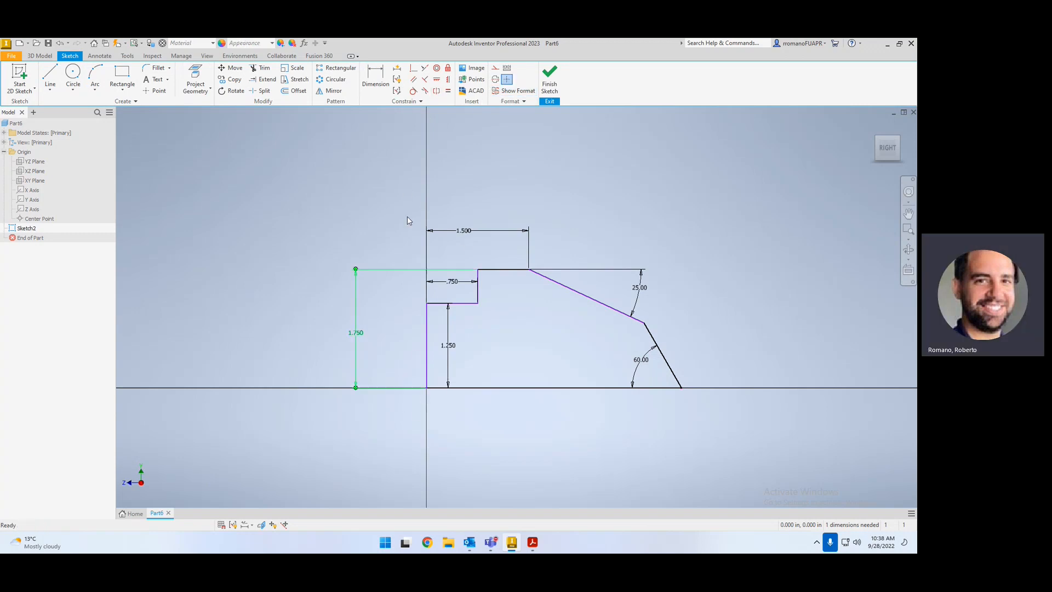
Step: Try to add a coincident constraint between the outer vertical line's lower end and the bottom line
{"action": "left_click", "coordinate": [414, 67]}
{"action": "left_click", "coordinate": [426, 384]}
{"action": "left_click", "coordinate": [429, 388]}
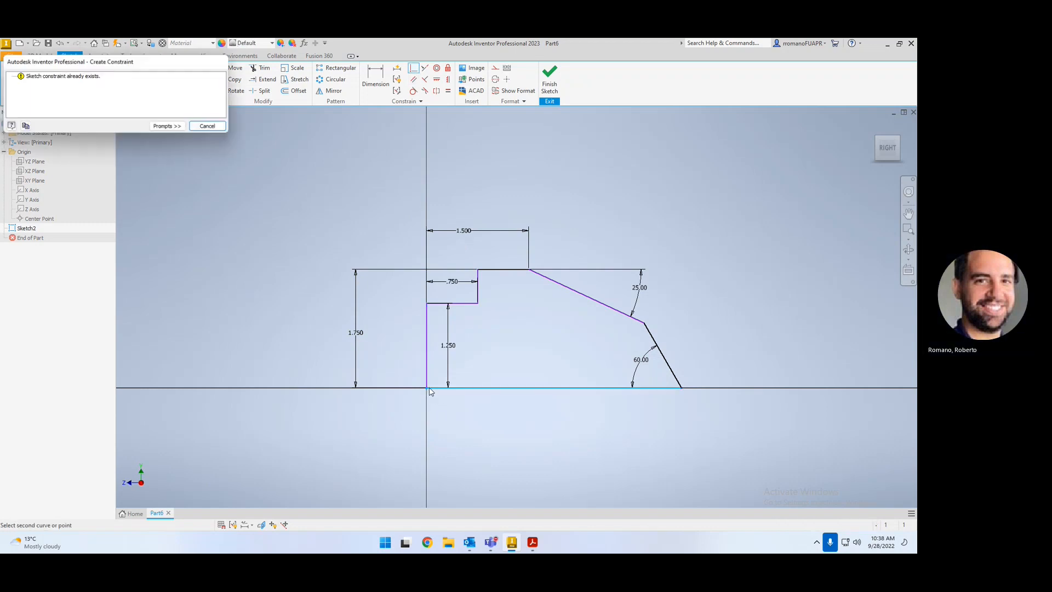
{"action": "left_click", "coordinate": [209, 126]}
{"action": "key", "text": "Escape"}
Step: Move the whole profile with its dimensions up and to the right, away from the sketch origin
{"action": "left_click_drag", "start_coordinate": [399, 240], "coordinate": [708, 472]}
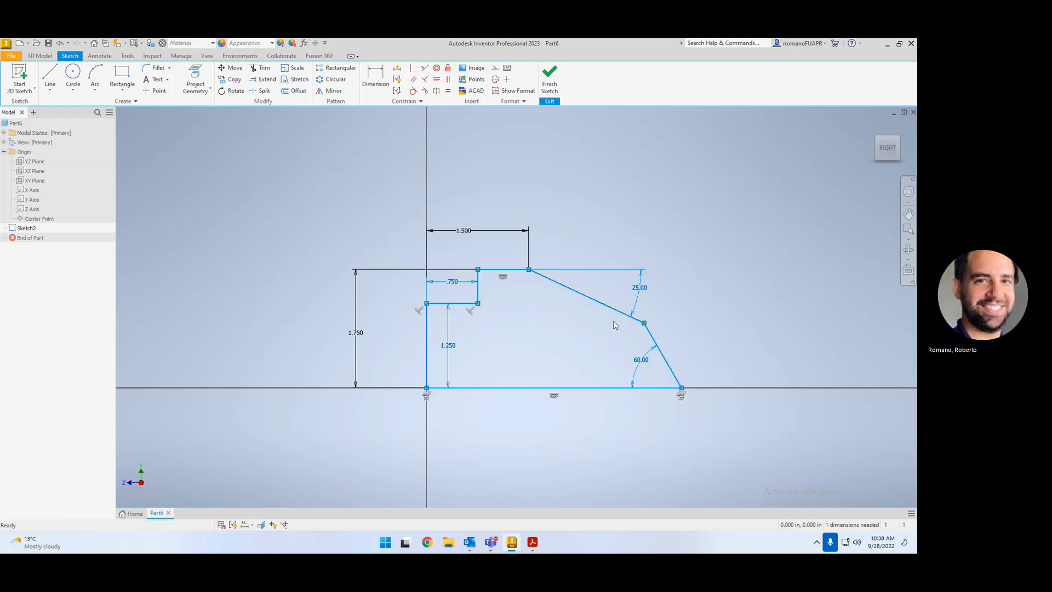
{"action": "left_click", "coordinate": [231, 68]}
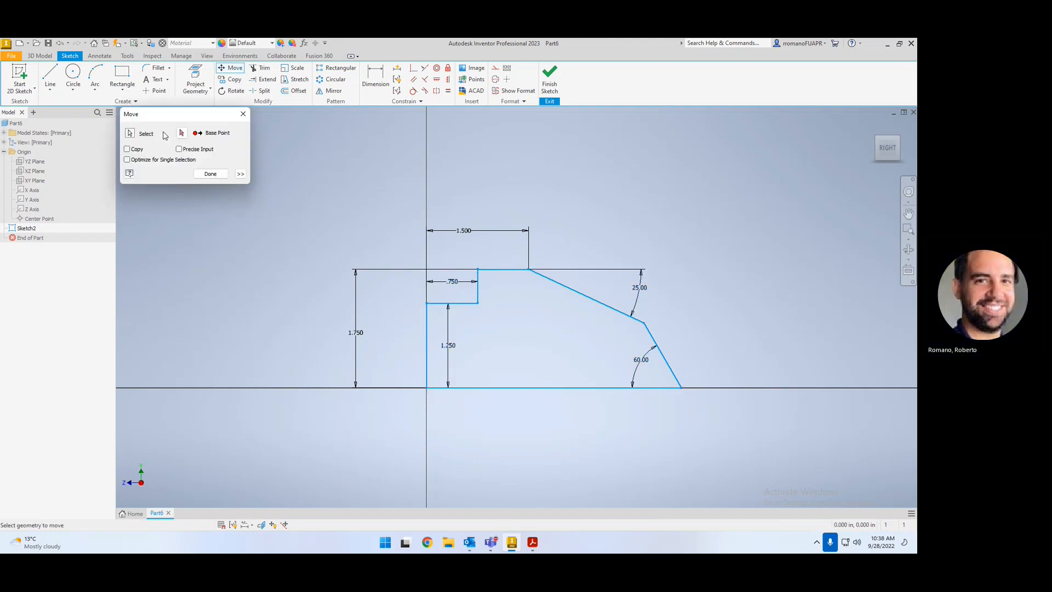
{"action": "left_click", "coordinate": [510, 336]}
{"action": "left_click", "coordinate": [443, 305]}
{"action": "left_click", "coordinate": [426, 303]}
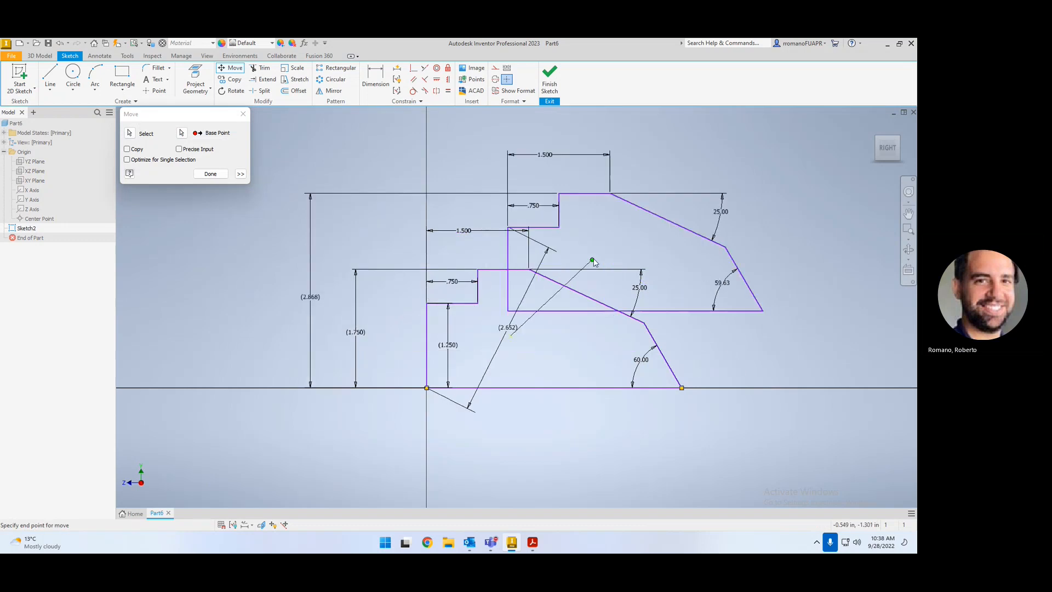
{"action": "left_click", "coordinate": [612, 228]}
{"action": "key", "text": "Escape"}
Step: Delete the aligned dimension and the overall height dimension that tie the moved profile to the origin and horizontal axis
{"action": "mouse_move", "coordinate": [579, 280]}
{"action": "left_mouse_down"}
{"action": "mouse_move", "coordinate": [545, 319]}
{"action": "mouse_move", "coordinate": [496, 327]}
{"action": "left_mouse_up"}
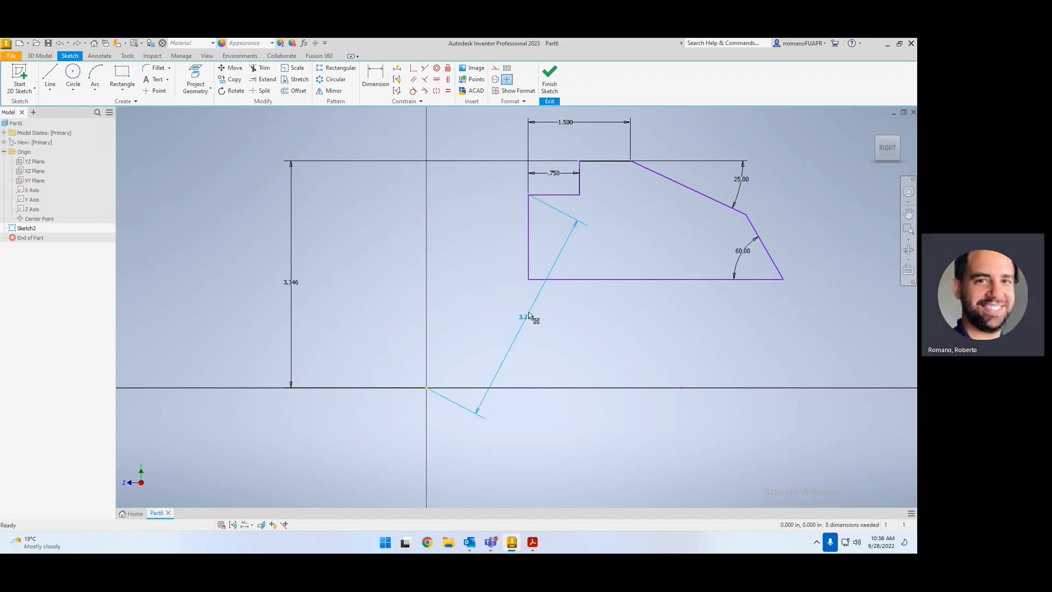
{"action": "scroll", "coordinate": [529, 315], "scroll_direction": "up", "scroll_amount": 3}
{"action": "scroll", "coordinate": [518, 329], "scroll_direction": "down", "scroll_amount": 6}
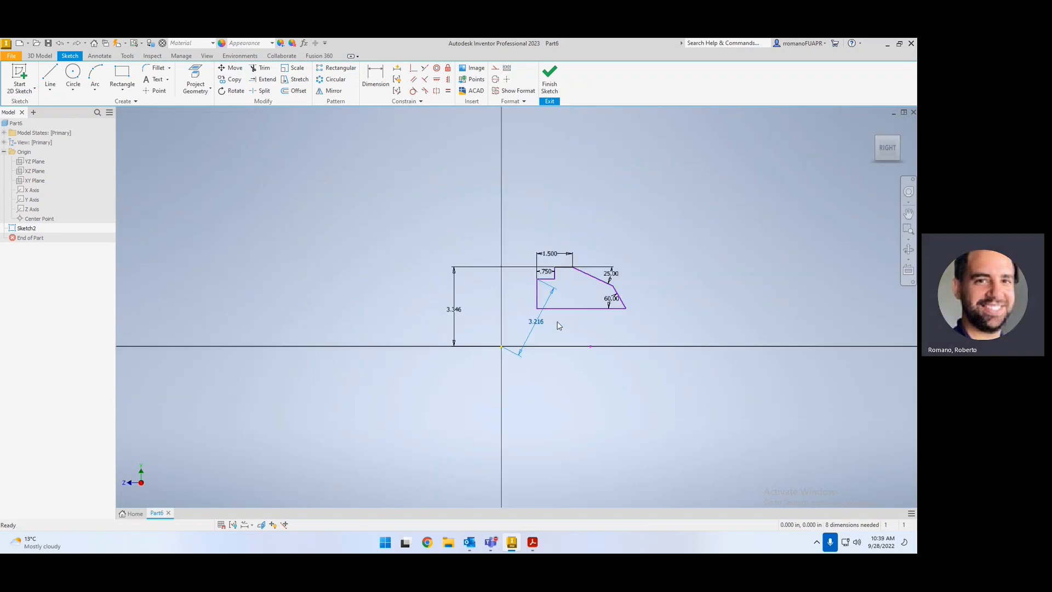
{"action": "key", "text": "Delete"}
{"action": "left_click_drag", "start_coordinate": [469, 248], "coordinate": [432, 298]}
{"action": "key", "text": "Delete"}
{"action": "scroll", "coordinate": [597, 328], "scroll_direction": "up", "scroll_amount": 3}
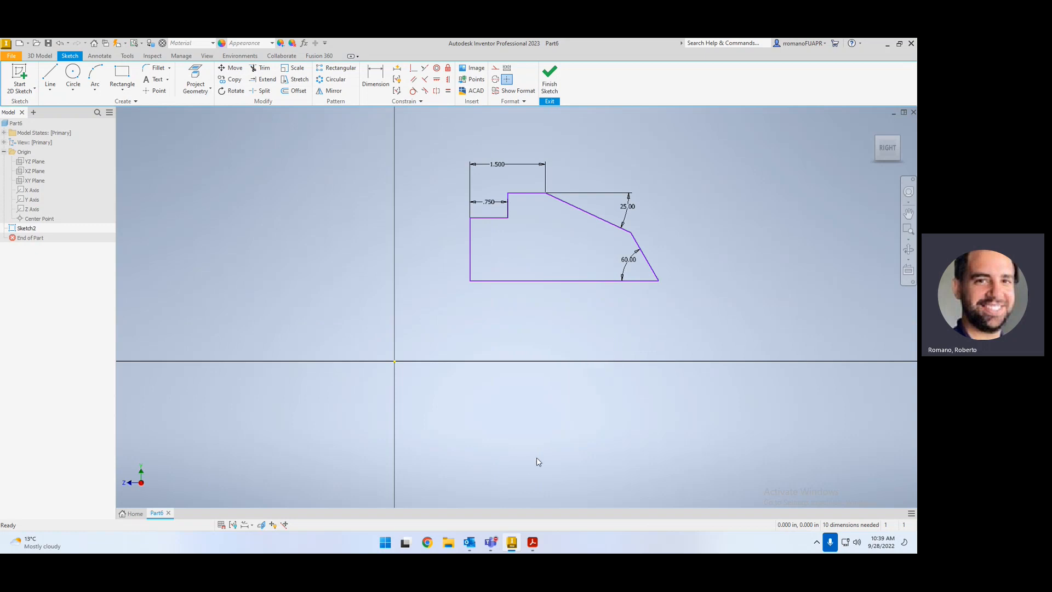
Step: Dimension the overall height between the profile's bottom line and its top horizontal line as 1.75 in
{"action": "scroll", "coordinate": [528, 307], "scroll_direction": "down", "scroll_amount": 2}
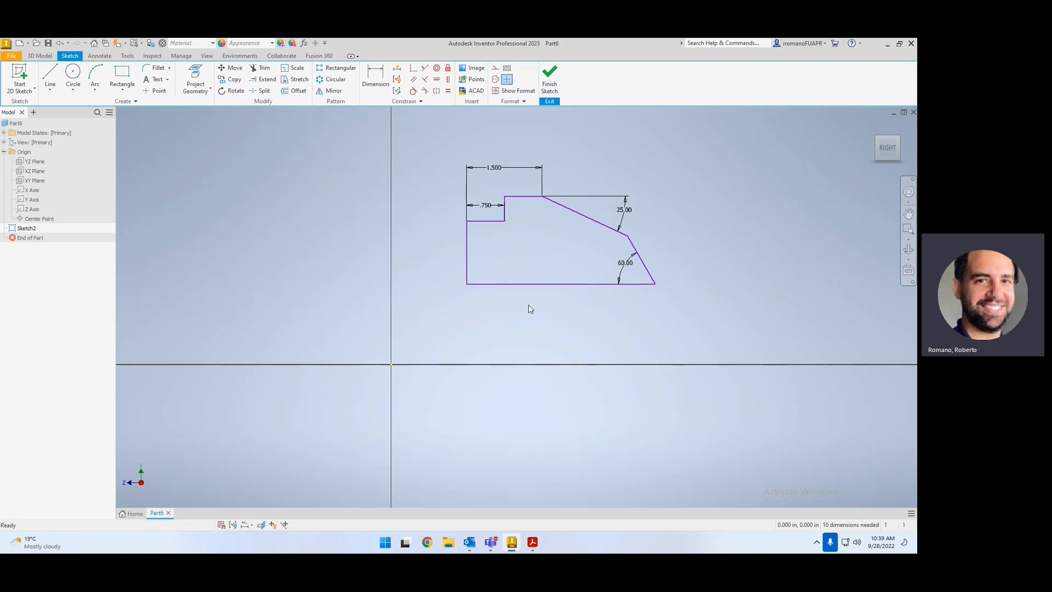
{"action": "scroll", "coordinate": [528, 305], "scroll_direction": "up", "scroll_amount": 2}
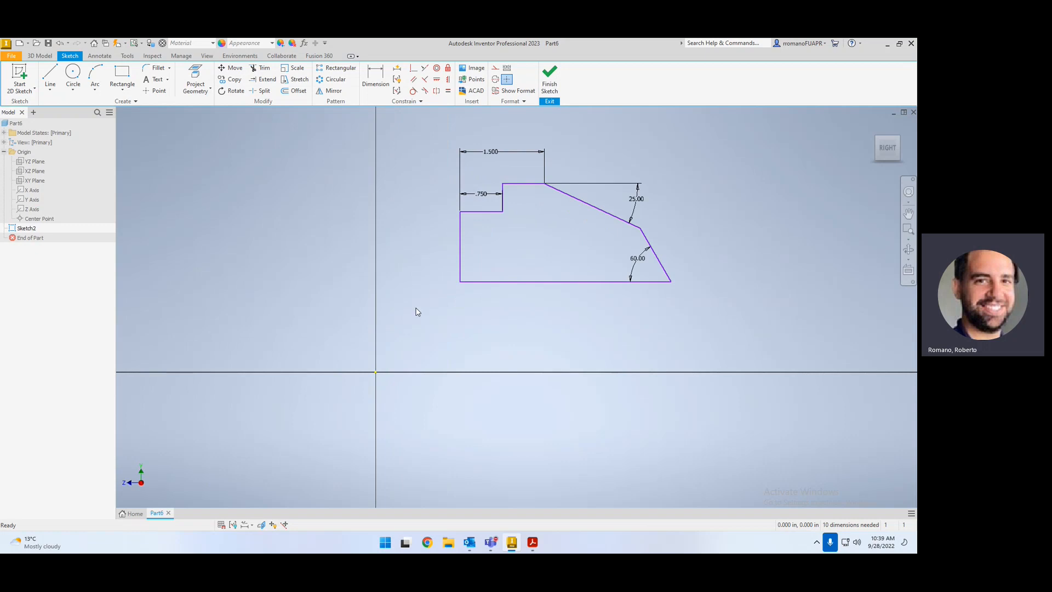
{"action": "mouse_move", "coordinate": [414, 306]}
{"action": "left_mouse_down"}
{"action": "mouse_move", "coordinate": [738, 146]}
{"action": "mouse_move", "coordinate": [758, 120]}
{"action": "left_mouse_up"}
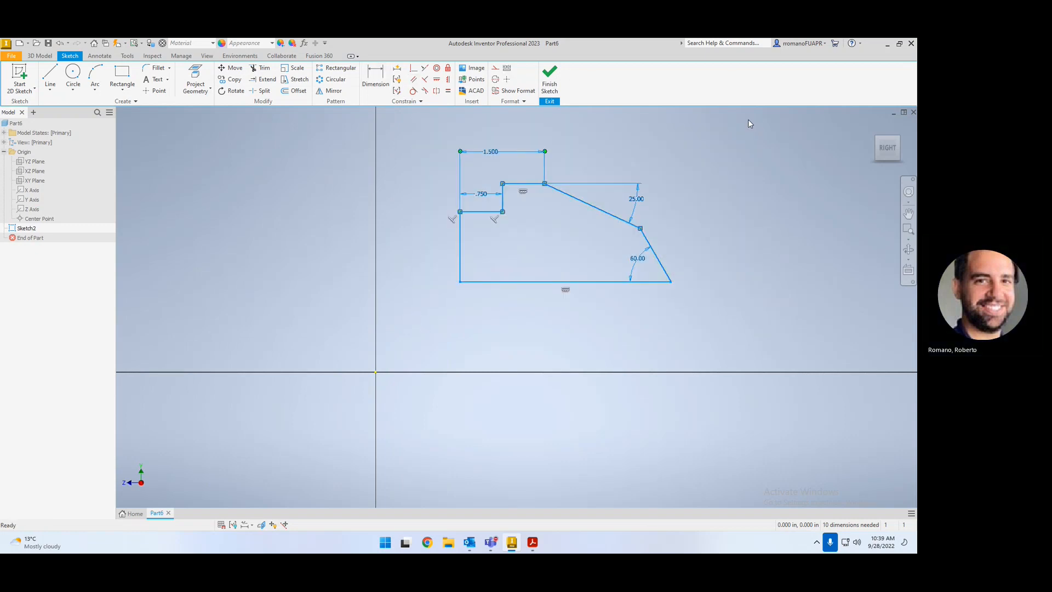
{"action": "left_click", "coordinate": [374, 80]}
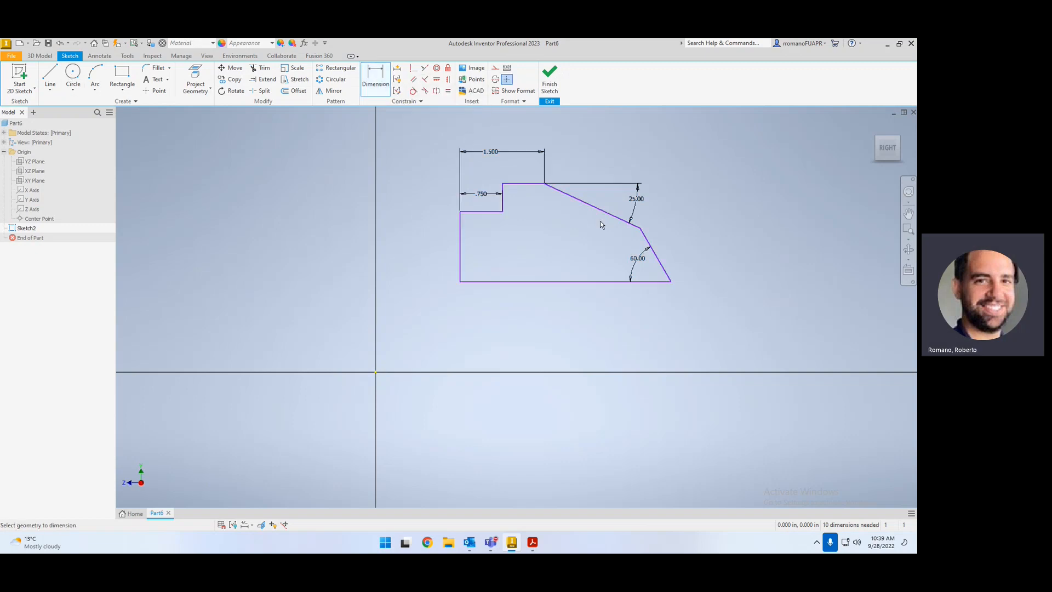
{"action": "left_click", "coordinate": [484, 281]}
{"action": "left_click", "coordinate": [521, 185]}
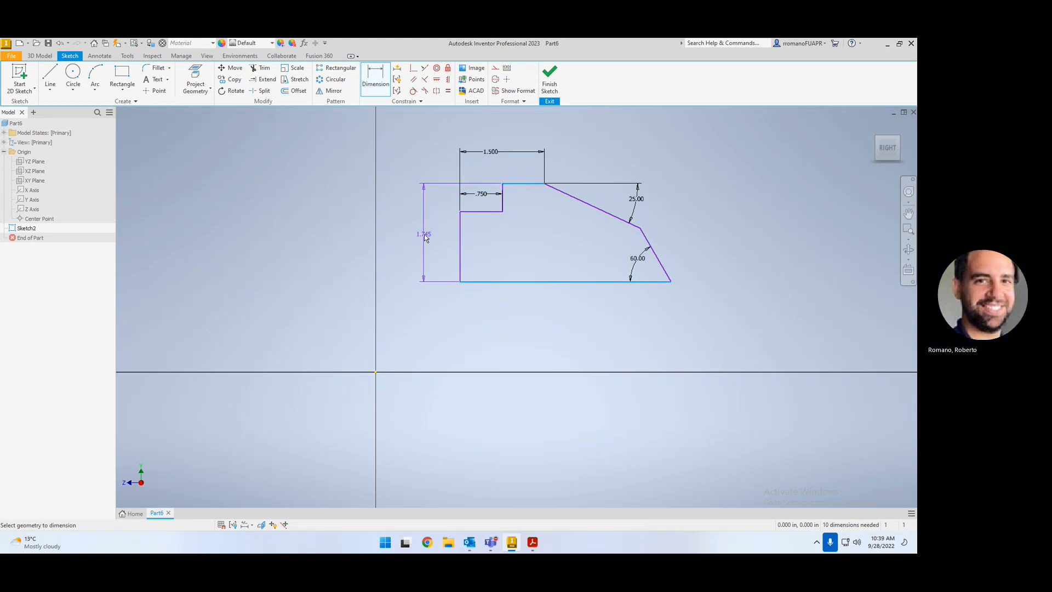
{"action": "left_click", "coordinate": [427, 237]}
{"action": "type", "text": "1.75"}
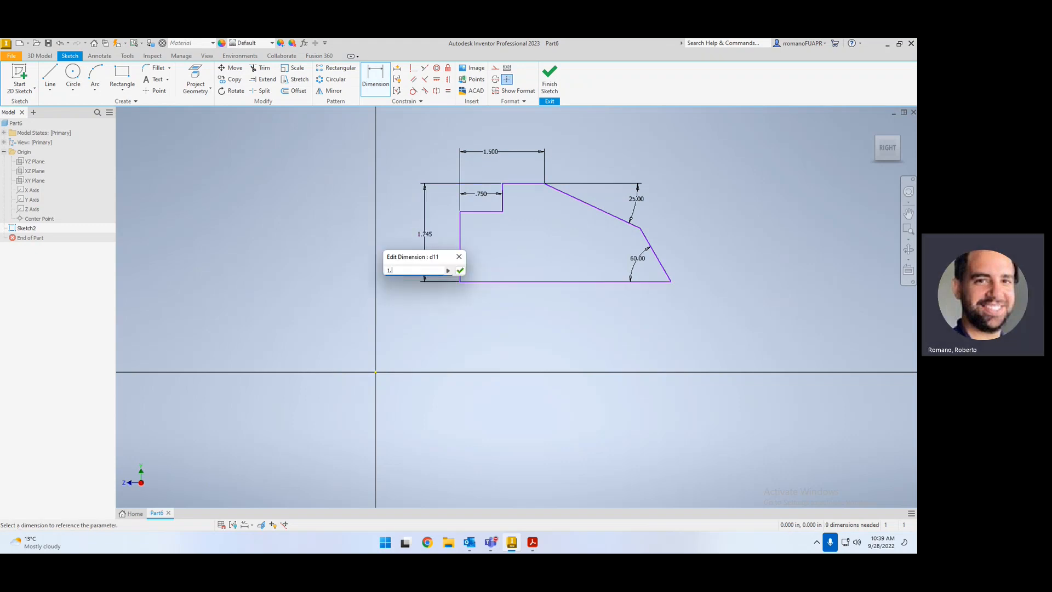
{"action": "key", "text": "Return"}
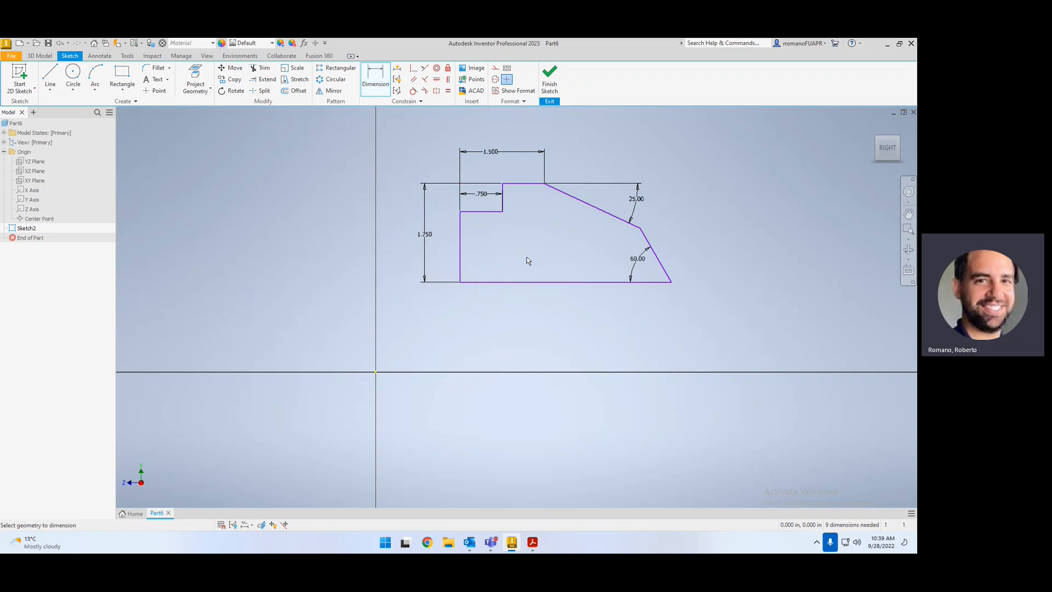
Step: Dimension the height from the bottom line to the lower horizontal step line as 1.25 in
{"action": "left_click", "coordinate": [485, 283]}
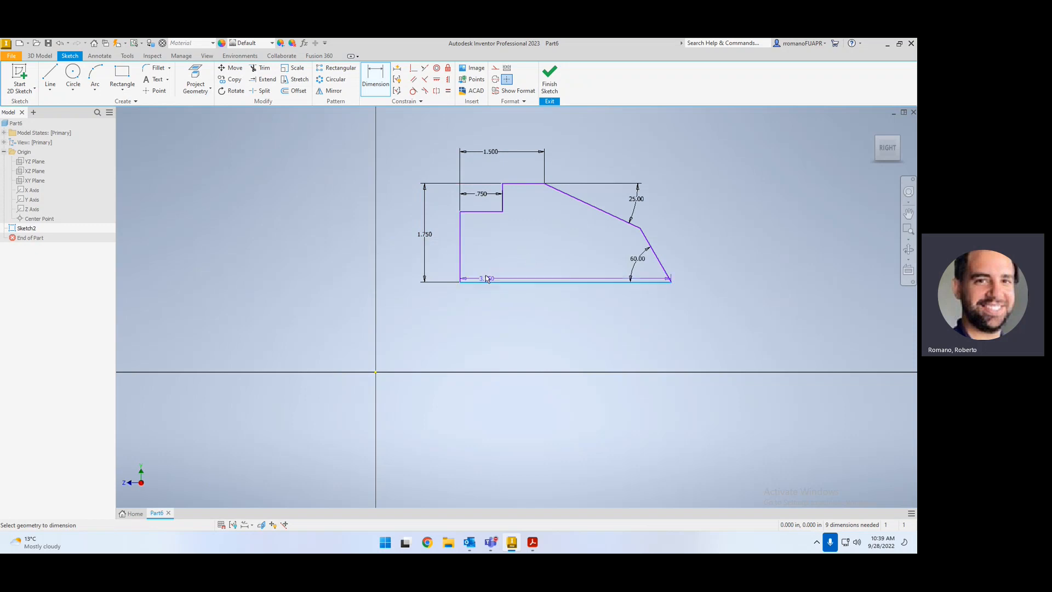
{"action": "left_click", "coordinate": [481, 212]}
{"action": "left_click", "coordinate": [449, 257]}
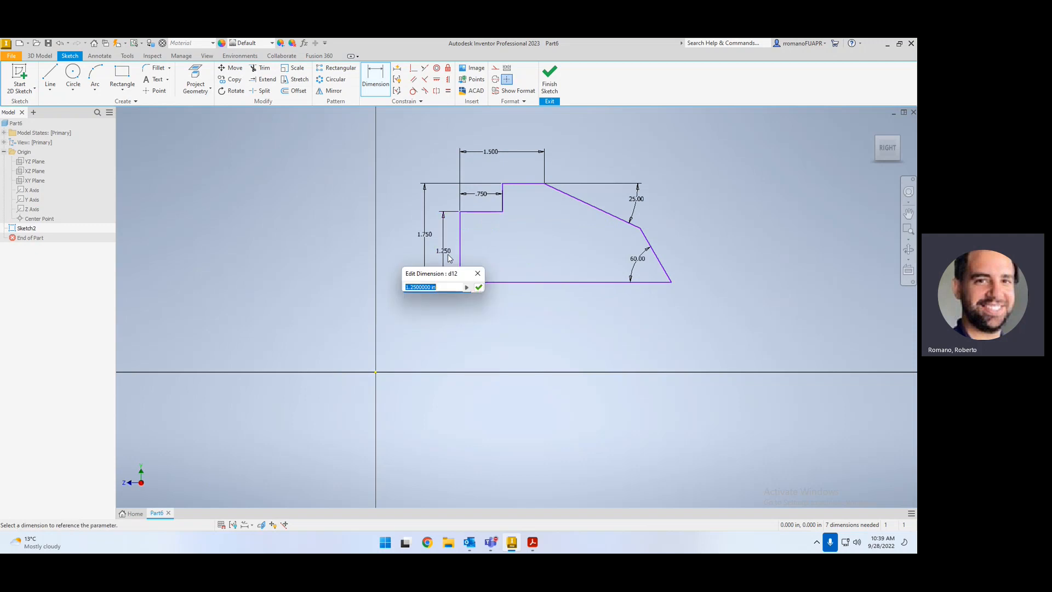
{"action": "left_click", "coordinate": [478, 287]}
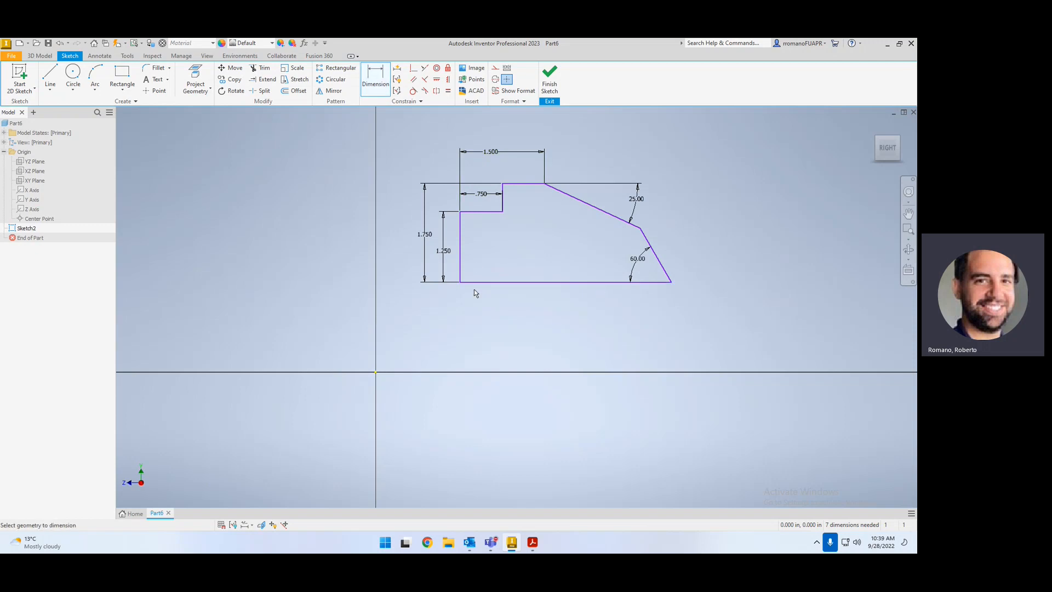
Step: Dimension the length of the profile's bottom line as 3.75 in
{"action": "left_click", "coordinate": [501, 284]}
{"action": "left_click", "coordinate": [570, 311]}
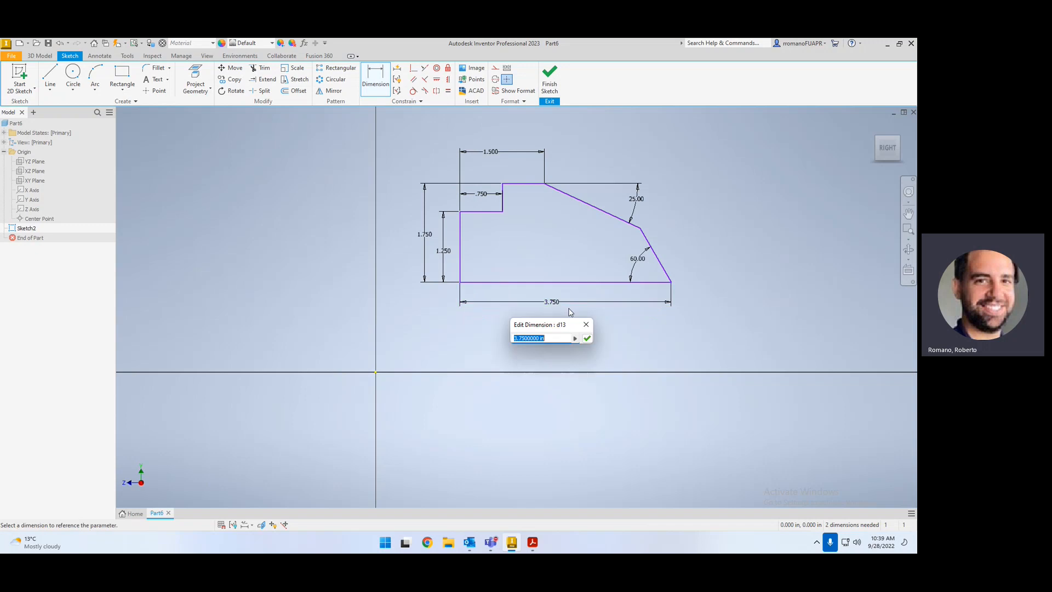
{"action": "left_click", "coordinate": [587, 338]}
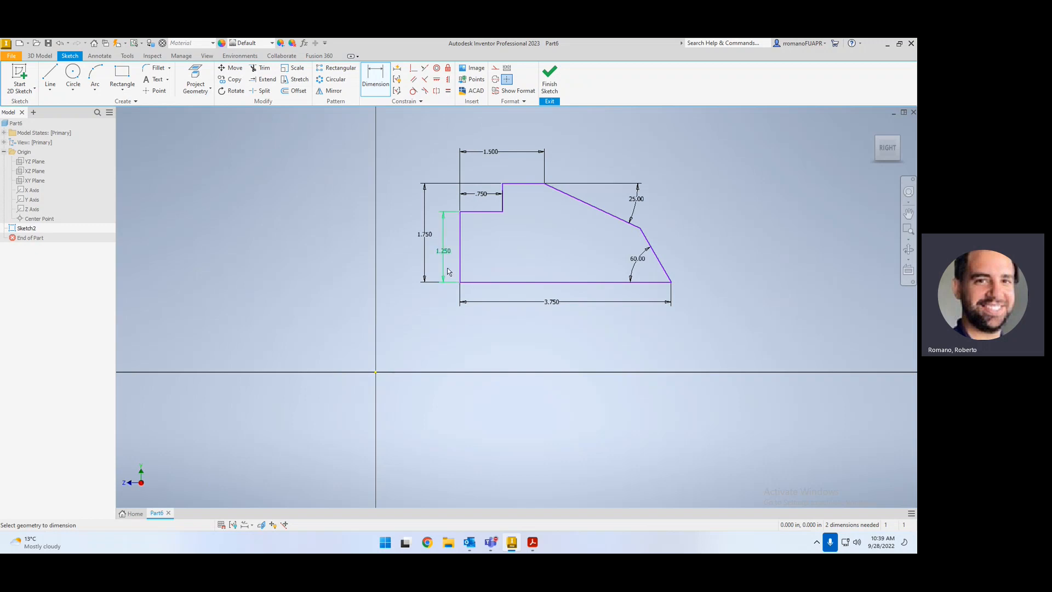
Step: Add a coincident constraint between the sketch origin and the profile's lower-left corner
{"action": "left_click", "coordinate": [413, 69]}
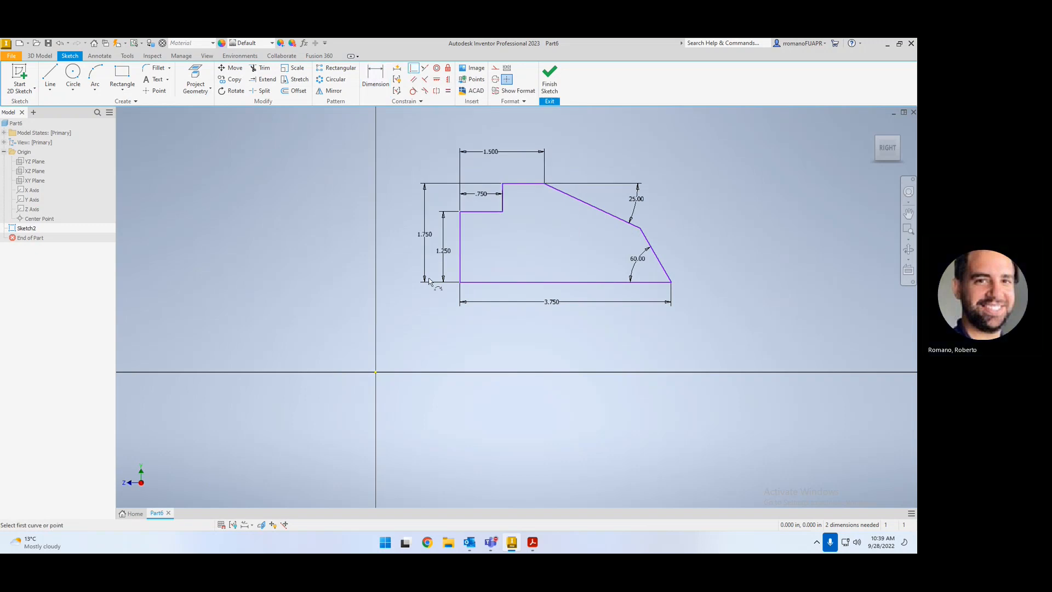
{"action": "left_click", "coordinate": [374, 372]}
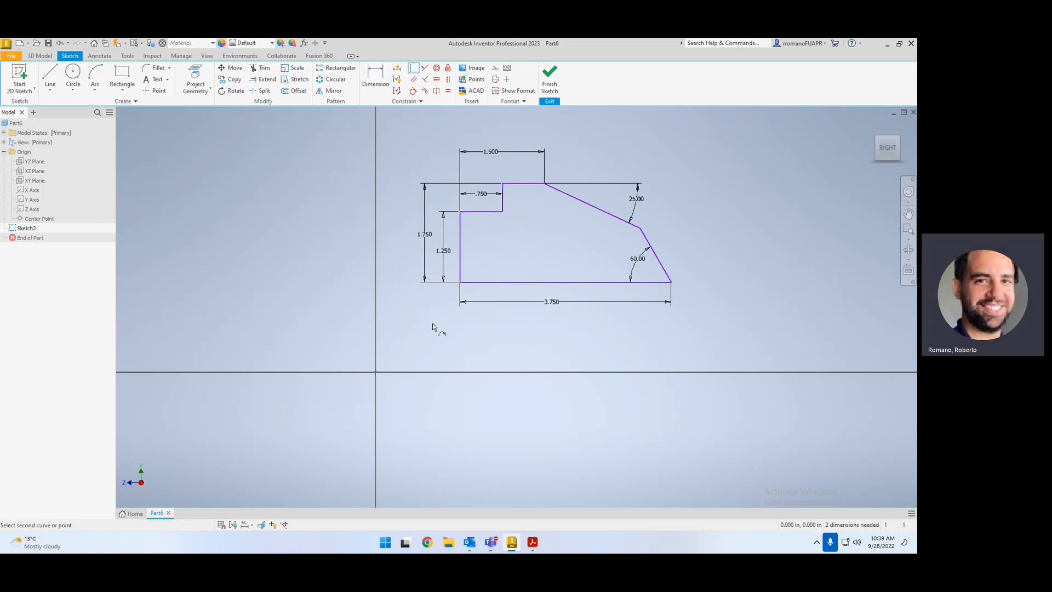
{"action": "left_click", "coordinate": [460, 283]}
{"action": "key", "text": "Escape"}
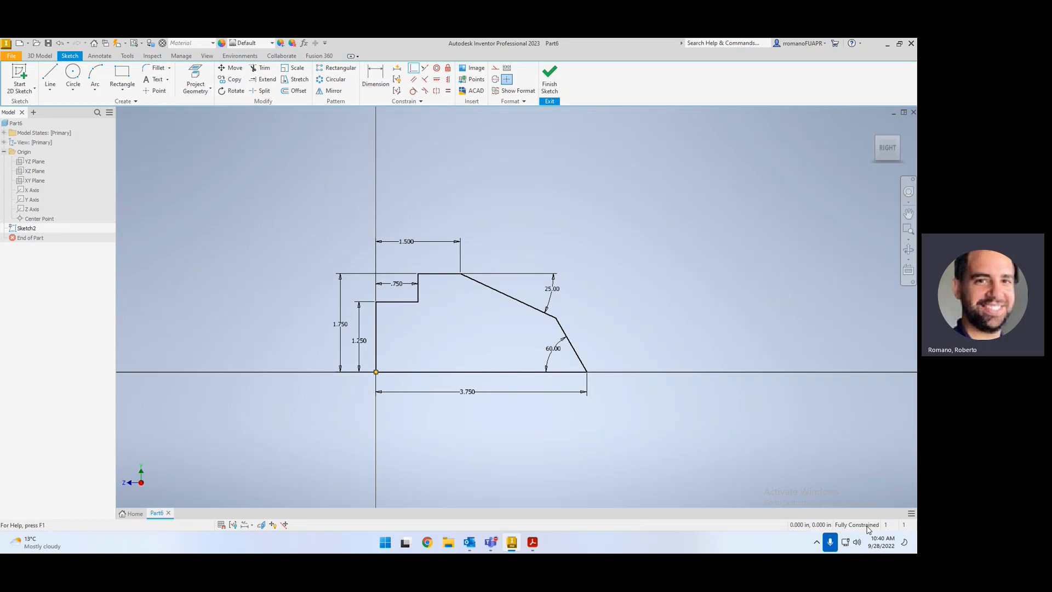
Step: Sketch a center point circle inside the profile, below the step, with a diameter of 0.75 in
{"action": "scroll", "coordinate": [427, 294], "scroll_direction": "down", "scroll_amount": 2}
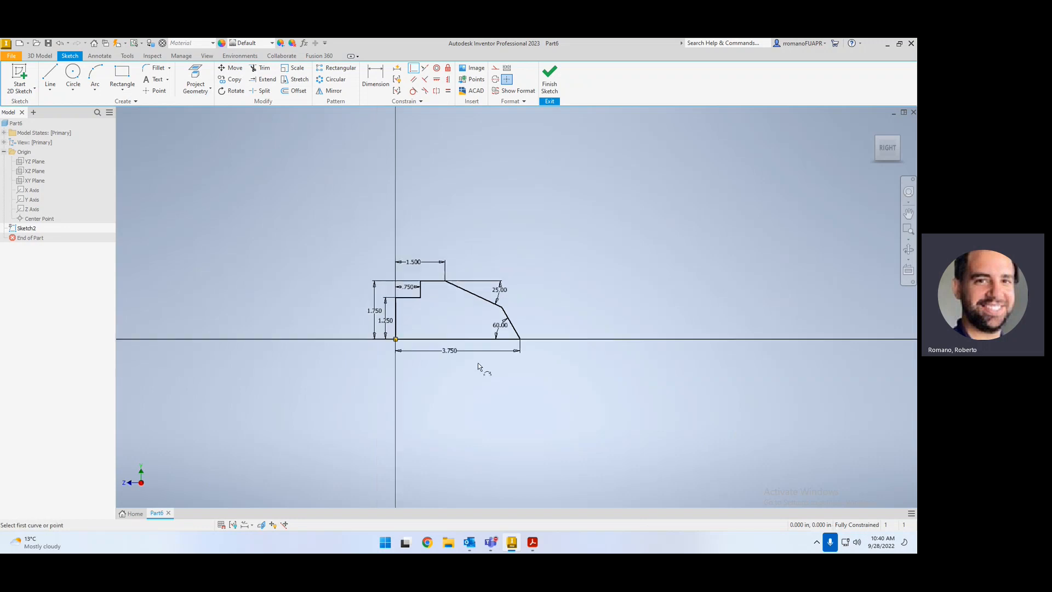
{"action": "scroll", "coordinate": [478, 363], "scroll_direction": "up", "scroll_amount": 2}
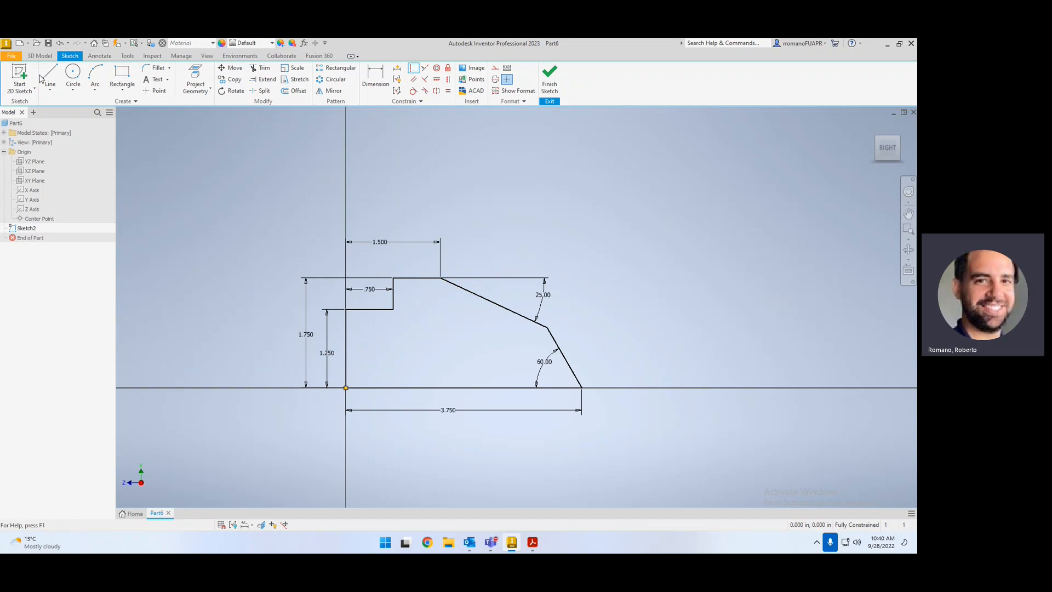
{"action": "left_click", "coordinate": [73, 89]}
{"action": "left_click", "coordinate": [91, 111]}
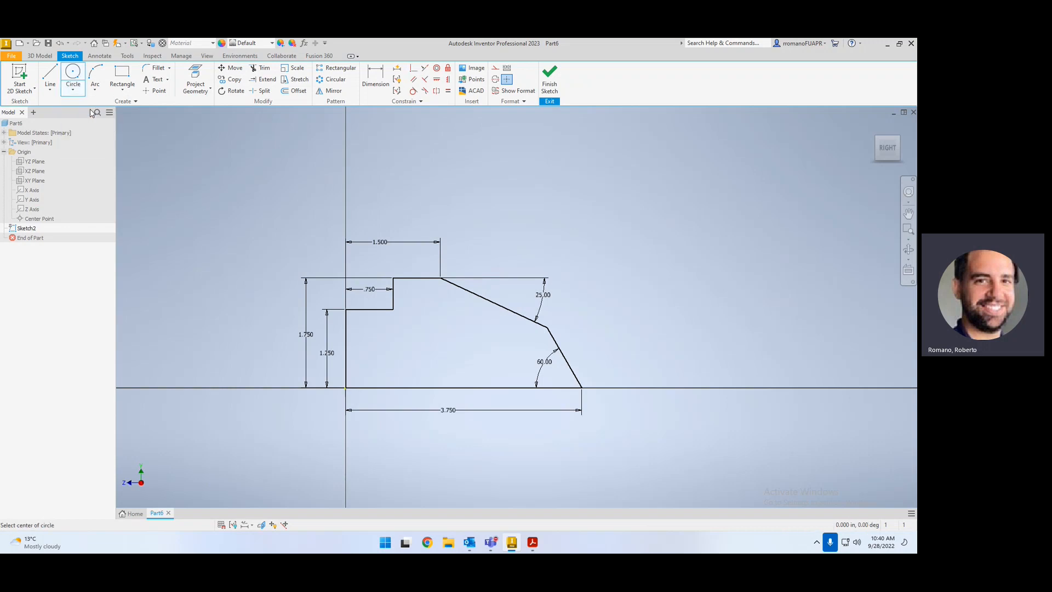
{"action": "left_click", "coordinate": [416, 348]}
{"action": "right_click", "coordinate": [436, 341]}
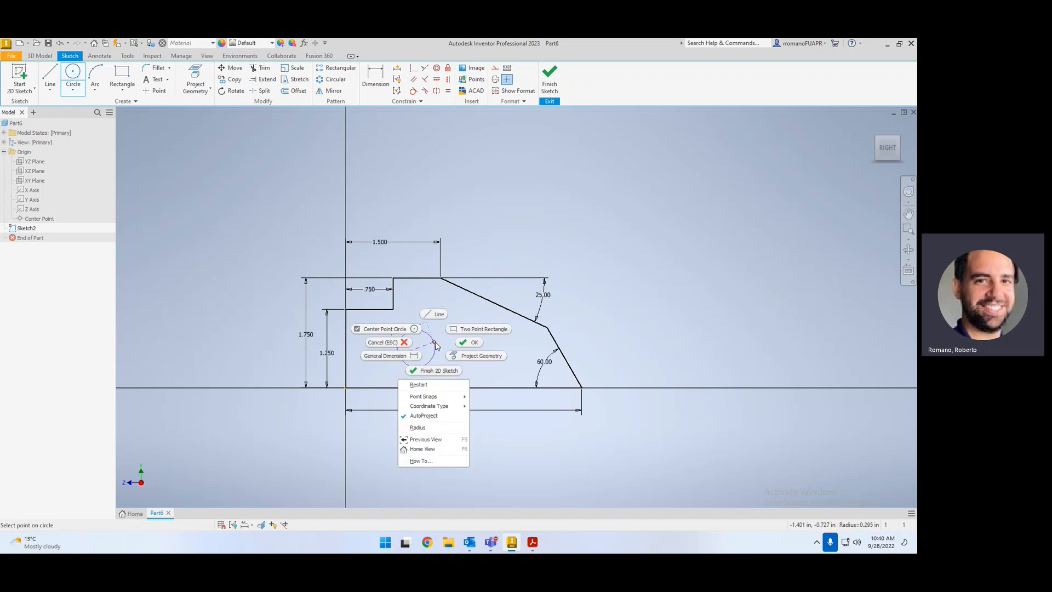
{"action": "left_click", "coordinate": [429, 403]}
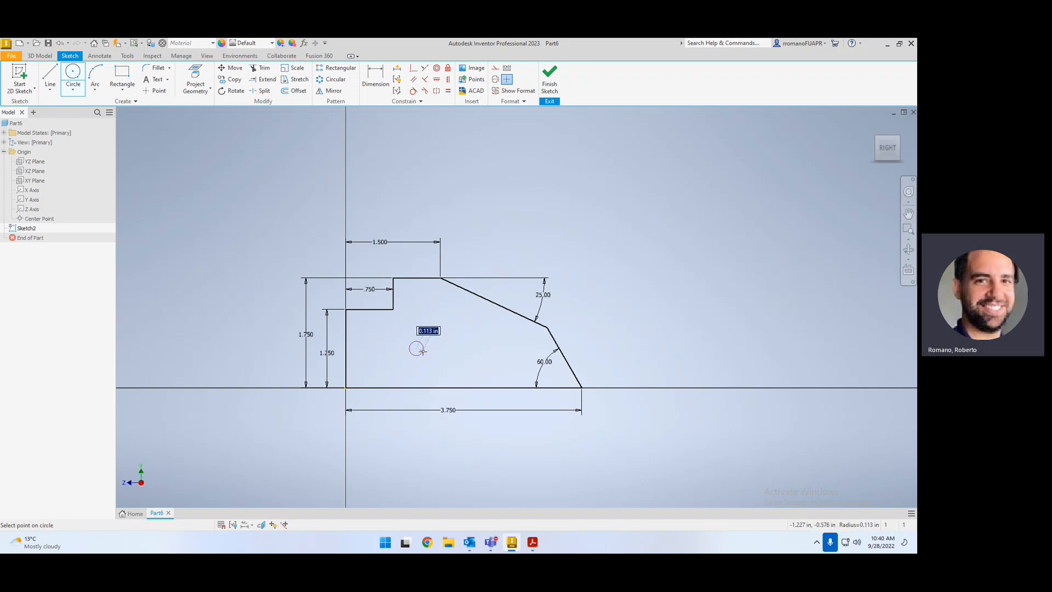
{"action": "right_click", "coordinate": [436, 348]}
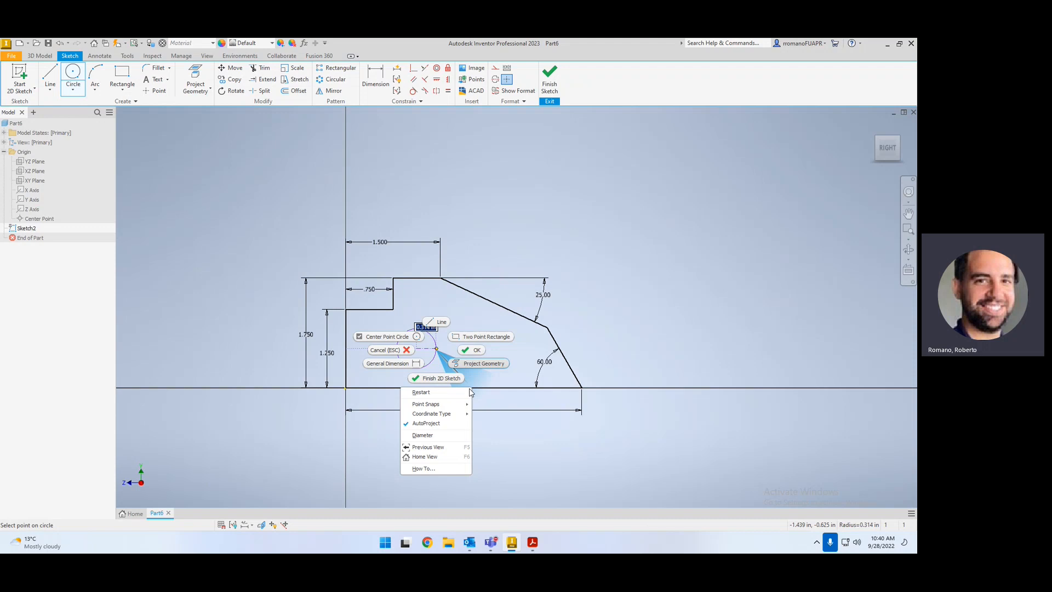
{"action": "left_click", "coordinate": [433, 435]}
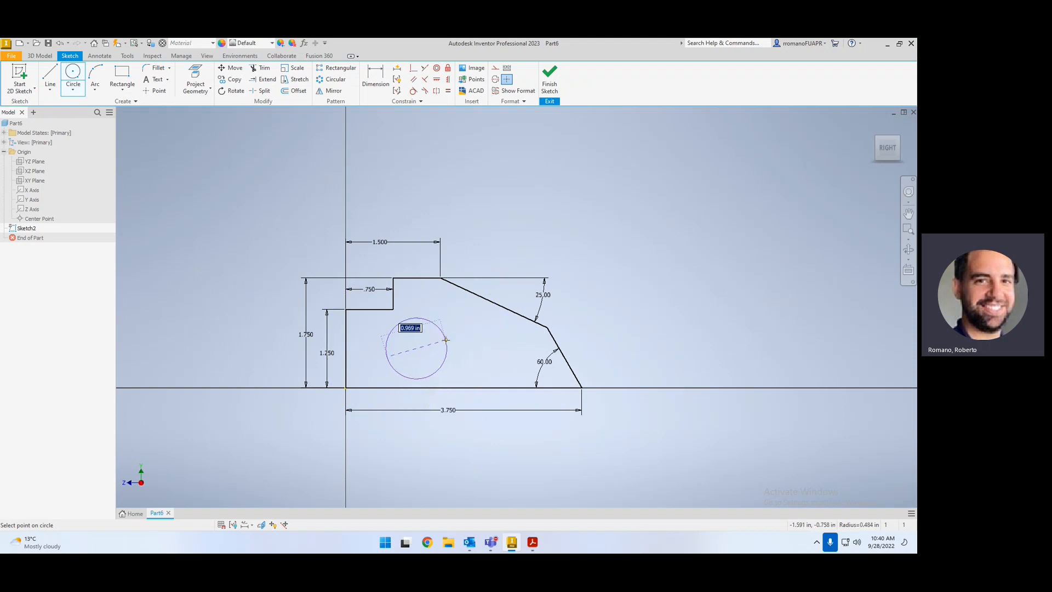
{"action": "type", "text": ".75"}
{"action": "key", "text": "Return"}
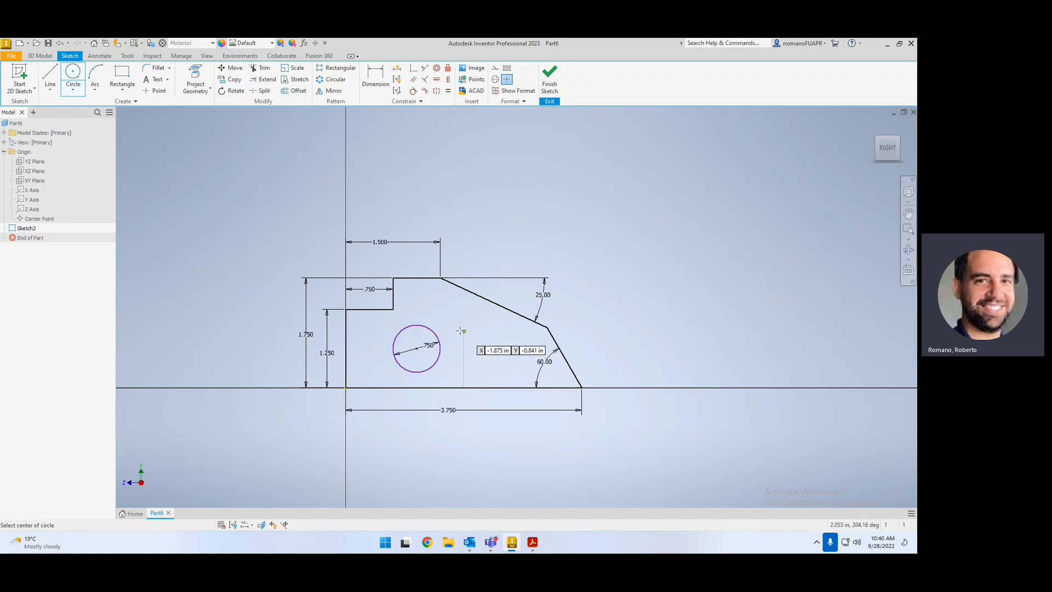
Step: Dimension the horizontal distance from the outer vertical line to the circle's center as 1.5 in
{"action": "left_click", "coordinate": [375, 76]}
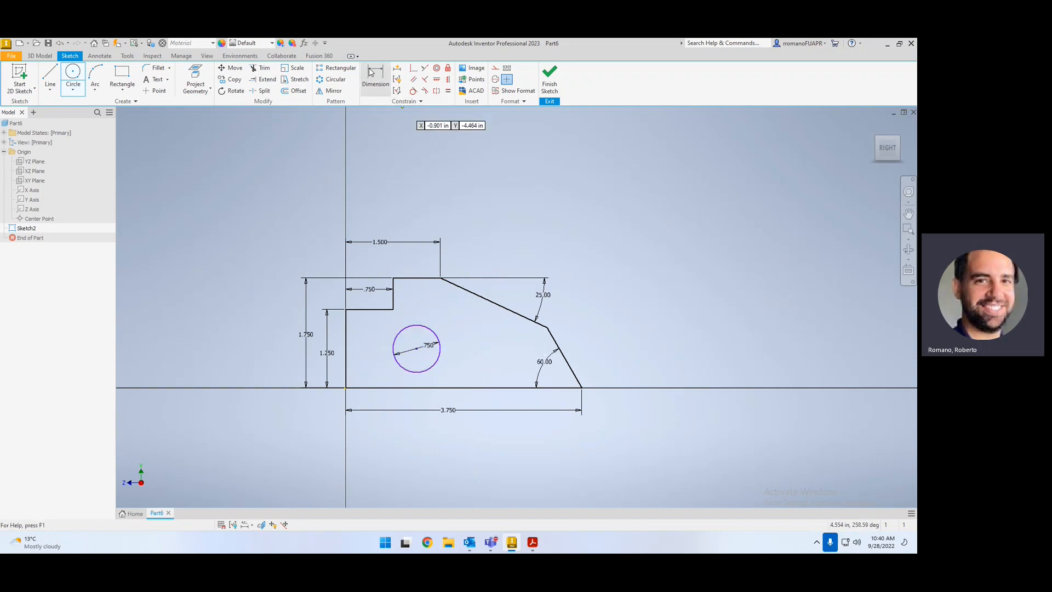
{"action": "left_click", "coordinate": [344, 356]}
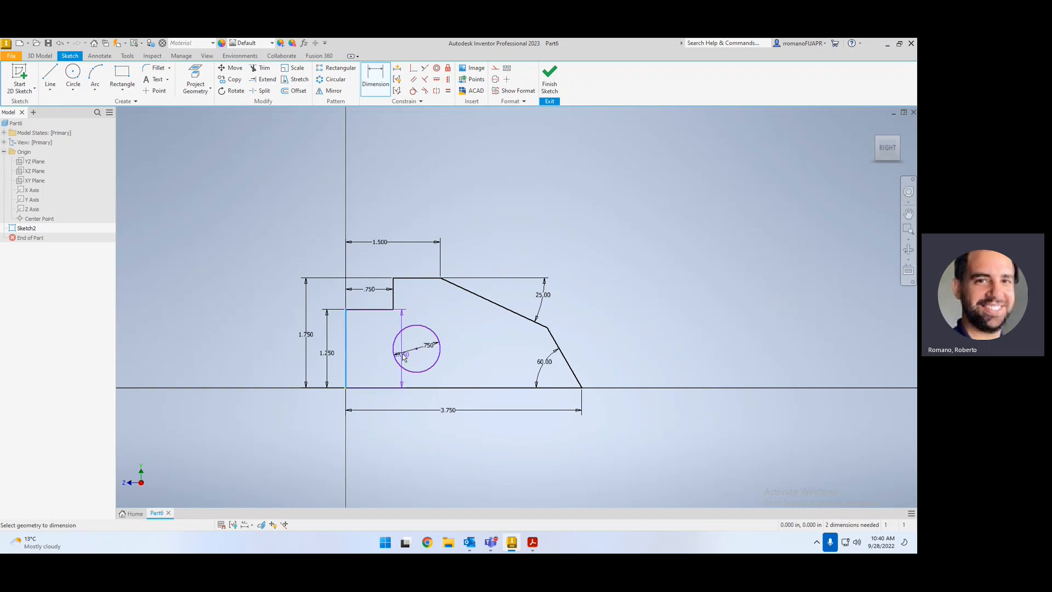
{"action": "left_click", "coordinate": [416, 349]}
{"action": "left_click", "coordinate": [381, 402]}
{"action": "type", "text": "1.5"}
{"action": "key", "text": "Return"}
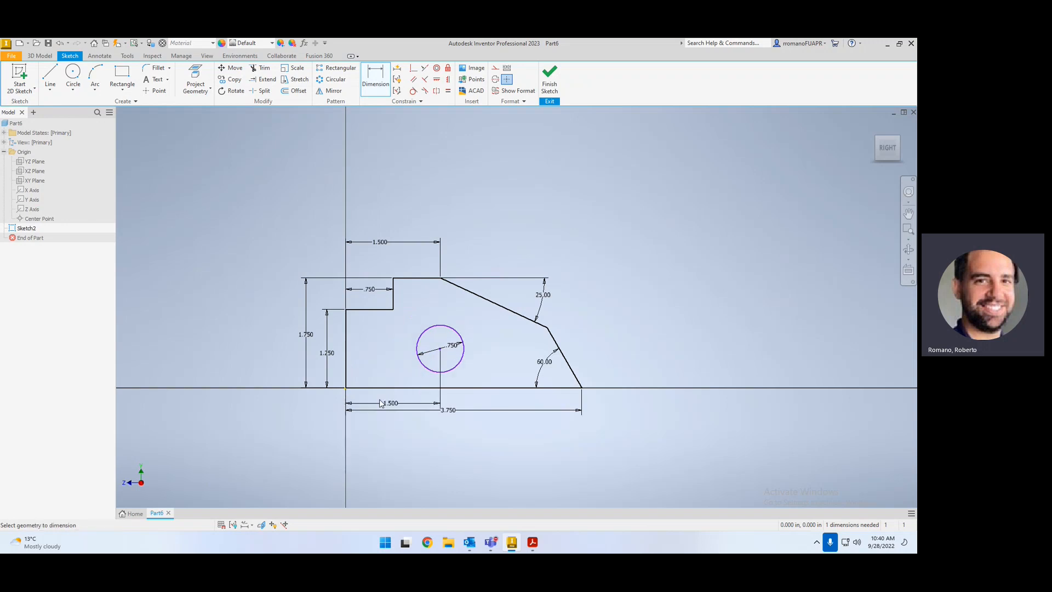
Step: Dimension the vertical distance from the bottom line to the circle's center as 0.75 in
{"action": "left_click", "coordinate": [442, 351]}
{"action": "left_click", "coordinate": [463, 388]}
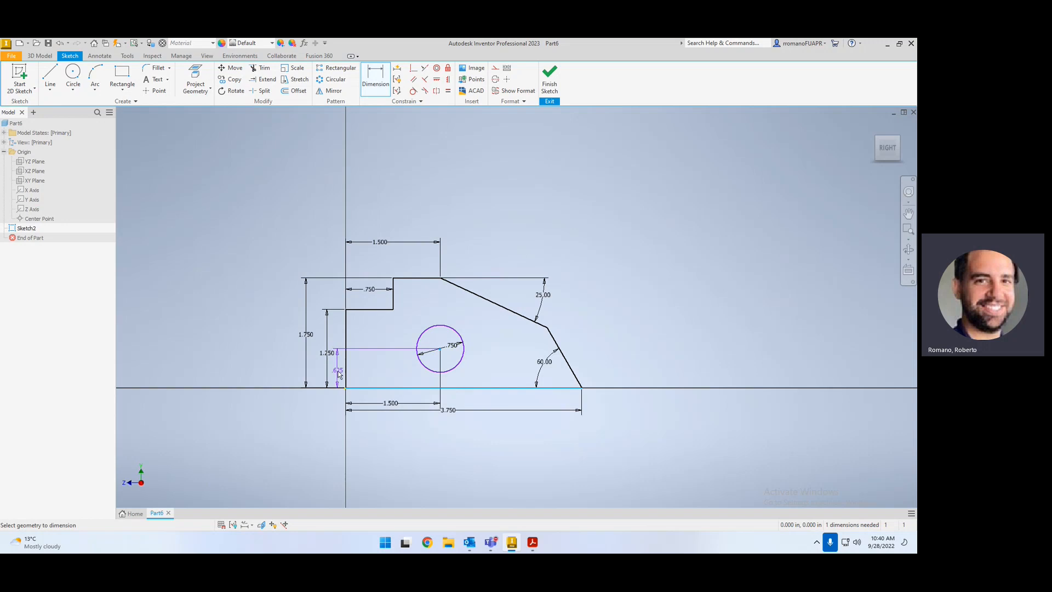
{"action": "left_click", "coordinate": [338, 374]}
{"action": "type", "text": "."}
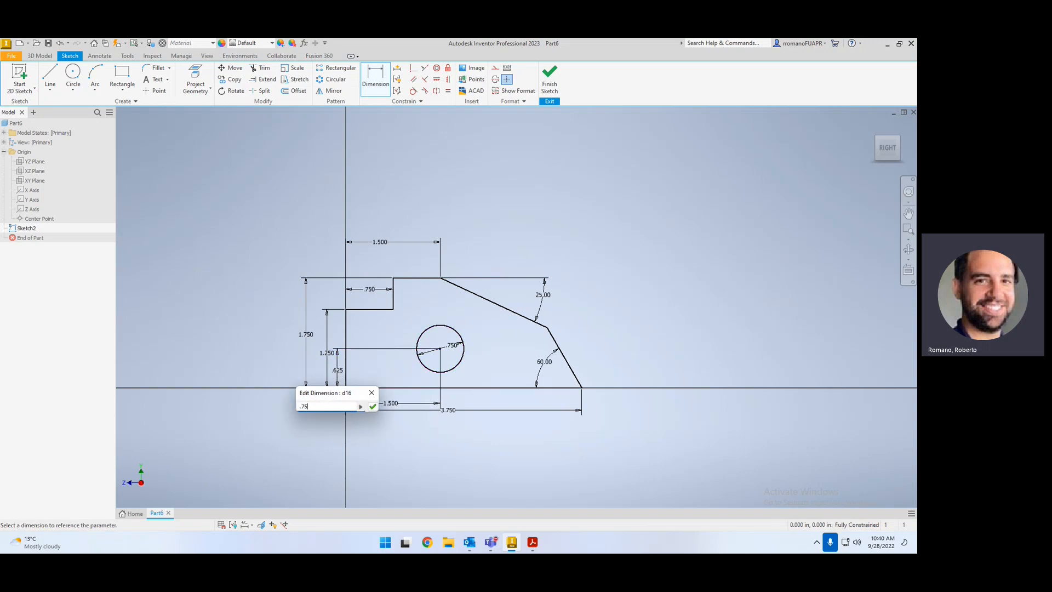
{"action": "type", "text": "75"}
{"action": "key", "text": "Return"}
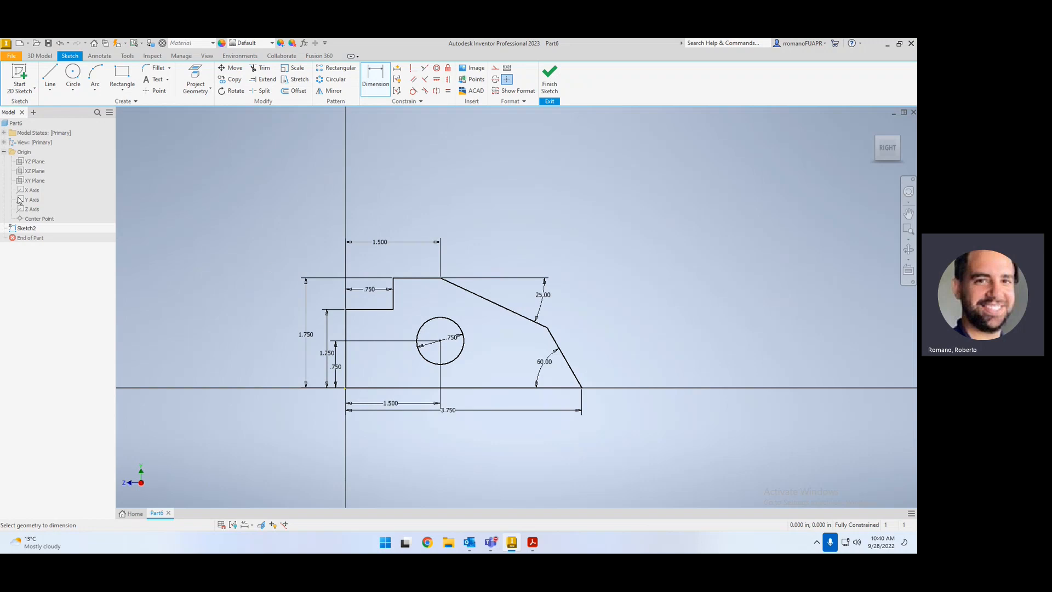
{"action": "left_click", "coordinate": [38, 56]}
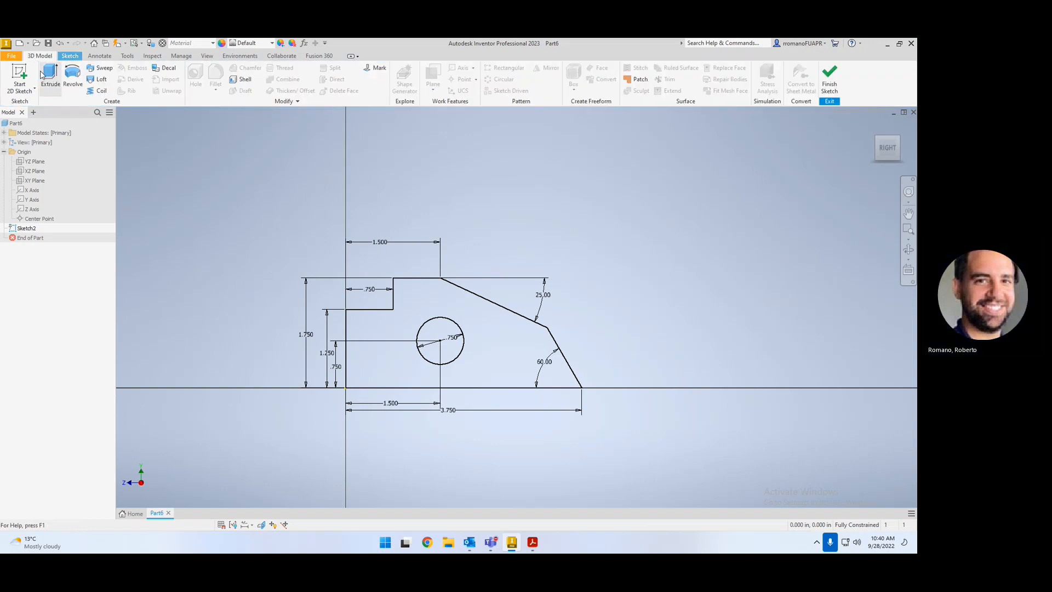
{"action": "left_click", "coordinate": [69, 55]}
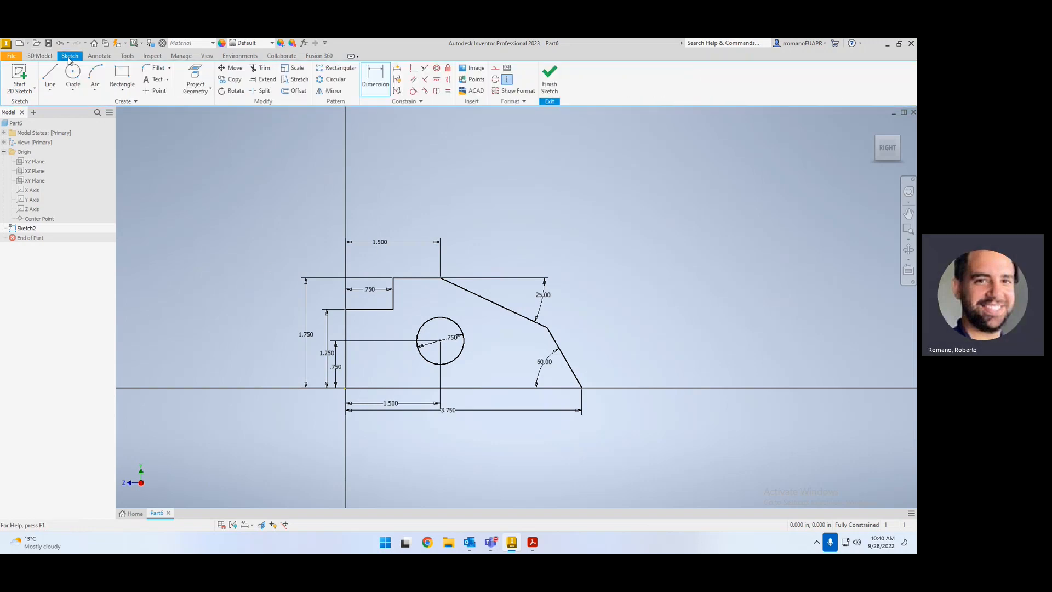
{"action": "left_click", "coordinate": [39, 56]}
{"action": "left_click", "coordinate": [65, 56]}
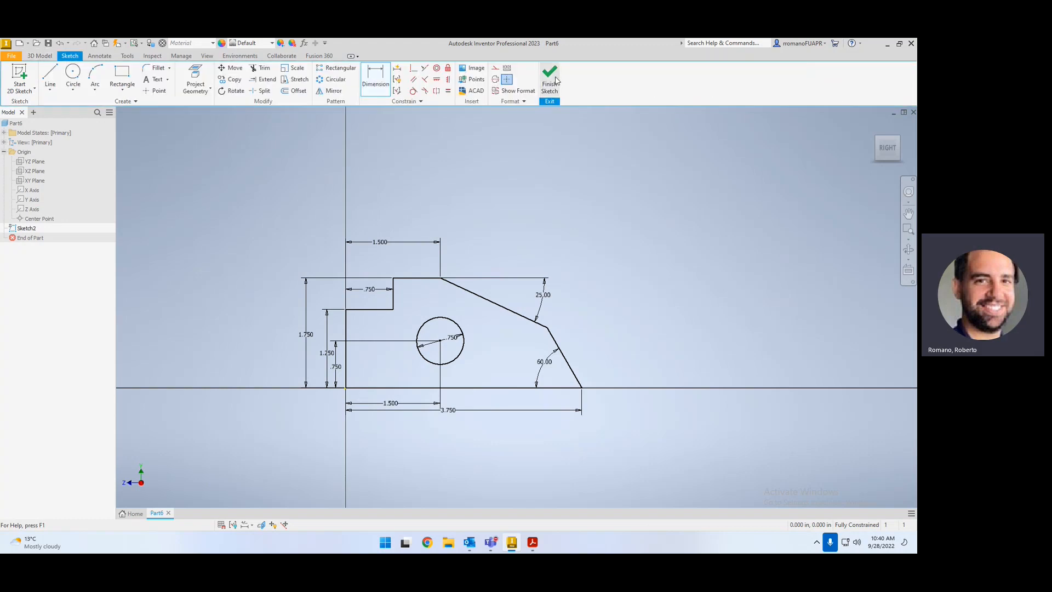
Step: Finish the sketch and extrude the side wall profile 0.25 in in the flipped direction, checking the exercise 1.pdf drawing
{"action": "left_click", "coordinate": [555, 80]}
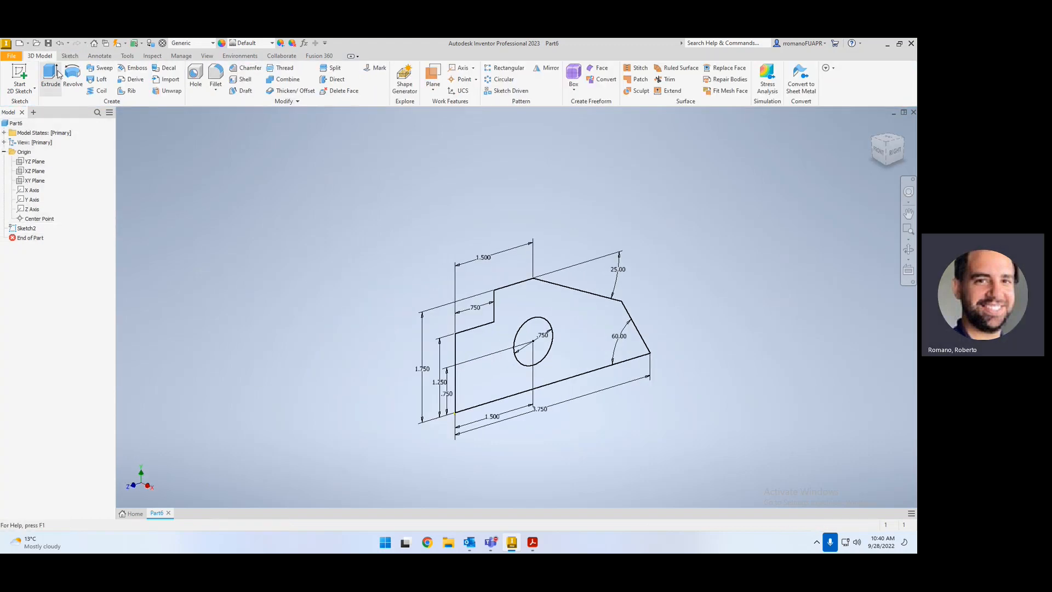
{"action": "left_click", "coordinate": [55, 76]}
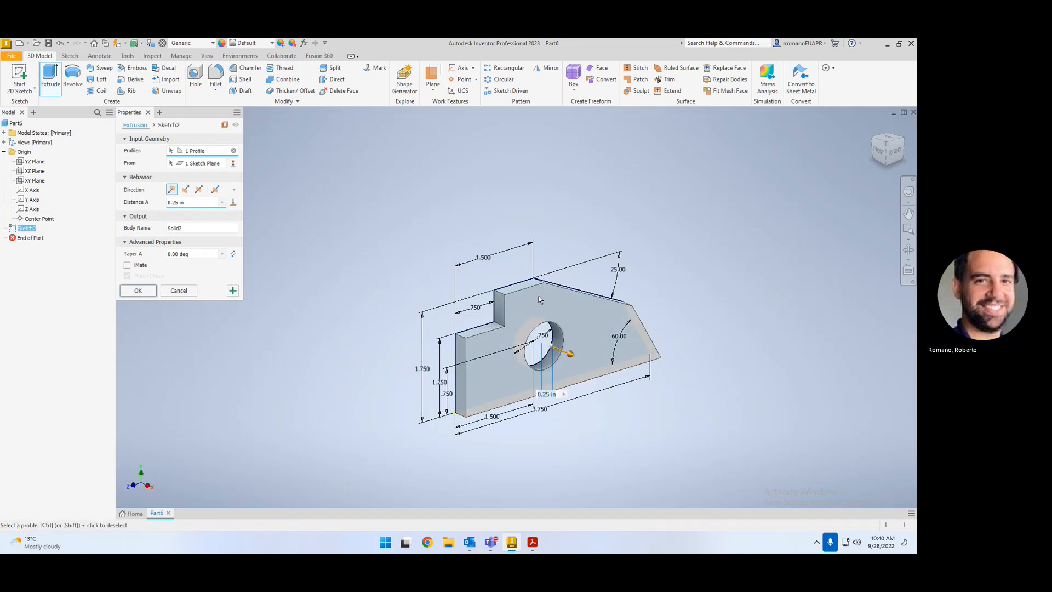
{"action": "left_click", "coordinate": [185, 190]}
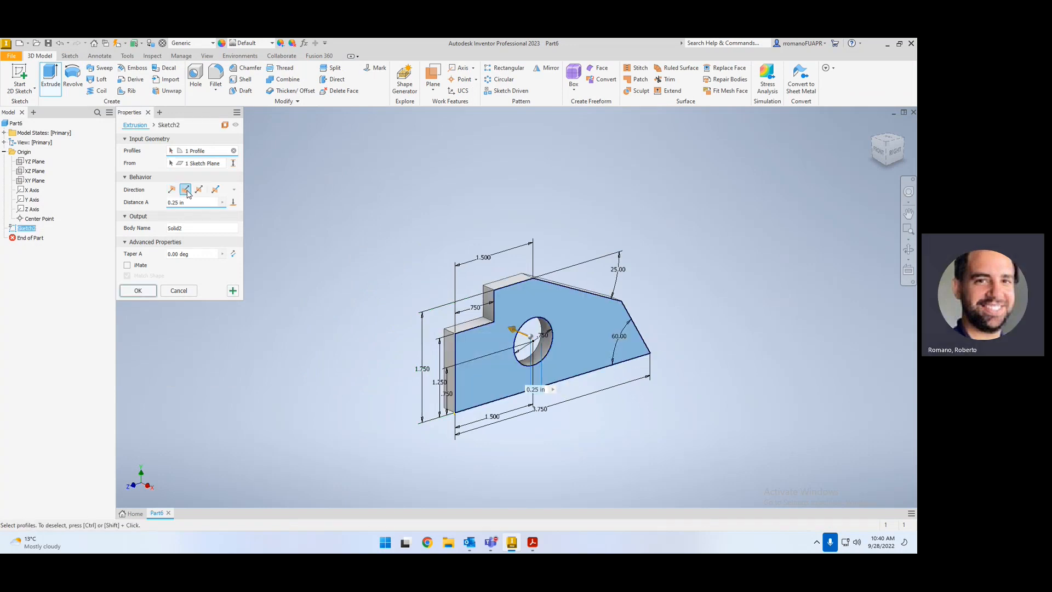
{"action": "middle_click_drag", "start_coordinate": [738, 243], "coordinate": [712, 273]}
{"action": "left_click_drag", "start_coordinate": [1, 230], "coordinate": [545, 187]}
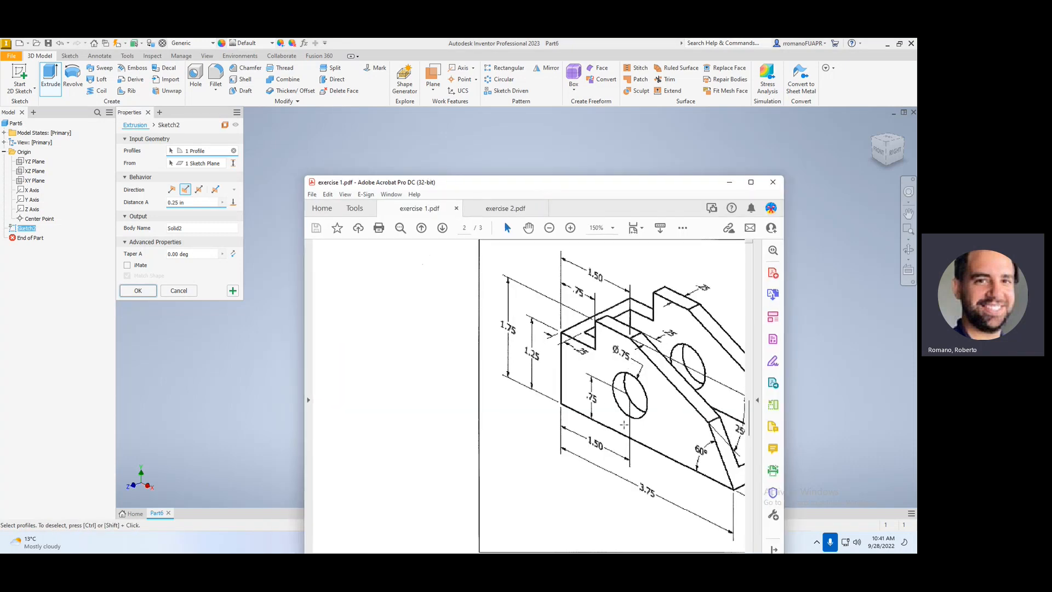
{"action": "left_click_drag", "start_coordinate": [652, 184], "coordinate": [0, 109]}
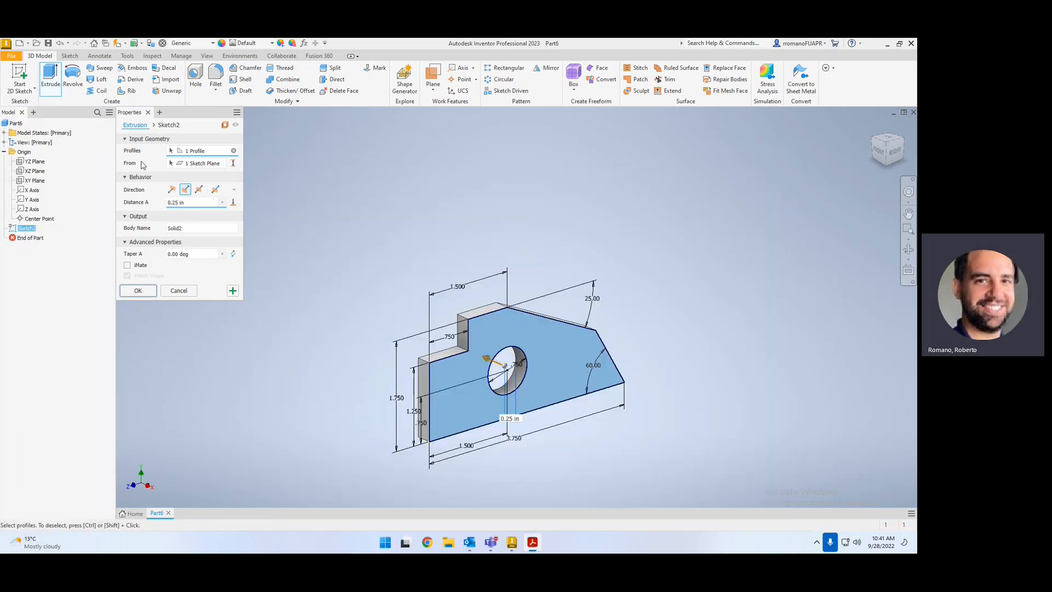
{"action": "left_click", "coordinate": [143, 205]}
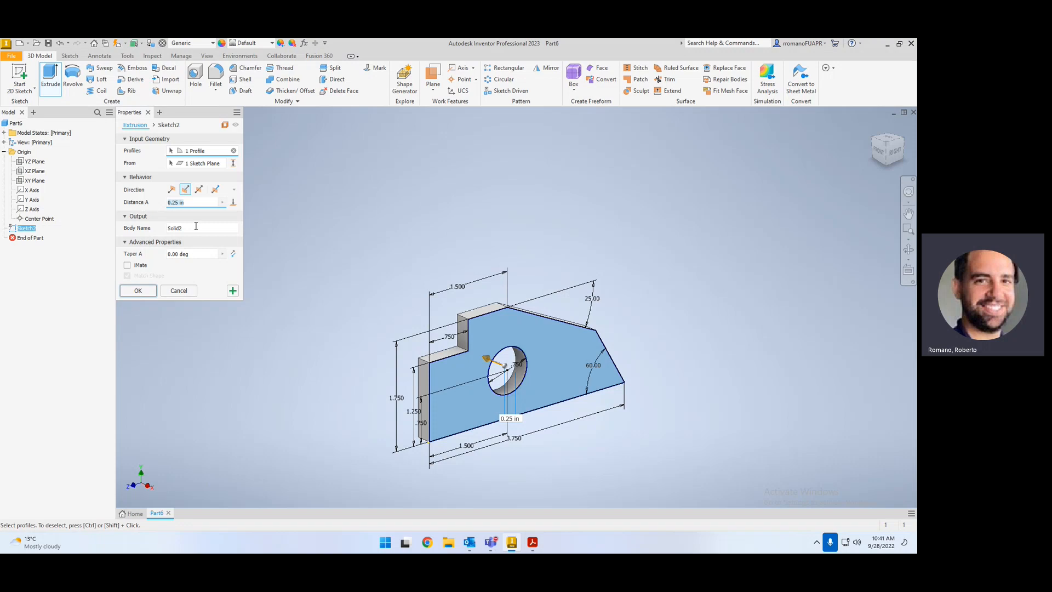
{"action": "left_click", "coordinate": [138, 290]}
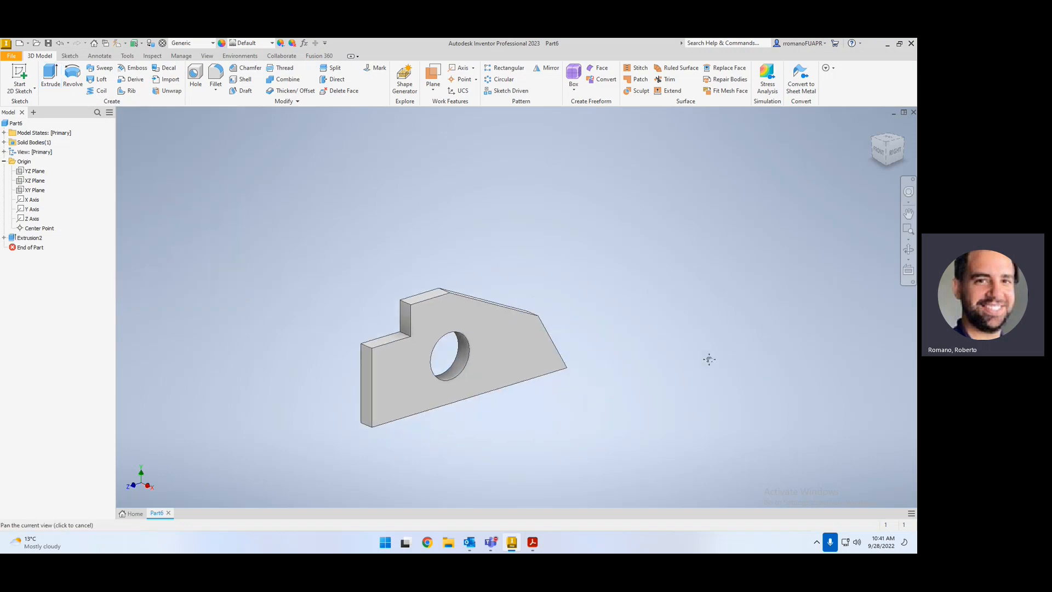
Step: Start a new 2D sketch on the top face of the side wall's lower step
{"action": "mouse_move", "coordinate": [471, 316]}
{"action": "middle_mouse_down", "text": "shift"}
{"action": "mouse_move", "coordinate": [530, 336]}
{"action": "mouse_move", "coordinate": [507, 295]}
{"action": "mouse_move", "coordinate": [472, 291]}
{"action": "mouse_move", "coordinate": [494, 315]}
{"action": "middle_mouse_up", "text": "shift"}
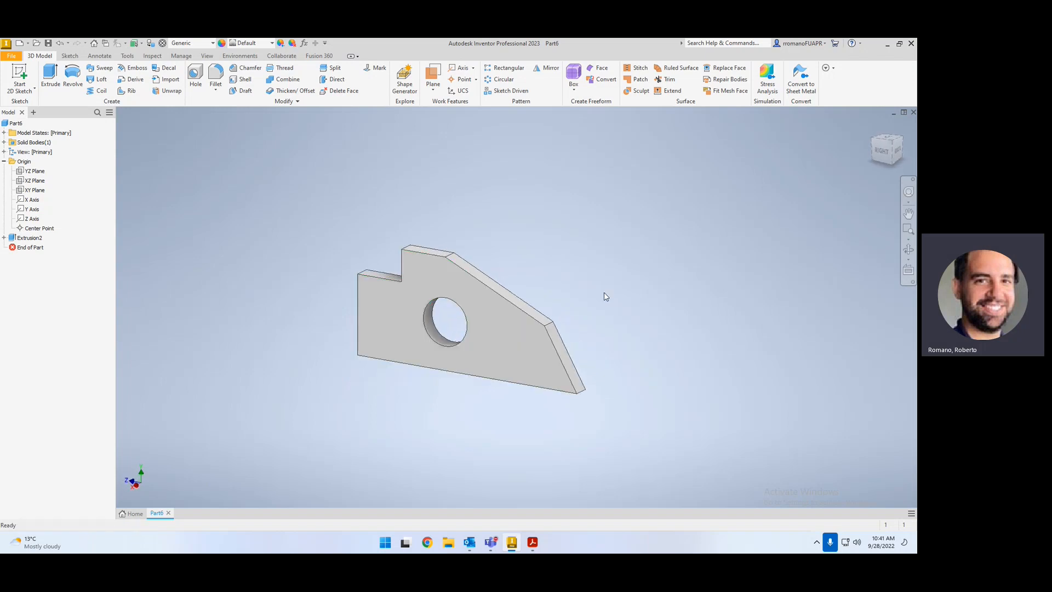
{"action": "scroll", "coordinate": [605, 293], "scroll_direction": "down", "scroll_amount": 5}
{"action": "scroll", "coordinate": [613, 292], "scroll_direction": "up", "scroll_amount": 5}
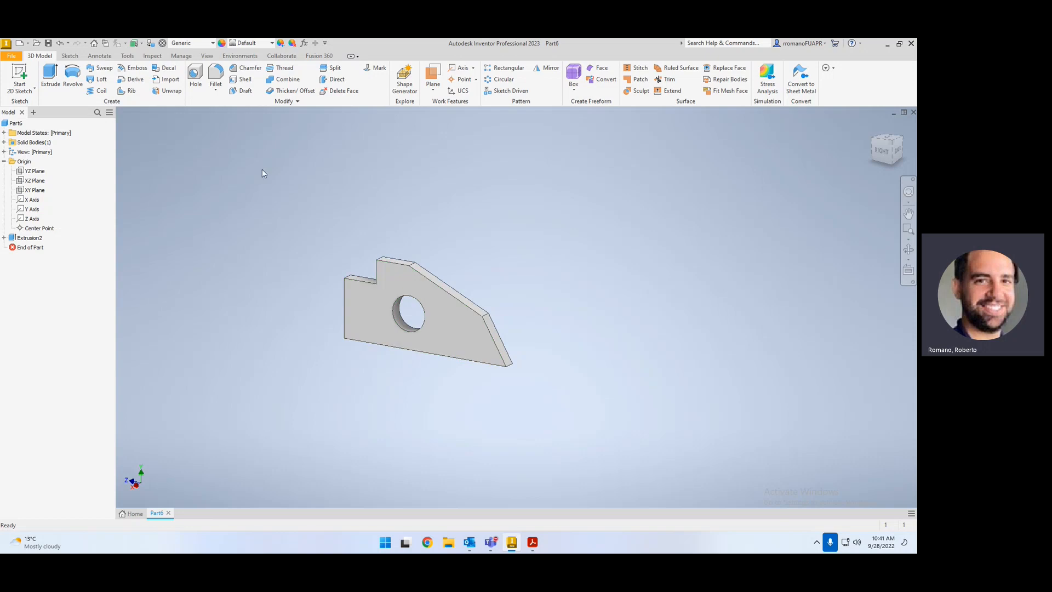
{"action": "left_click", "coordinate": [19, 72]}
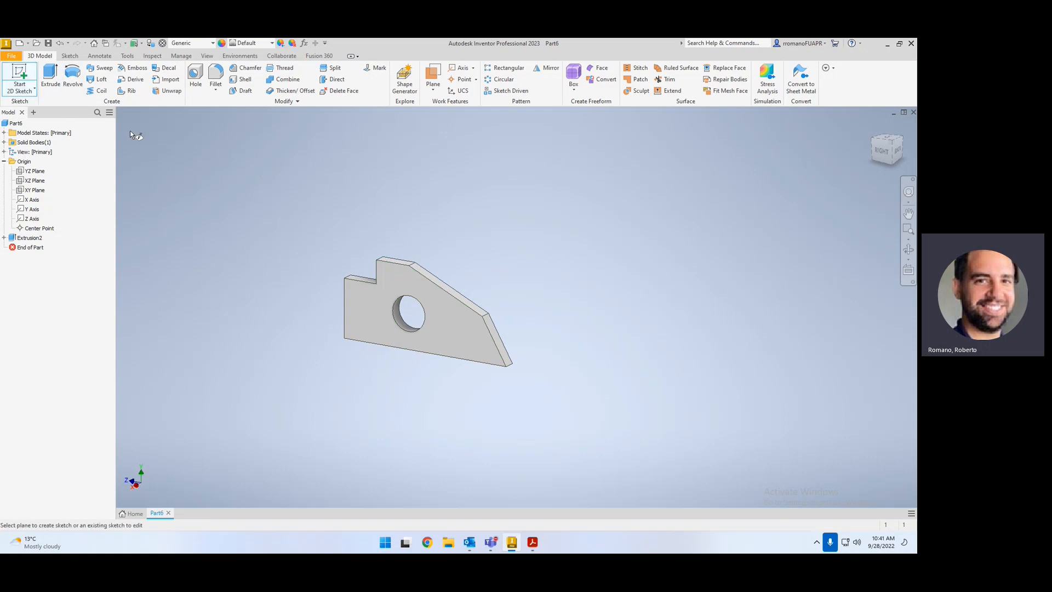
{"action": "left_click", "coordinate": [354, 278]}
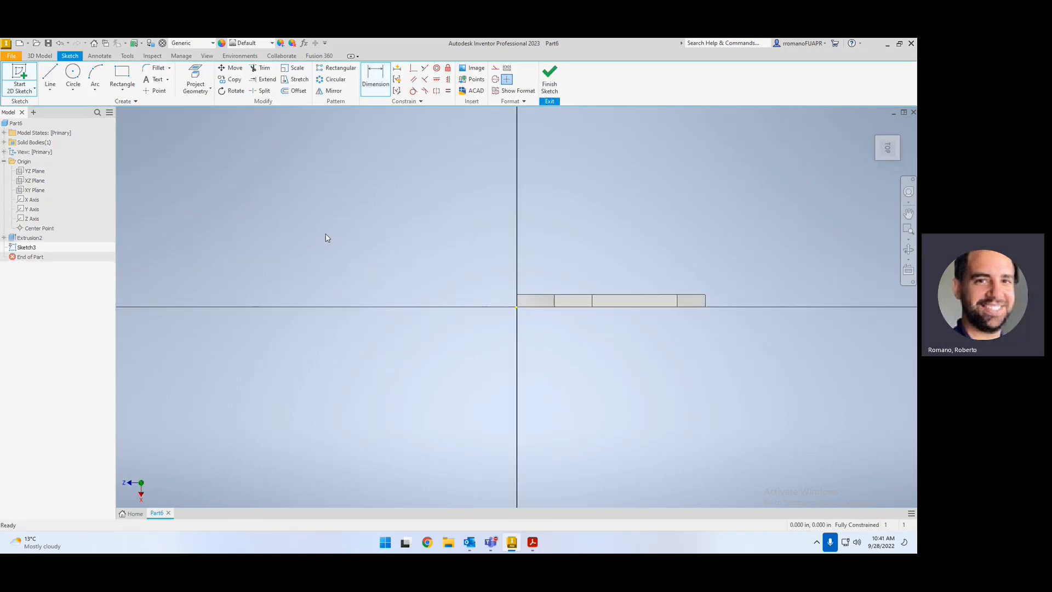
Step: Try to sketch a 1 in line from the outer back corner of the step face and undo it
{"action": "left_click", "coordinate": [51, 78]}
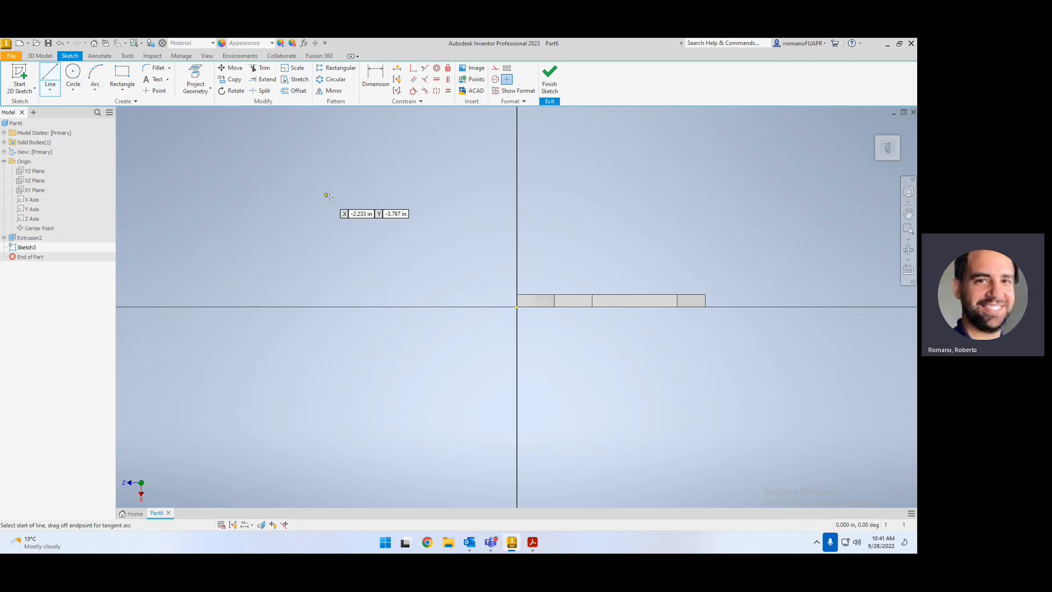
{"action": "left_click", "coordinate": [517, 294]}
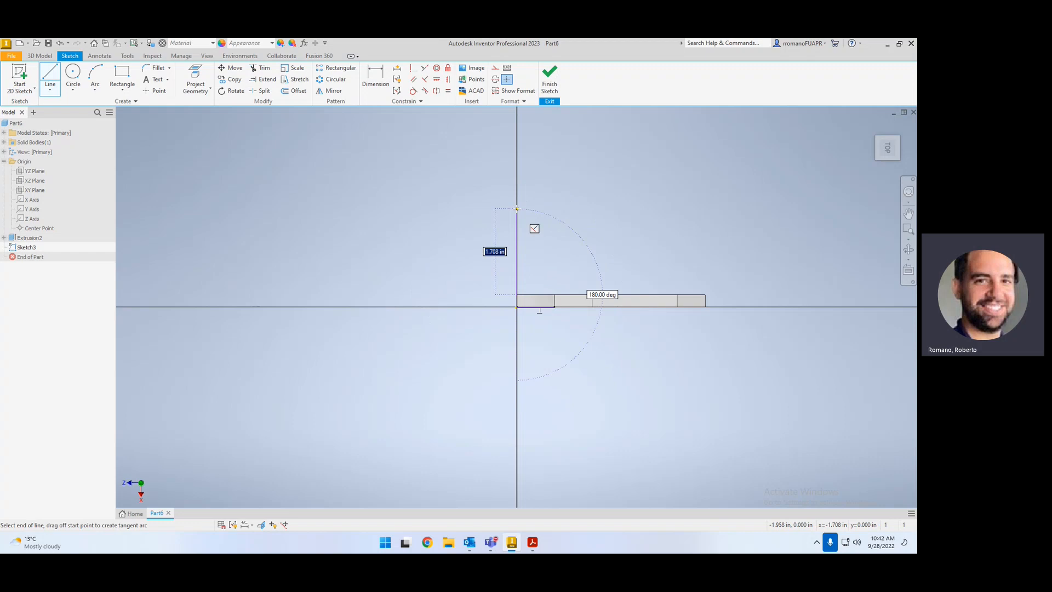
{"action": "type", "text": "1"}
{"action": "key", "text": "Return"}
{"action": "key", "text": "Escape"}
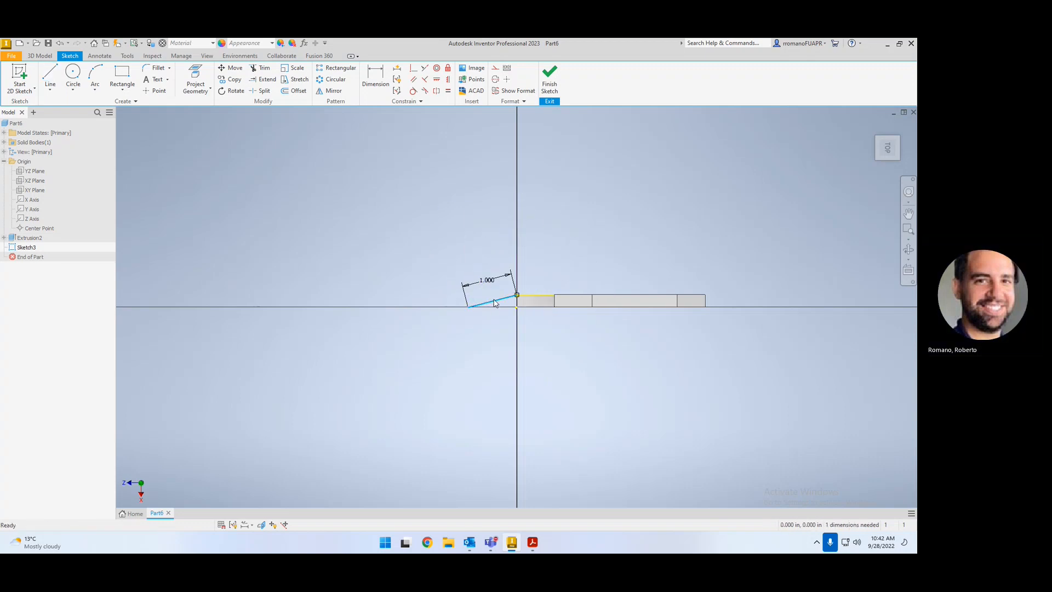
{"action": "key", "text": "ctrl+z"}
Step: Sketch a rectangle 0.25 in wide and 1 in long from the step face's outer back corner, extending away from the side wall
{"action": "left_click", "coordinate": [122, 91]}
{"action": "left_click", "coordinate": [134, 111]}
{"action": "left_click", "coordinate": [516, 295]}
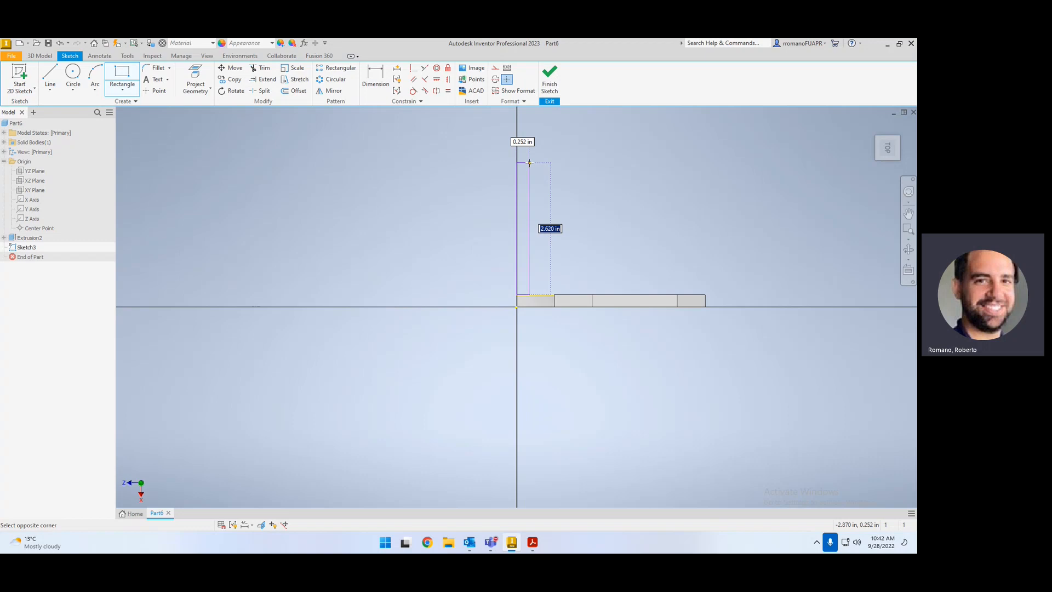
{"action": "key", "text": "Tab"}
{"action": "type", "text": "1"}
{"action": "key", "text": "Tab"}
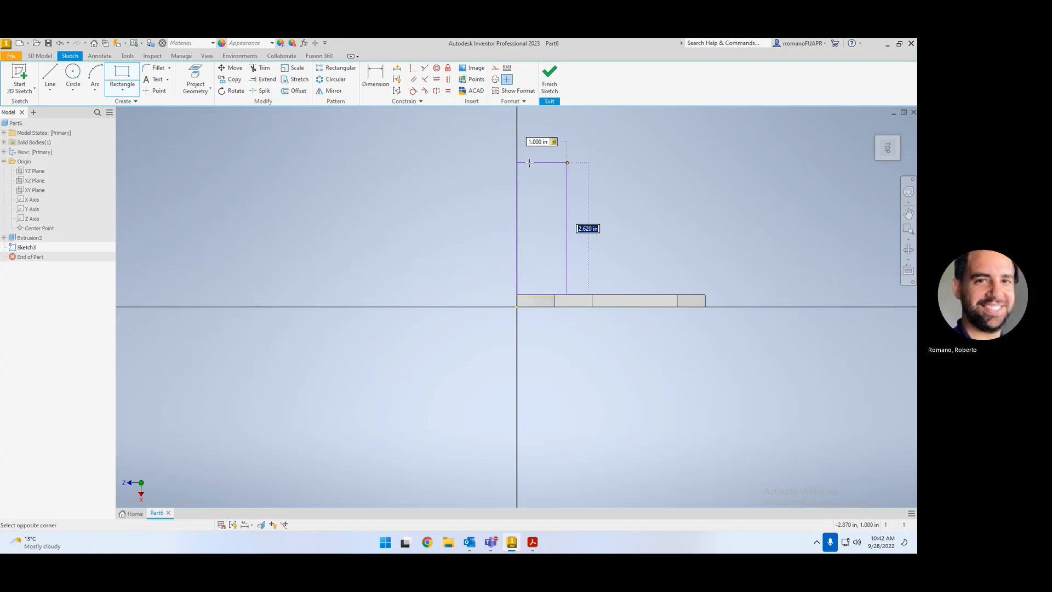
{"action": "key", "text": "Tab"}
{"action": "type", "text": "."}
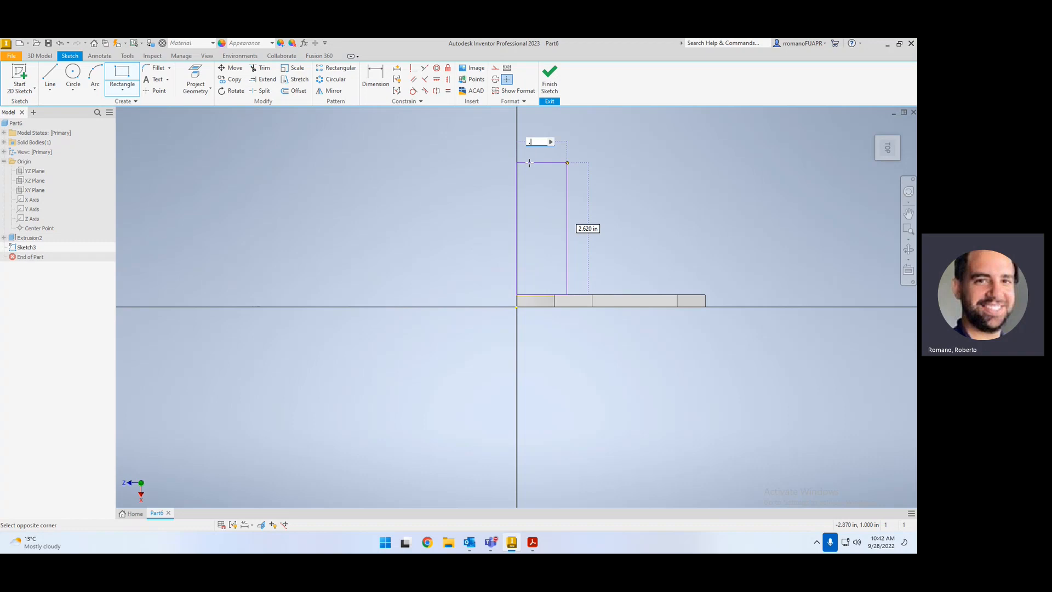
{"action": "type", "text": "25"}
{"action": "key", "text": "Tab"}
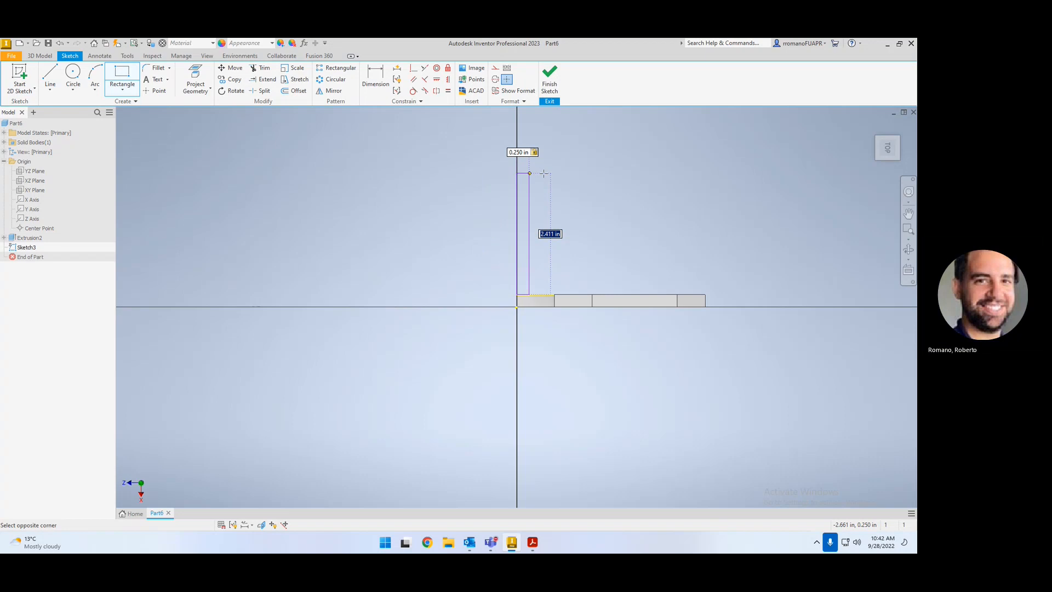
{"action": "type", "text": "1"}
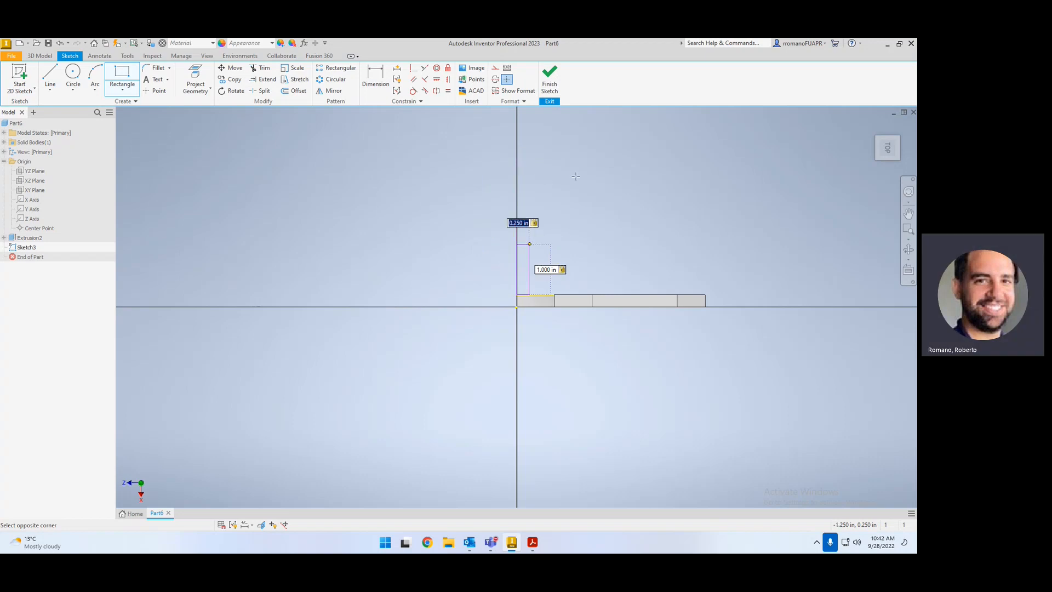
{"action": "scroll", "coordinate": [573, 287], "scroll_direction": "up", "scroll_amount": 4}
{"action": "scroll", "coordinate": [554, 271], "scroll_direction": "down", "scroll_amount": 2}
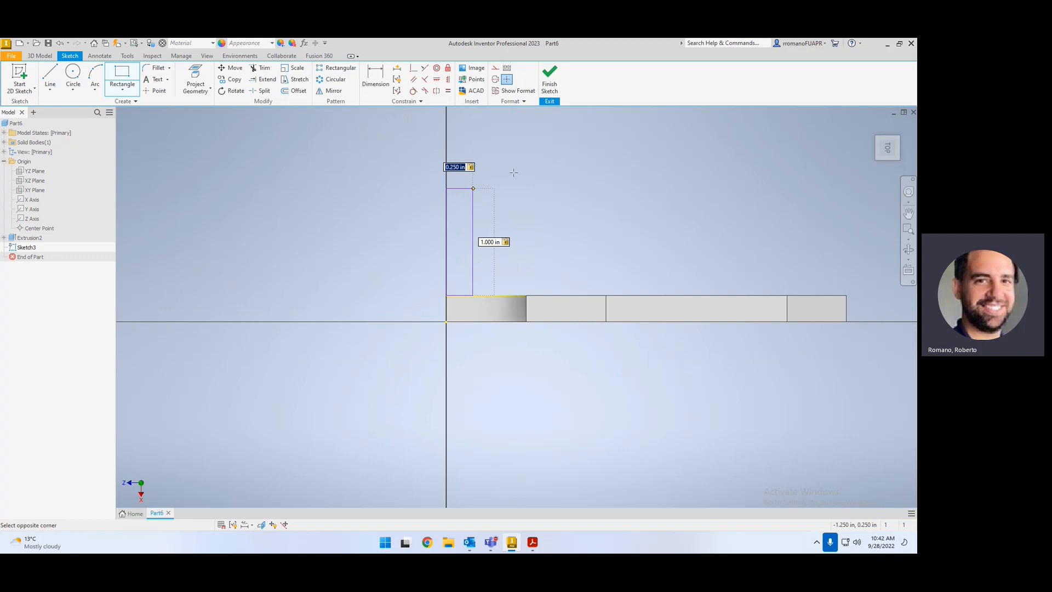
{"action": "key", "text": "Return"}
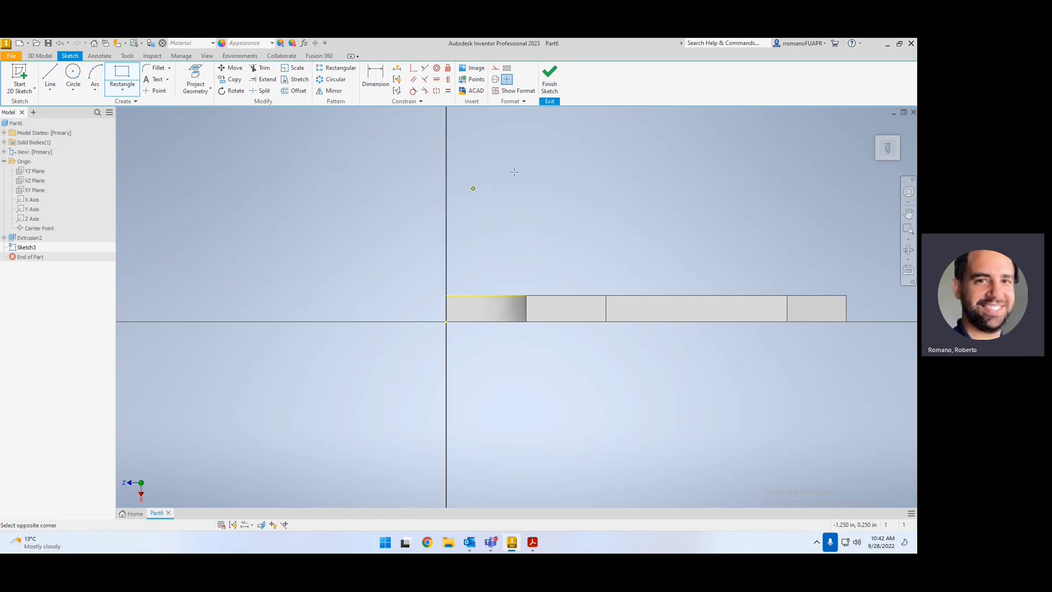
{"action": "key", "text": "Escape"}
Step: Extrude the rectangle in the flipped direction up to the side wall's bottom face, joining it to the wall
{"action": "key", "text": "F6"}
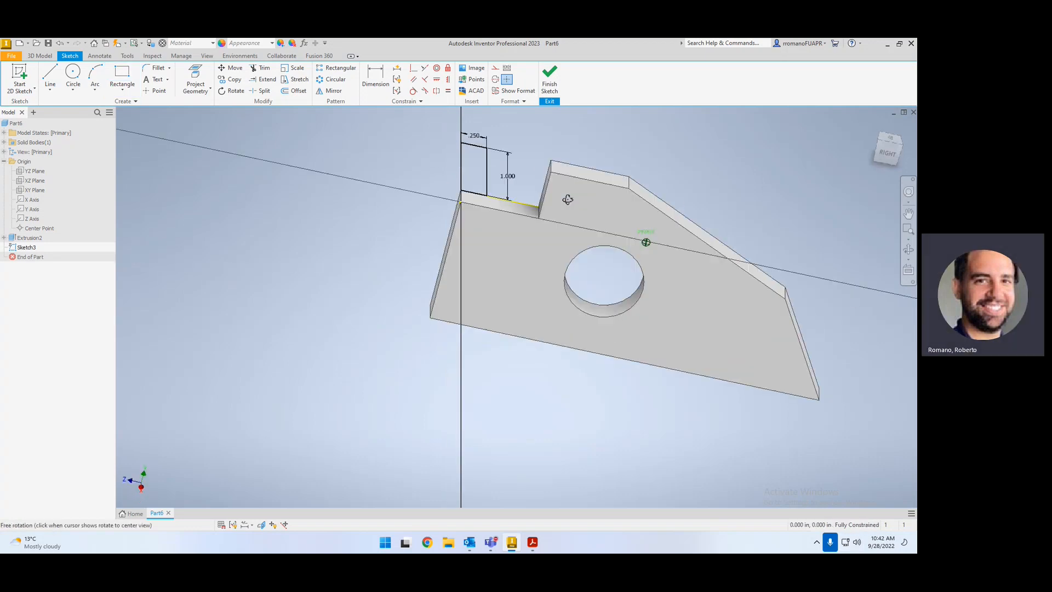
{"action": "left_click", "coordinate": [40, 56]}
{"action": "left_click", "coordinate": [50, 77]}
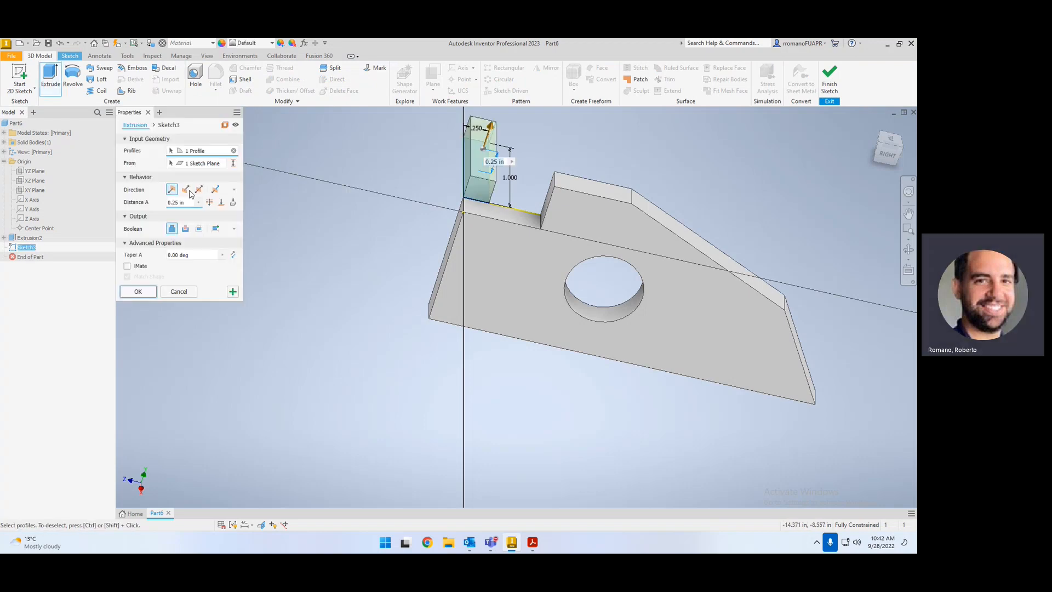
{"action": "left_click", "coordinate": [185, 189]}
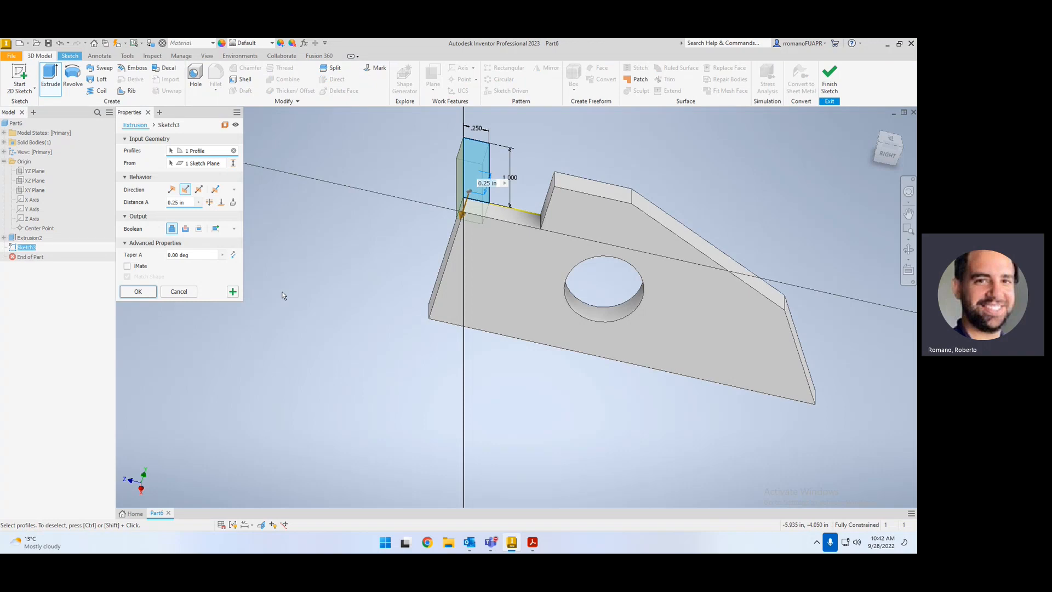
{"action": "type", "text": "1.25"}
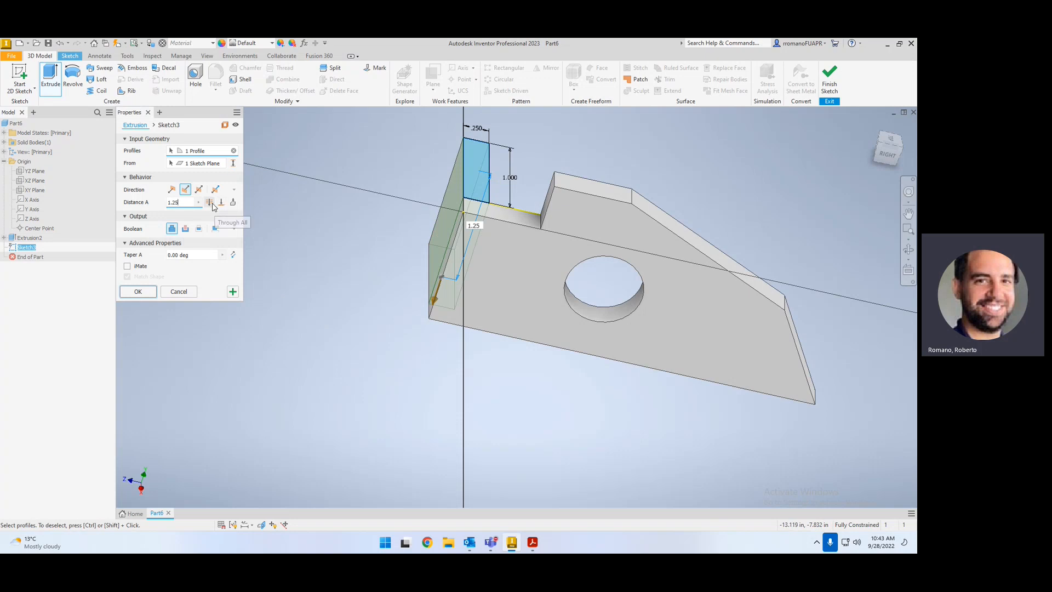
{"action": "left_click", "coordinate": [222, 204]}
{"action": "middle_click_drag", "start_coordinate": [352, 329], "coordinate": [462, 222], "text": "shift"}
{"action": "left_click", "coordinate": [494, 187]}
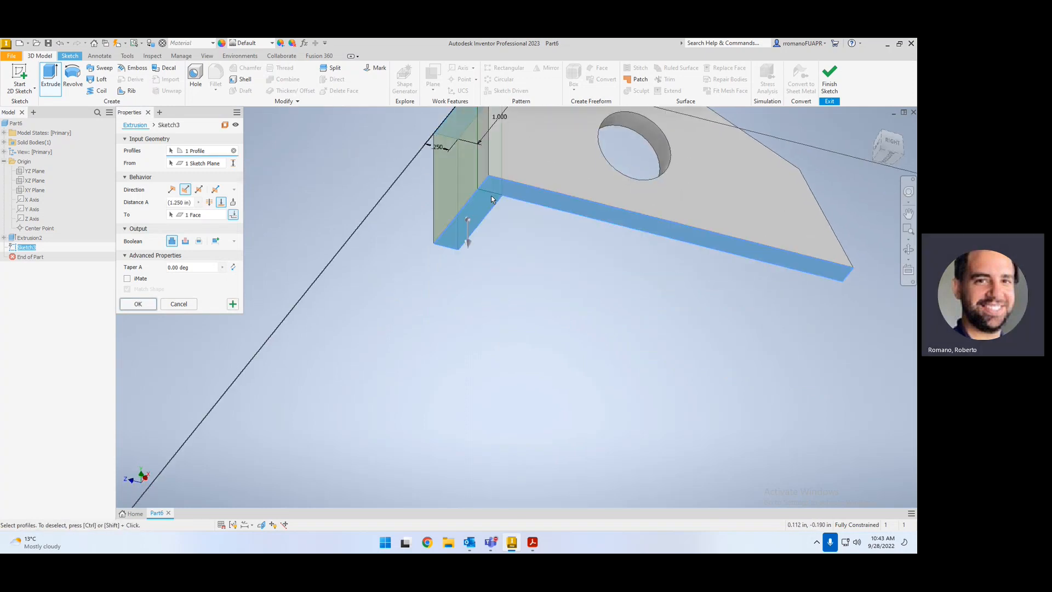
{"action": "middle_click_drag", "start_coordinate": [568, 301], "coordinate": [555, 327], "text": "shift"}
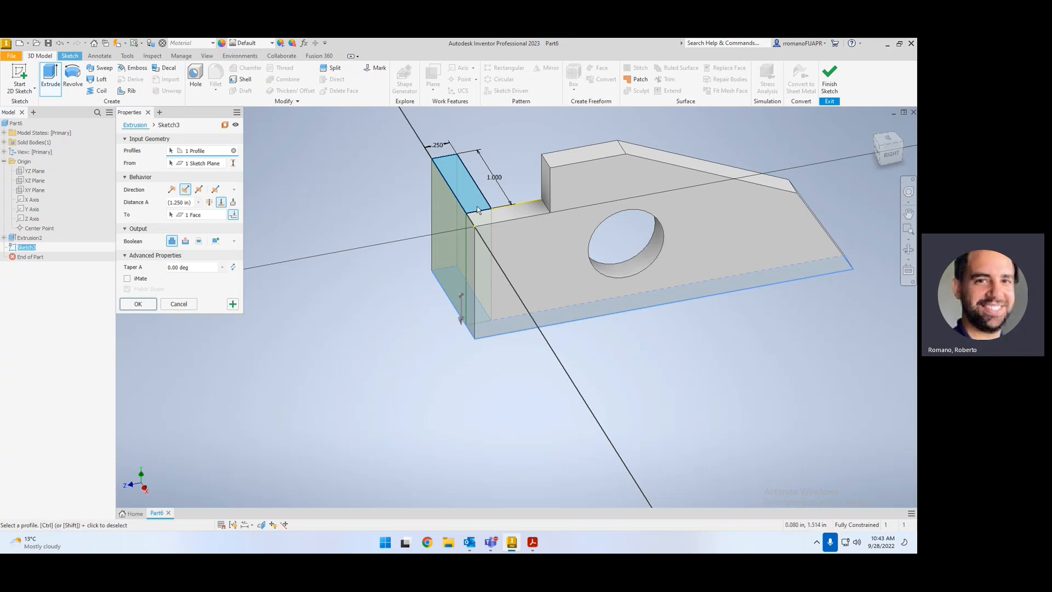
{"action": "left_click", "coordinate": [140, 307]}
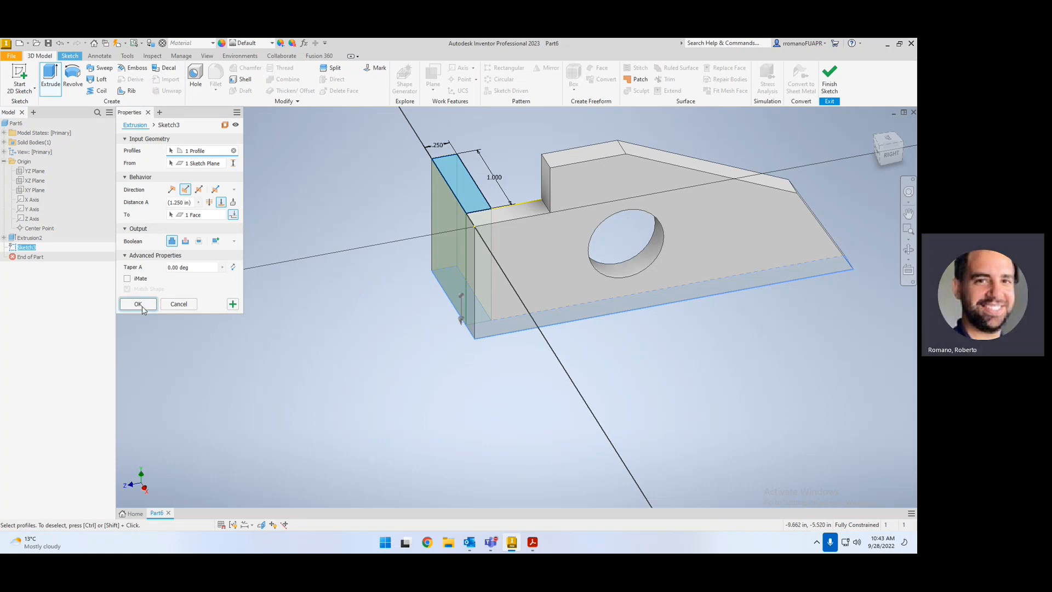
{"action": "middle_click_drag", "start_coordinate": [526, 359], "coordinate": [538, 313], "text": "shift"}
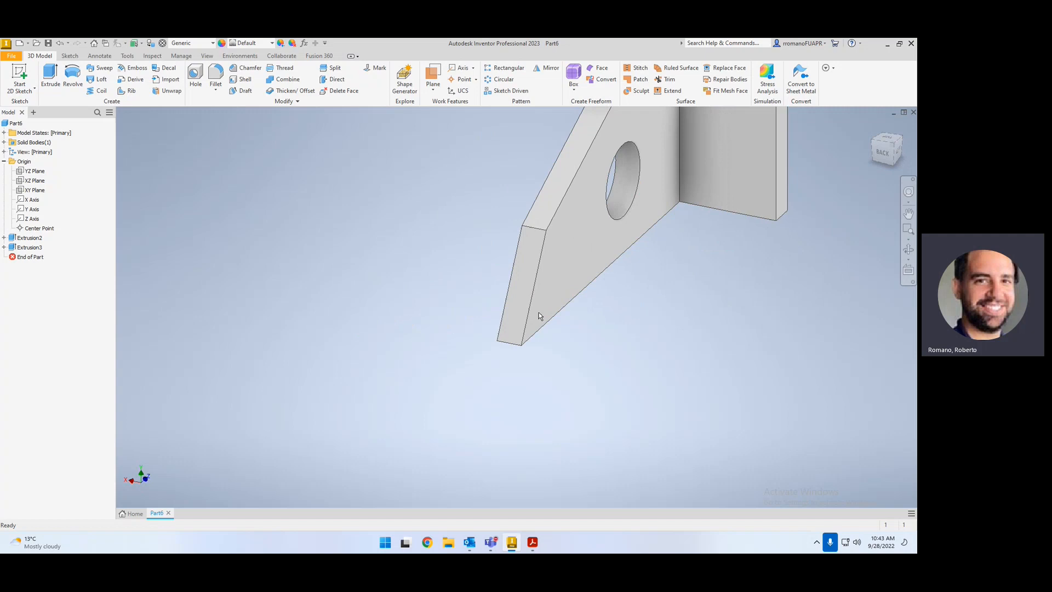
{"action": "scroll", "coordinate": [589, 296], "scroll_direction": "up", "scroll_amount": 2}
{"action": "scroll", "coordinate": [600, 291], "scroll_direction": "down", "scroll_amount": 5}
{"action": "scroll", "coordinate": [642, 249], "scroll_direction": "up", "scroll_amount": 3}
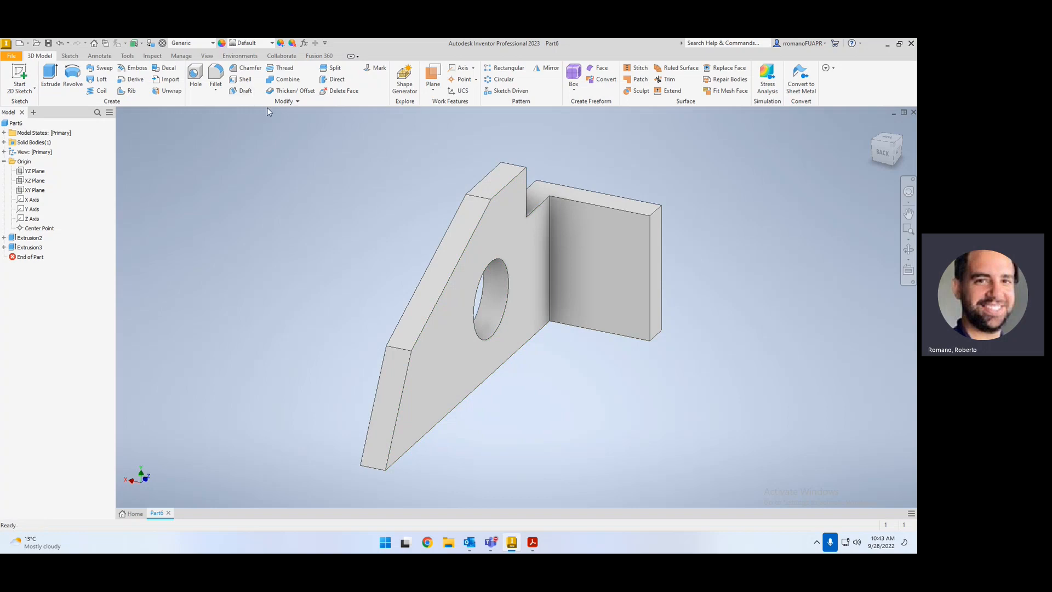
{"action": "left_click", "coordinate": [546, 68]}
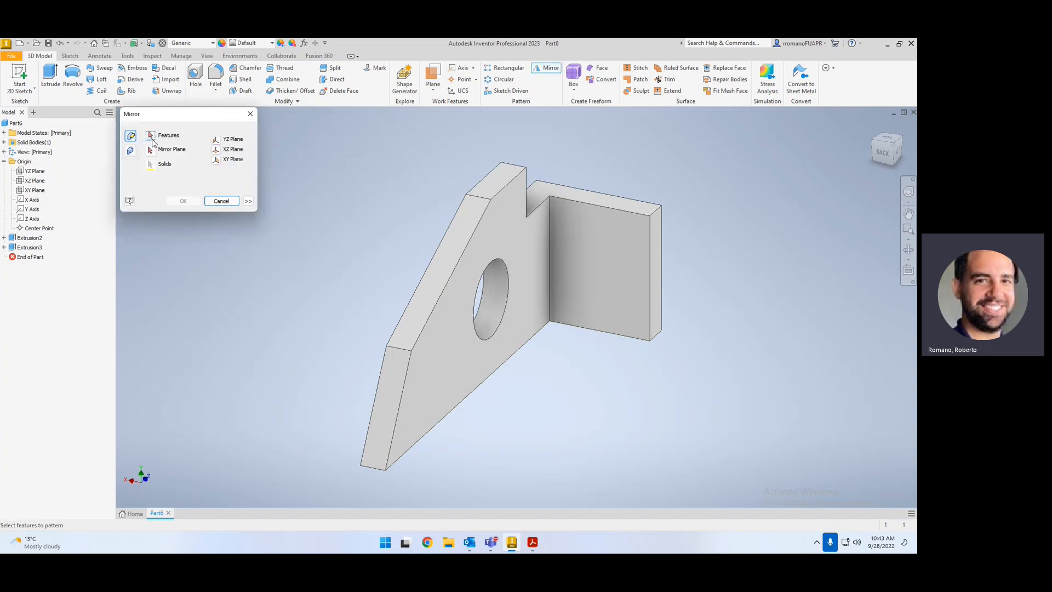
{"action": "left_click", "coordinate": [425, 284]}
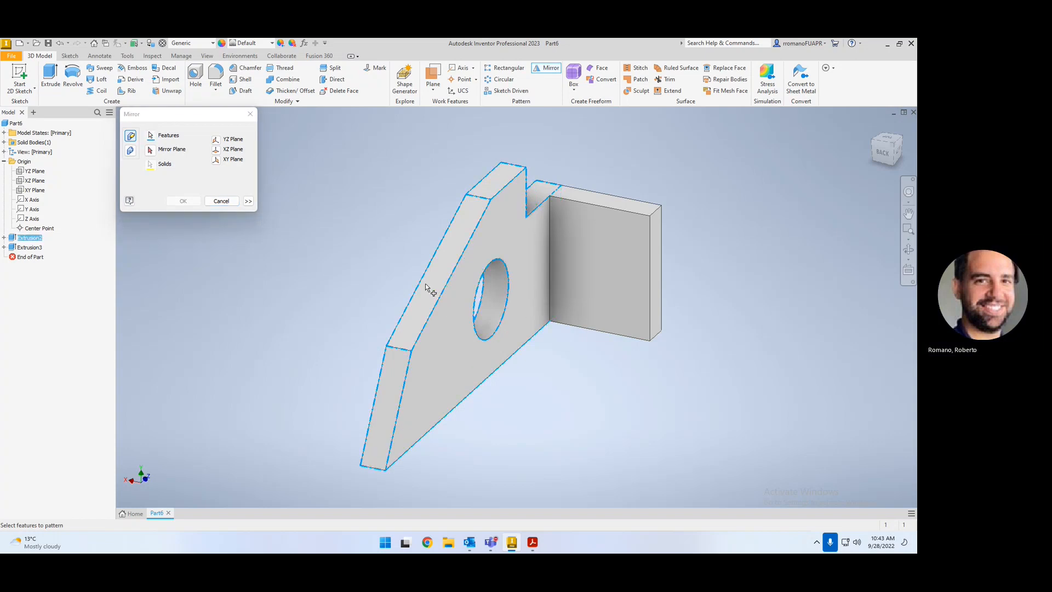
{"action": "left_click", "coordinate": [150, 151]}
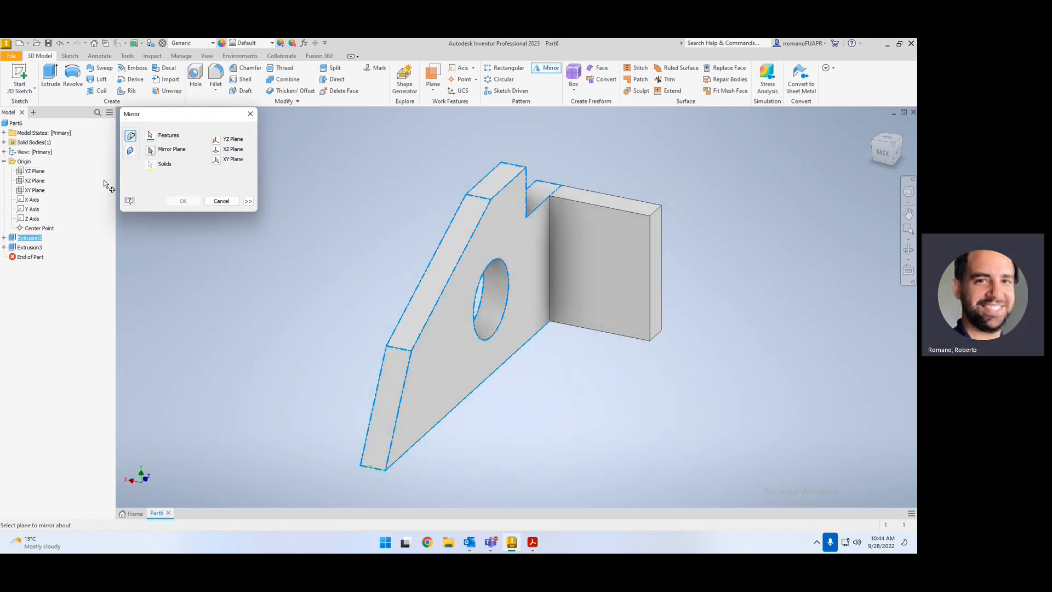
{"action": "left_click", "coordinate": [203, 205]}
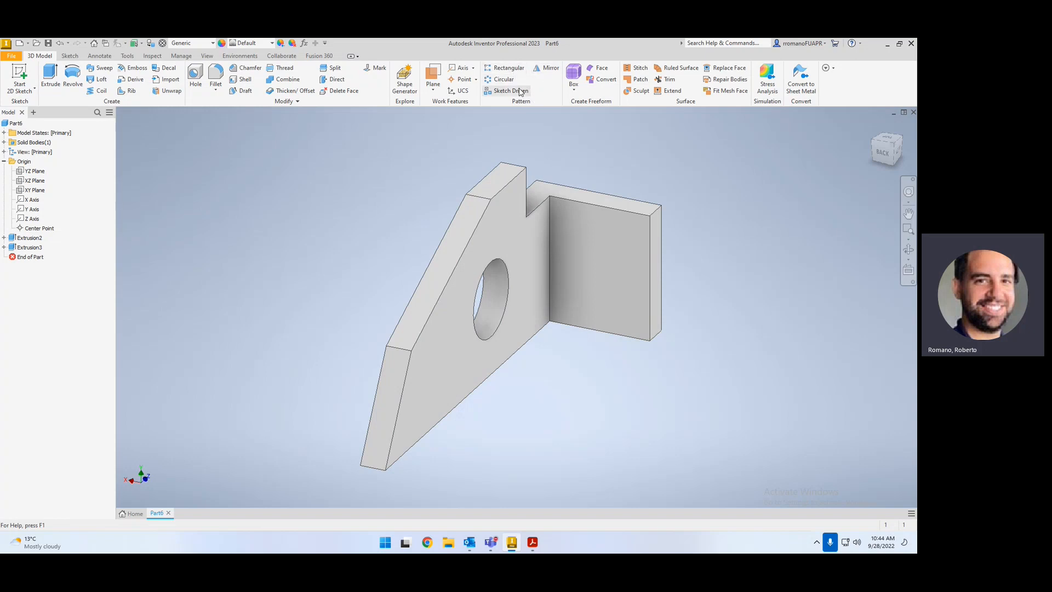
Step: Create a work plane offset 0.5 in from the side wall's inner face, toward the free end of the connecting wall
{"action": "left_click", "coordinate": [434, 86]}
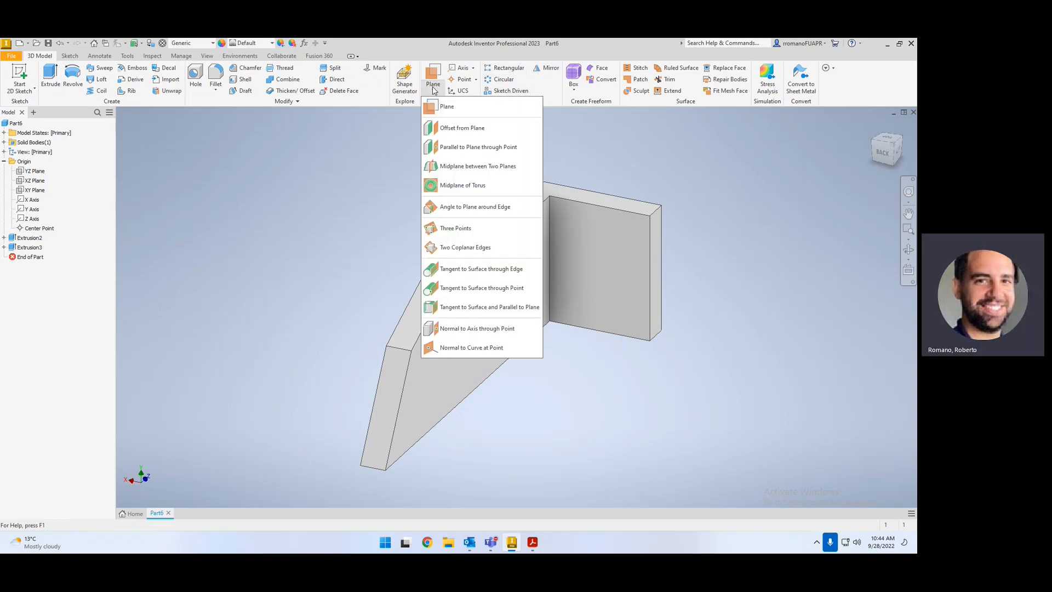
{"action": "left_click", "coordinate": [514, 128]}
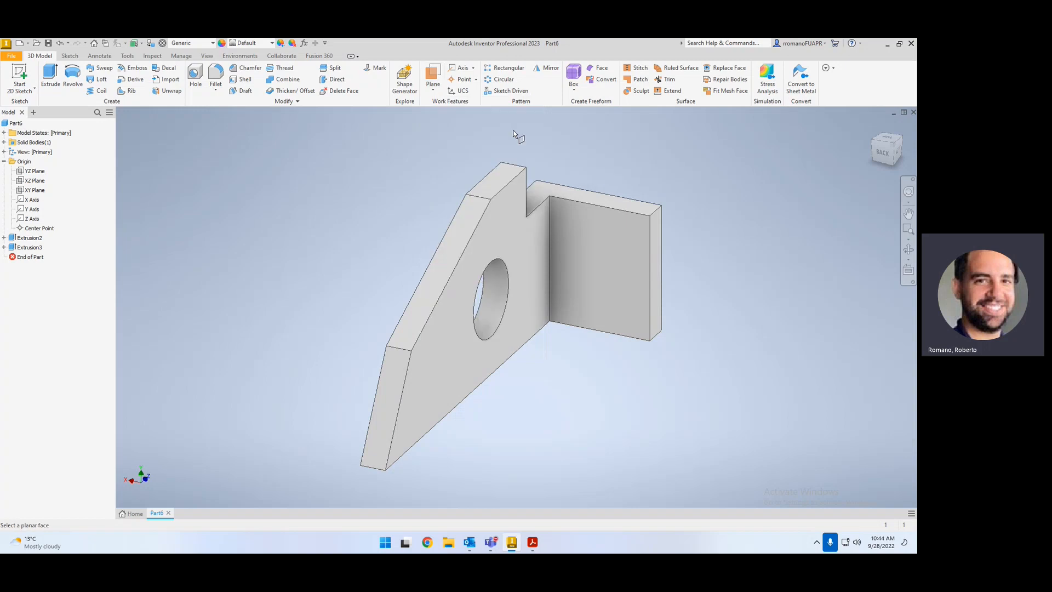
{"action": "left_click", "coordinate": [512, 232]}
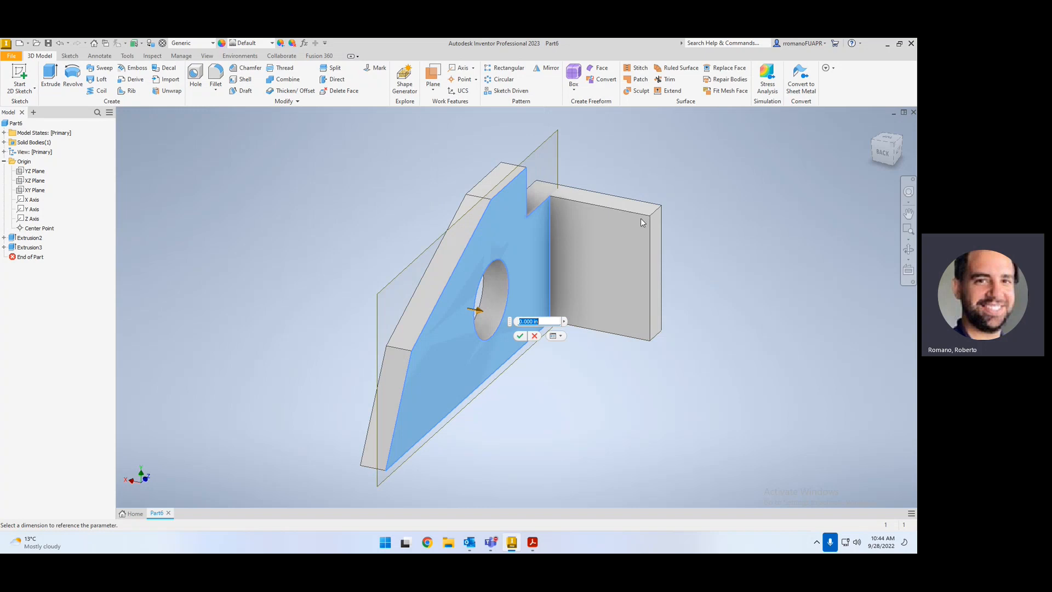
{"action": "type", "text": ".5"}
{"action": "key", "text": "Return"}
{"action": "mouse_move", "coordinate": [509, 382]}
{"action": "middle_mouse_down", "text": "shift"}
{"action": "mouse_move", "coordinate": [551, 369]}
{"action": "mouse_move", "coordinate": [542, 357]}
{"action": "mouse_move", "coordinate": [537, 381]}
{"action": "middle_mouse_up", "text": "shift"}
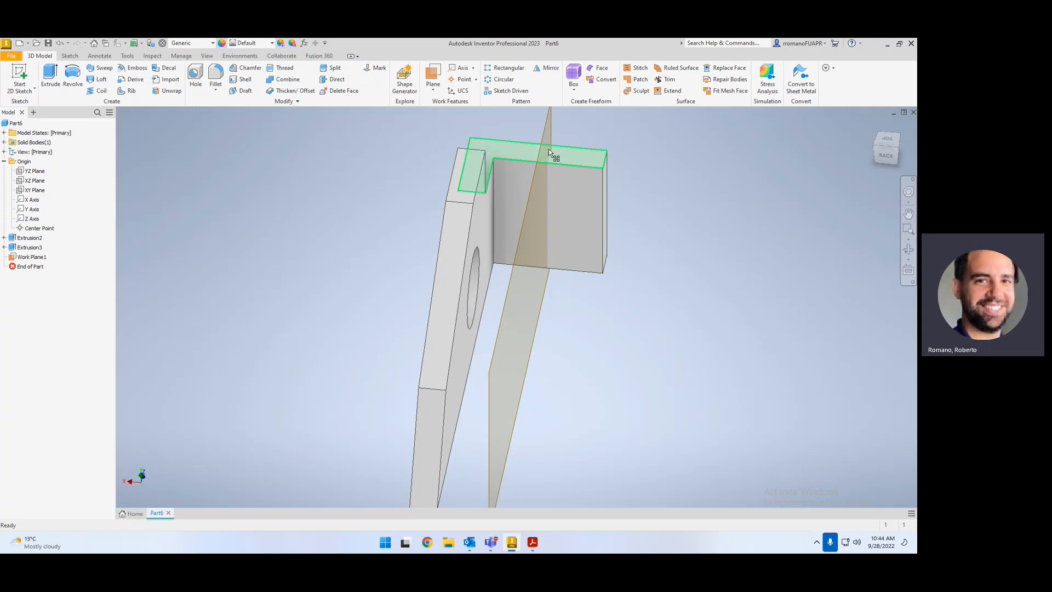
{"action": "middle_click_drag", "start_coordinate": [582, 327], "coordinate": [565, 310], "text": "shift"}
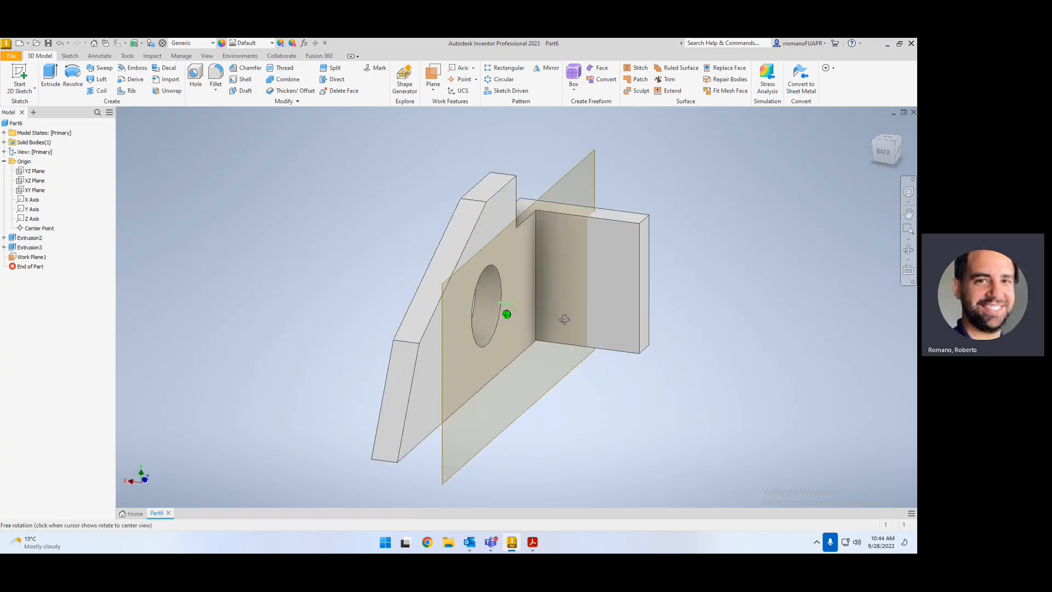
Step: Mirror the side wall extrusion about the offset work plane to form the opposite side wall
{"action": "left_click", "coordinate": [434, 90]}
{"action": "left_click", "coordinate": [466, 130]}
{"action": "left_click", "coordinate": [548, 71]}
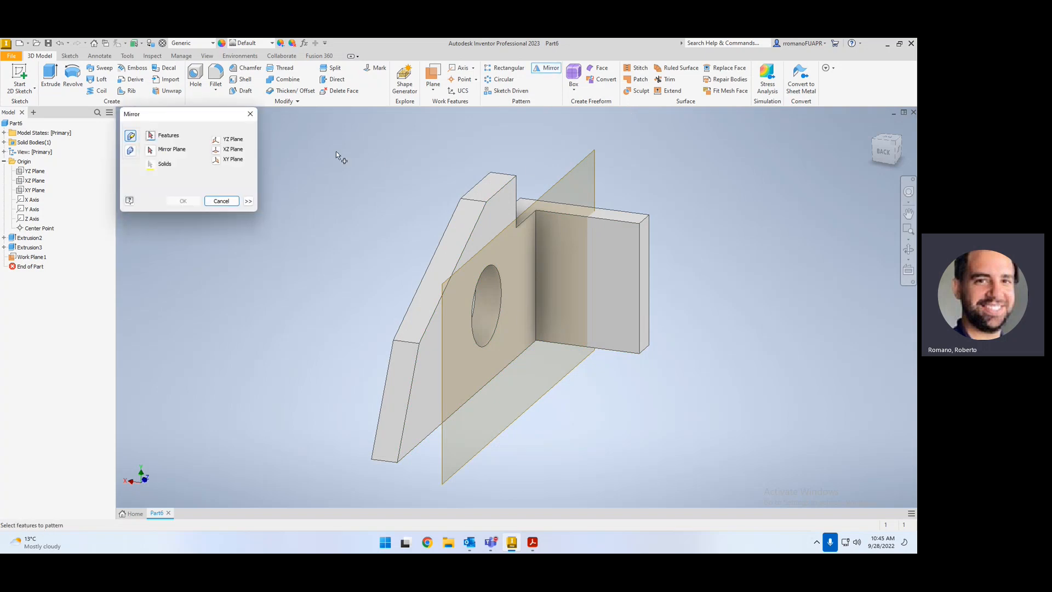
{"action": "left_click", "coordinate": [466, 282]}
{"action": "left_click", "coordinate": [173, 149]}
{"action": "left_click", "coordinate": [569, 176]}
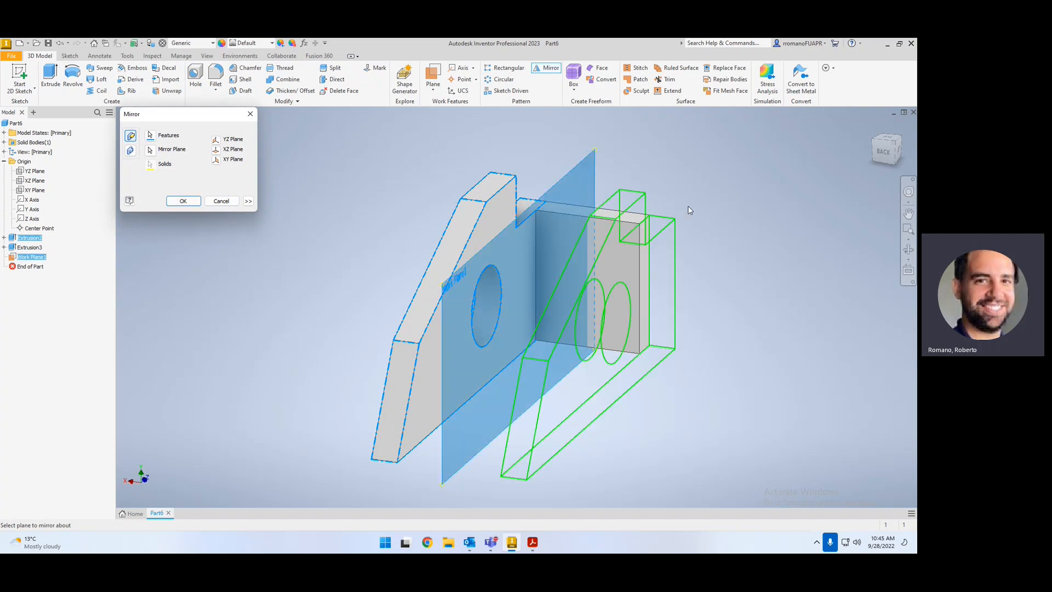
{"action": "left_click", "coordinate": [190, 203]}
{"action": "middle_click_drag", "start_coordinate": [248, 294], "coordinate": [303, 293], "text": "shift"}
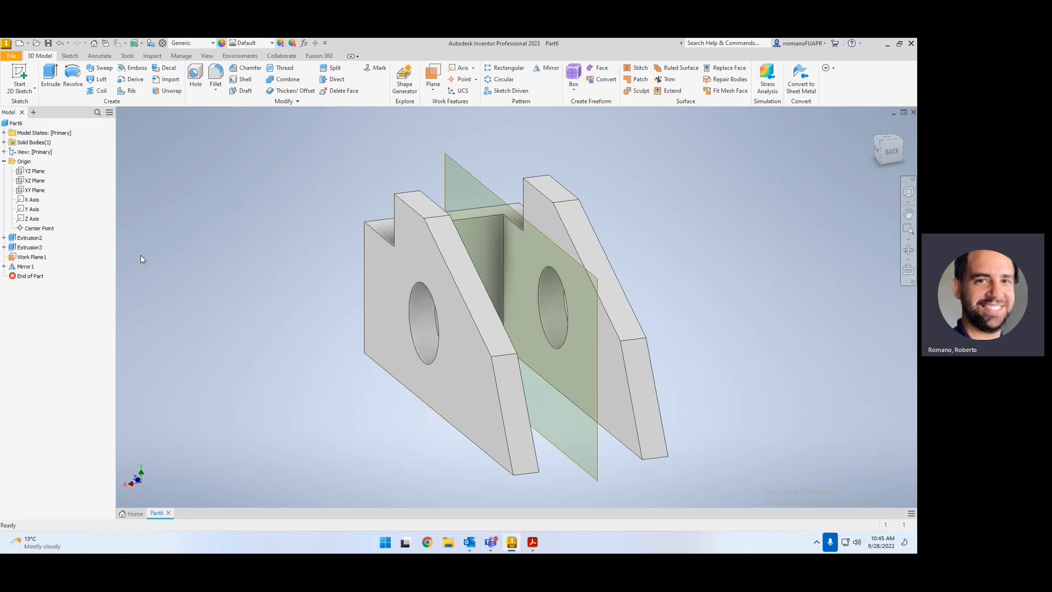
Step: Hide the work plane between the two side walls and inspect the mirrored part from several angles
{"action": "right_click", "coordinate": [32, 256]}
{"action": "left_click", "coordinate": [73, 347]}
{"action": "middle_click_drag", "start_coordinate": [324, 364], "coordinate": [341, 365], "text": "shift"}
{"action": "mouse_move", "coordinate": [546, 453]}
{"action": "middle_mouse_down", "text": "shift"}
{"action": "mouse_move", "coordinate": [596, 446]}
{"action": "mouse_move", "coordinate": [613, 416]}
{"action": "middle_mouse_up", "text": "shift"}
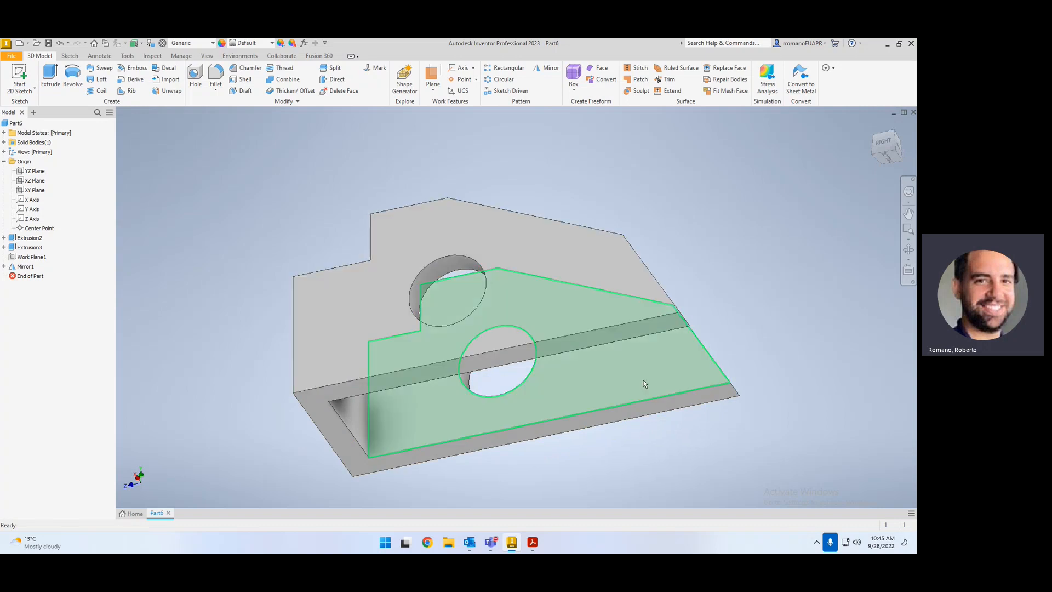
{"action": "mouse_move", "coordinate": [544, 389]}
{"action": "middle_mouse_down", "text": "shift"}
{"action": "mouse_move", "coordinate": [521, 437]}
{"action": "mouse_move", "coordinate": [478, 330]}
{"action": "middle_mouse_up", "text": "shift"}
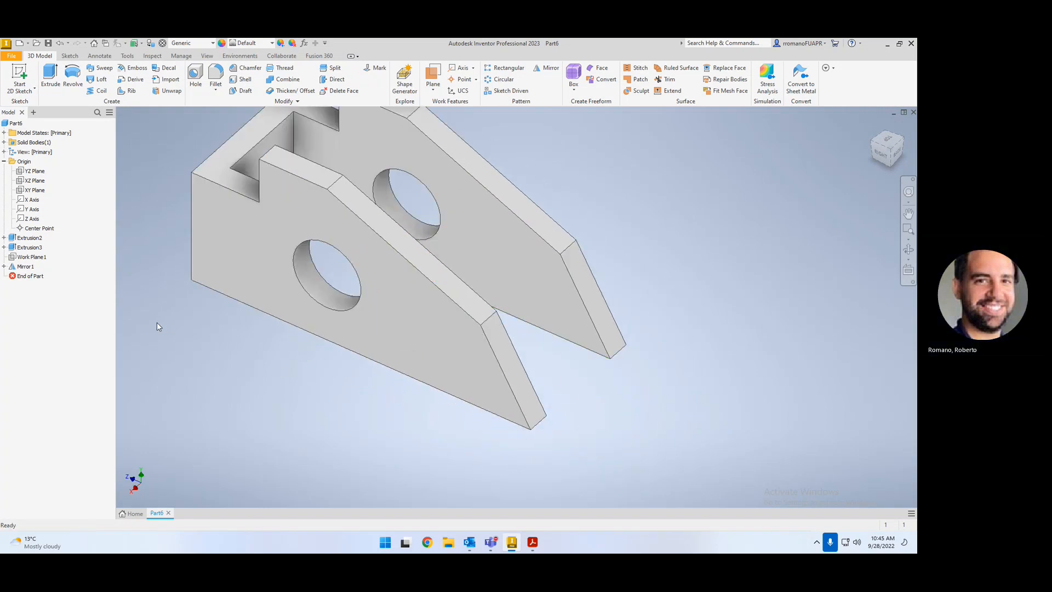
{"action": "middle_click_drag", "start_coordinate": [443, 349], "coordinate": [347, 328], "text": "shift"}
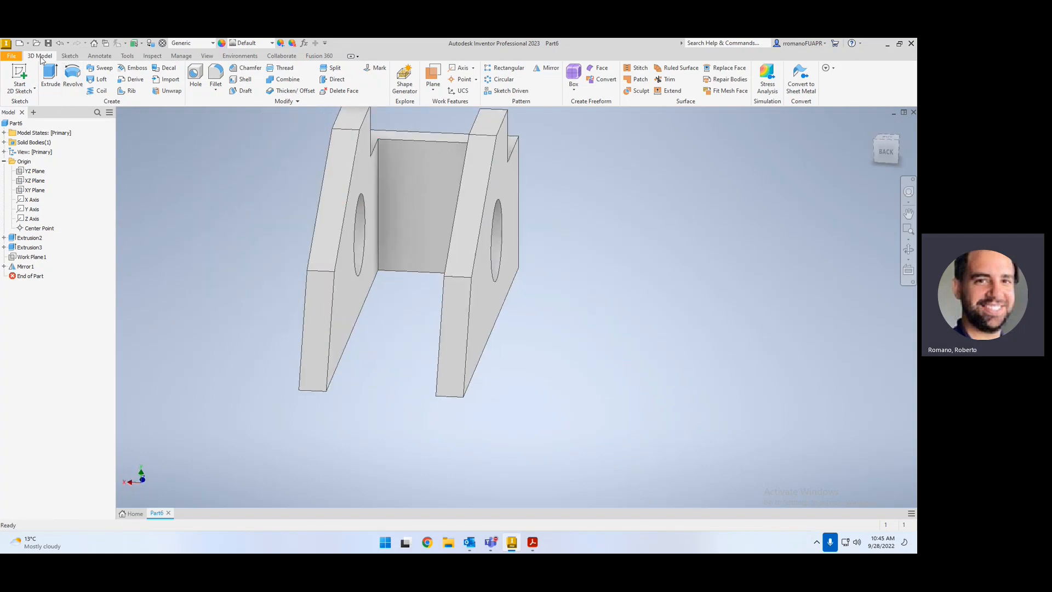
Step: Start a new 2D sketch on the U-shaped bottom face of the part
{"action": "left_click", "coordinate": [70, 56]}
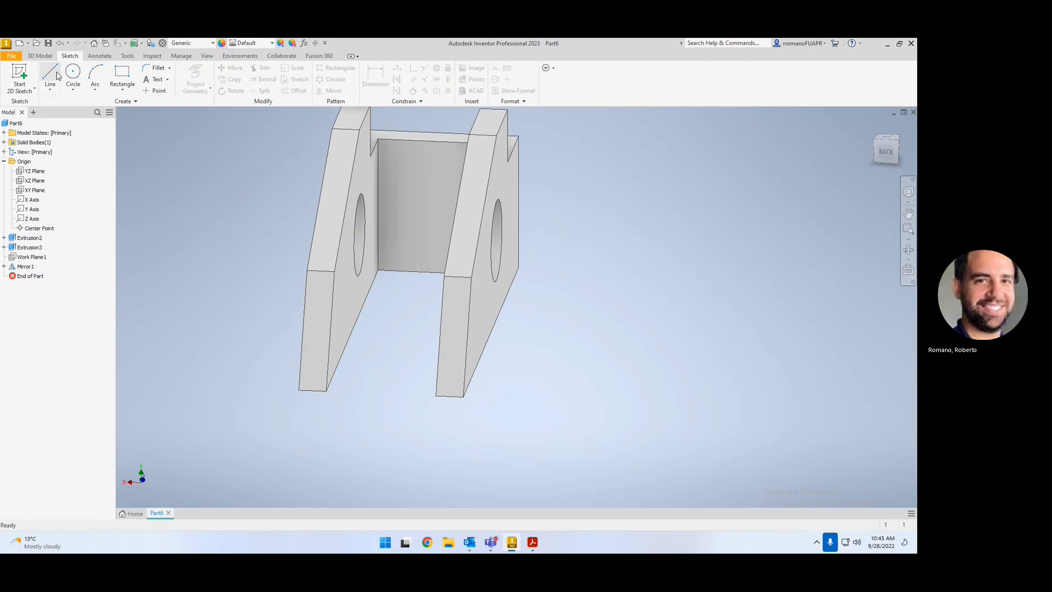
{"action": "middle_click_drag", "start_coordinate": [269, 284], "coordinate": [378, 248], "text": "shift"}
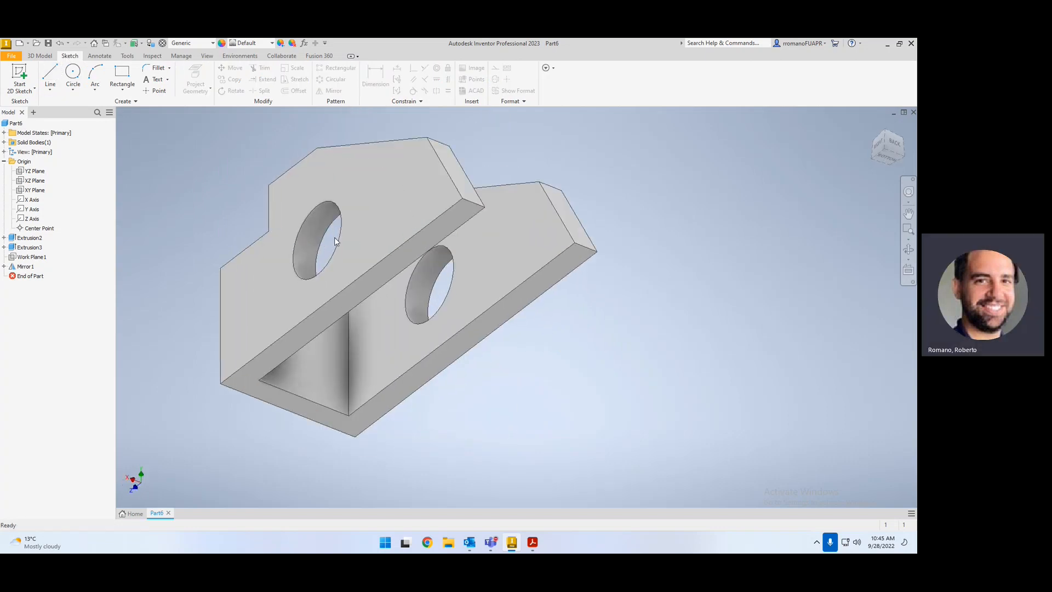
{"action": "left_click", "coordinate": [411, 253]}
{"action": "left_click", "coordinate": [176, 132]}
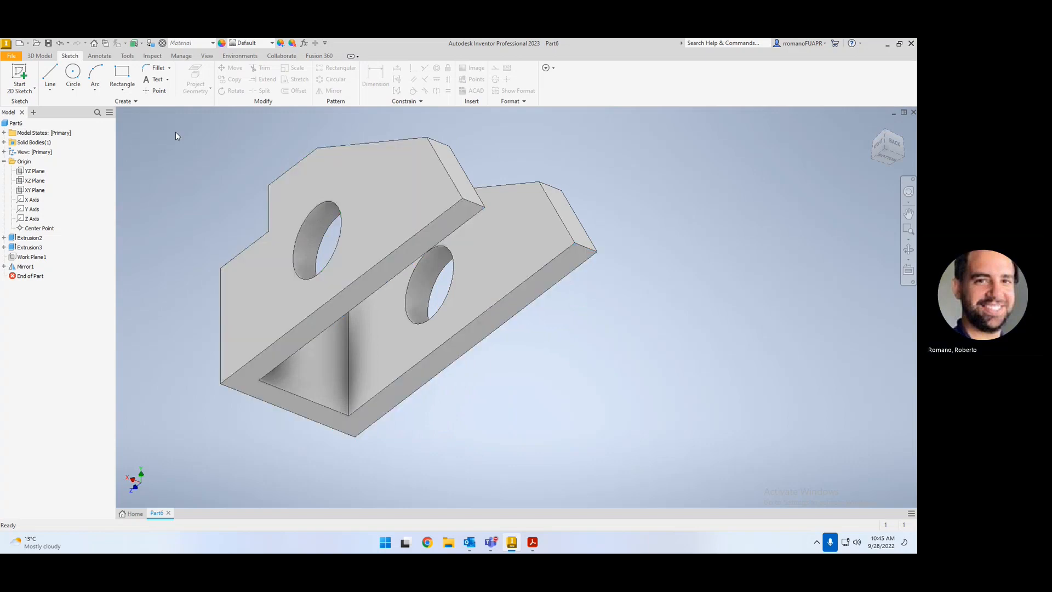
{"action": "left_click", "coordinate": [21, 76]}
{"action": "left_click", "coordinate": [426, 239]}
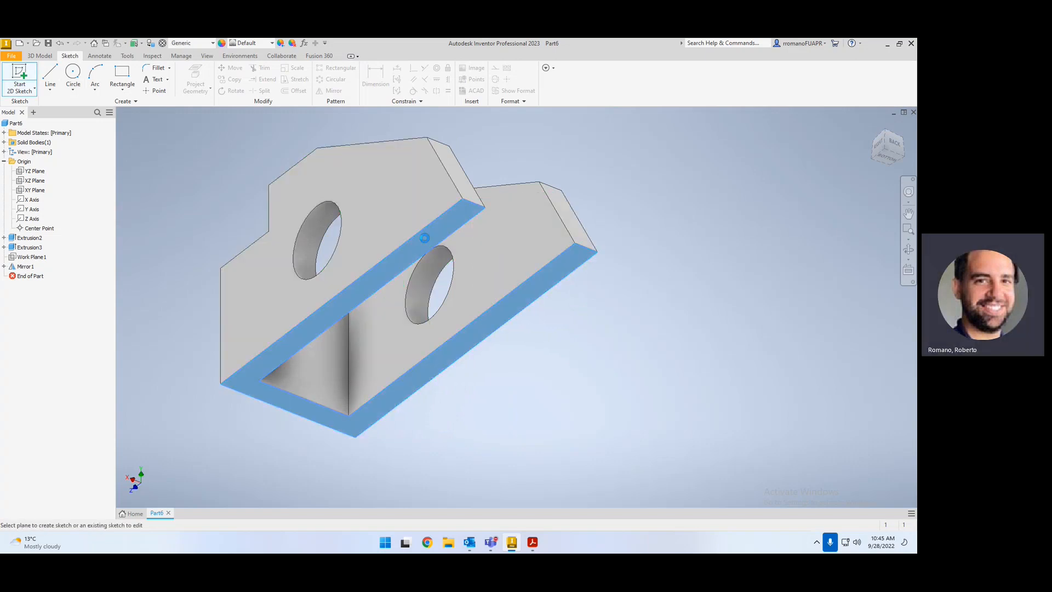
{"action": "scroll", "coordinate": [500, 175], "scroll_direction": "up", "scroll_amount": 3}
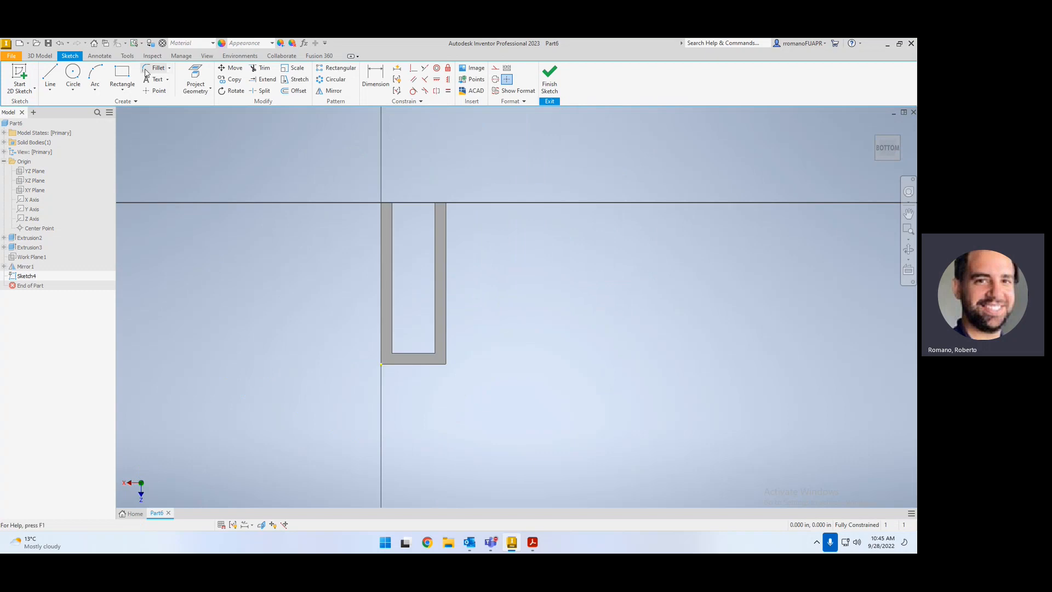
Step: Sketch a rectangle filling the gap between the side walls, from the connecting wall to the open end, and finish the sketch
{"action": "left_click", "coordinate": [123, 76]}
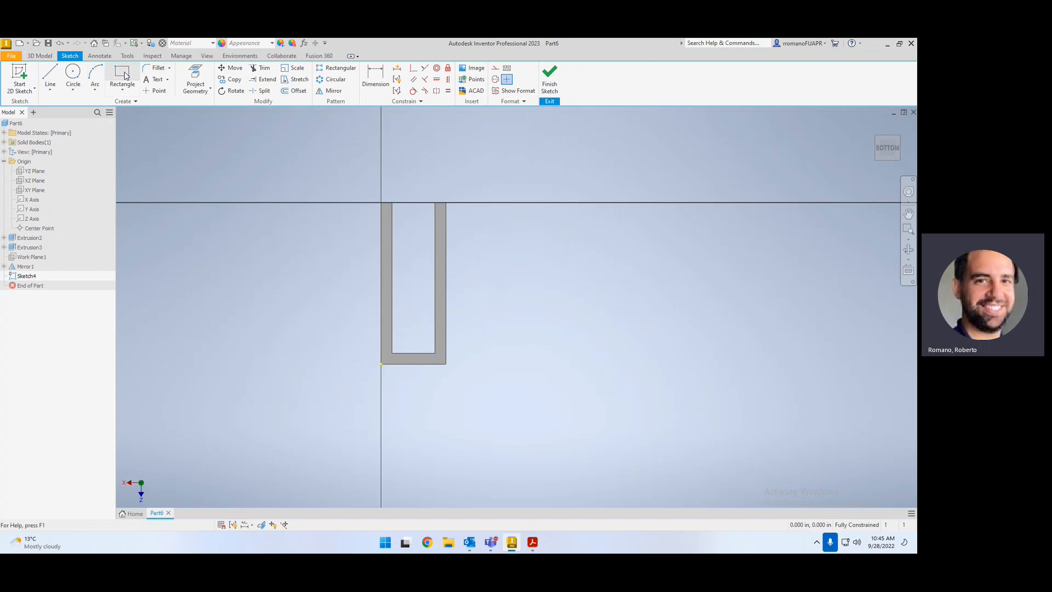
{"action": "left_click", "coordinate": [392, 353]}
{"action": "left_click", "coordinate": [435, 203]}
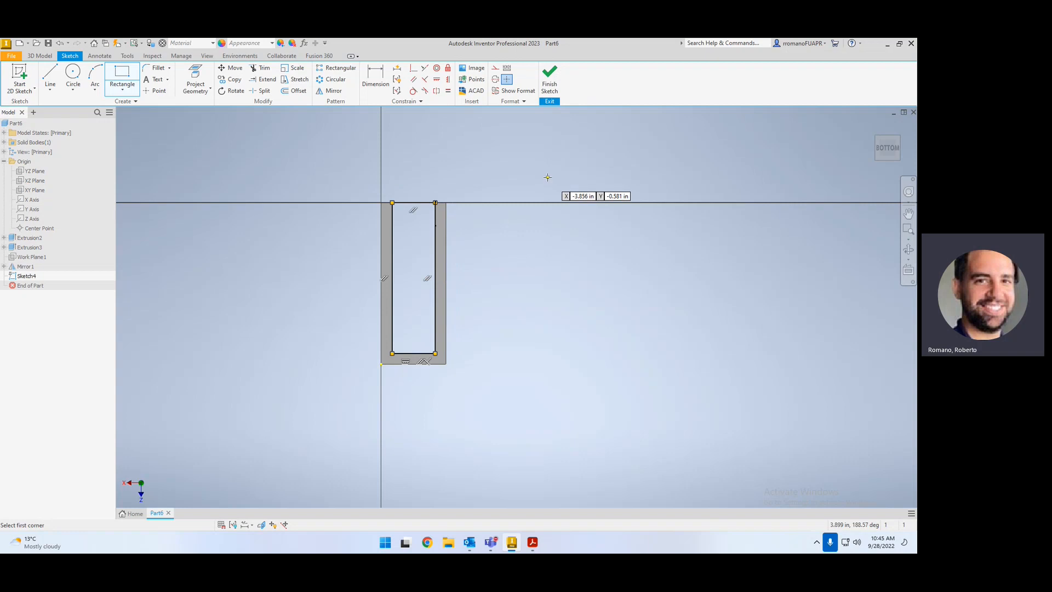
{"action": "left_click", "coordinate": [553, 76]}
{"action": "mouse_move", "coordinate": [481, 259]}
{"action": "middle_mouse_down", "text": "shift"}
{"action": "mouse_move", "coordinate": [483, 288]}
{"action": "mouse_move", "coordinate": [469, 301]}
{"action": "middle_mouse_up", "text": "shift"}
{"action": "middle_click_drag", "start_coordinate": [458, 295], "coordinate": [445, 300], "text": "shift"}
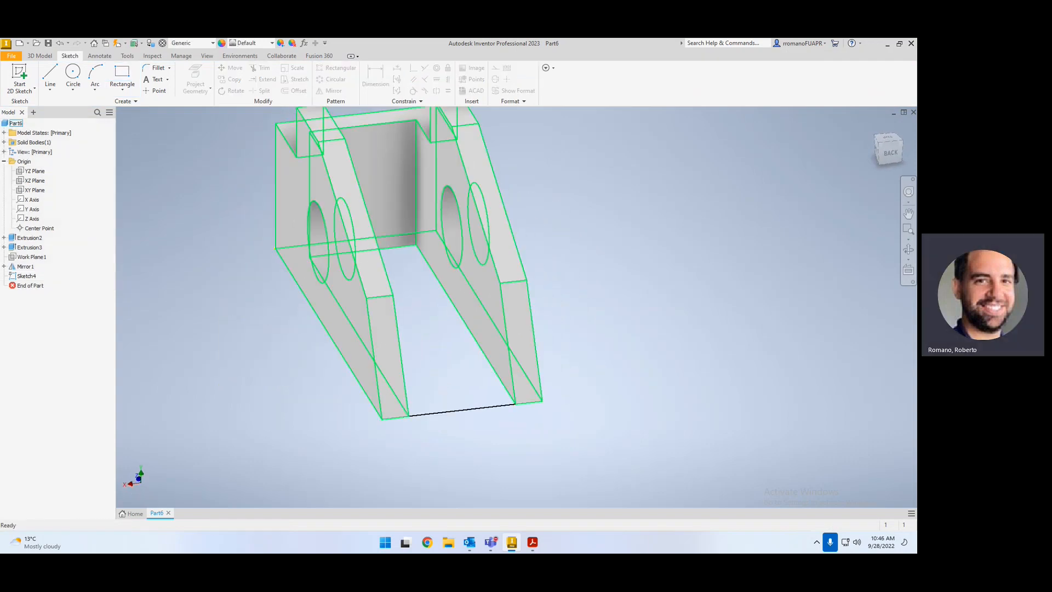
Step: Extrude the rectangle 0.25 in in the flipped direction, joining it as the floor between the side walls
{"action": "left_click", "coordinate": [40, 56]}
{"action": "left_click", "coordinate": [55, 81]}
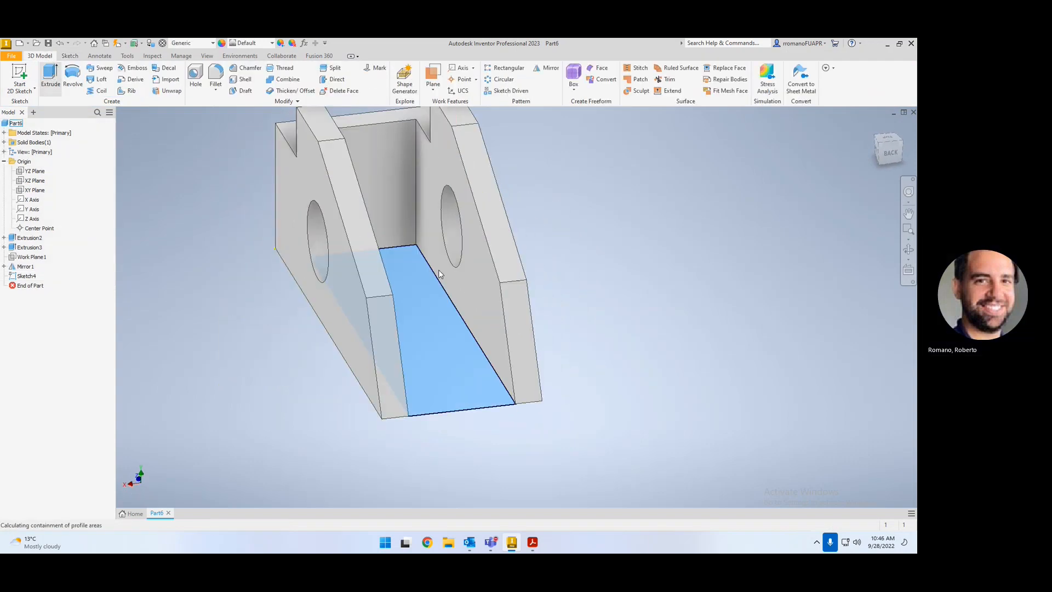
{"action": "left_click", "coordinate": [184, 189]}
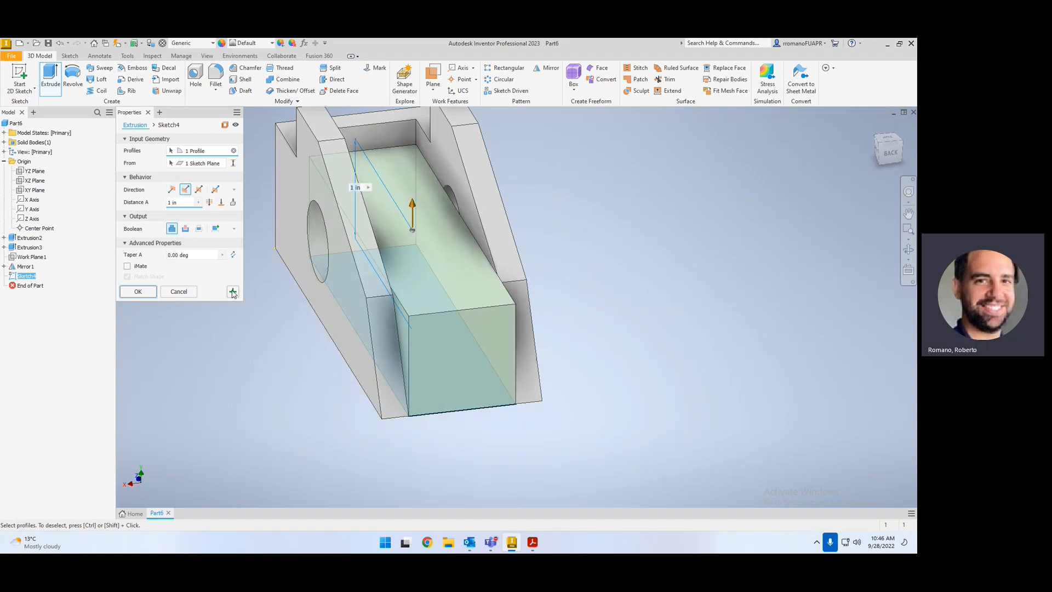
{"action": "left_click", "coordinate": [190, 201]}
{"action": "key", "text": "Return"}
{"action": "mouse_move", "coordinate": [461, 283]}
{"action": "middle_mouse_down", "text": "shift"}
{"action": "mouse_move", "coordinate": [477, 394]}
{"action": "mouse_move", "coordinate": [515, 401]}
{"action": "middle_mouse_up", "text": "shift"}
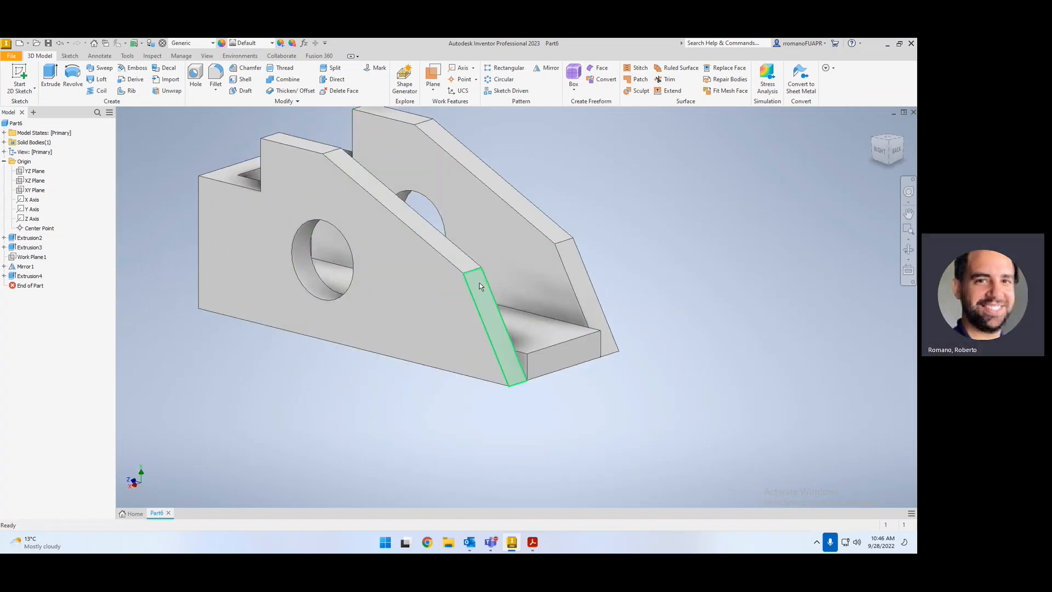
Step: Start a sketch on the floor plate's exposed triangular side face at the open end and project that face's edges
{"action": "left_click", "coordinate": [19, 74]}
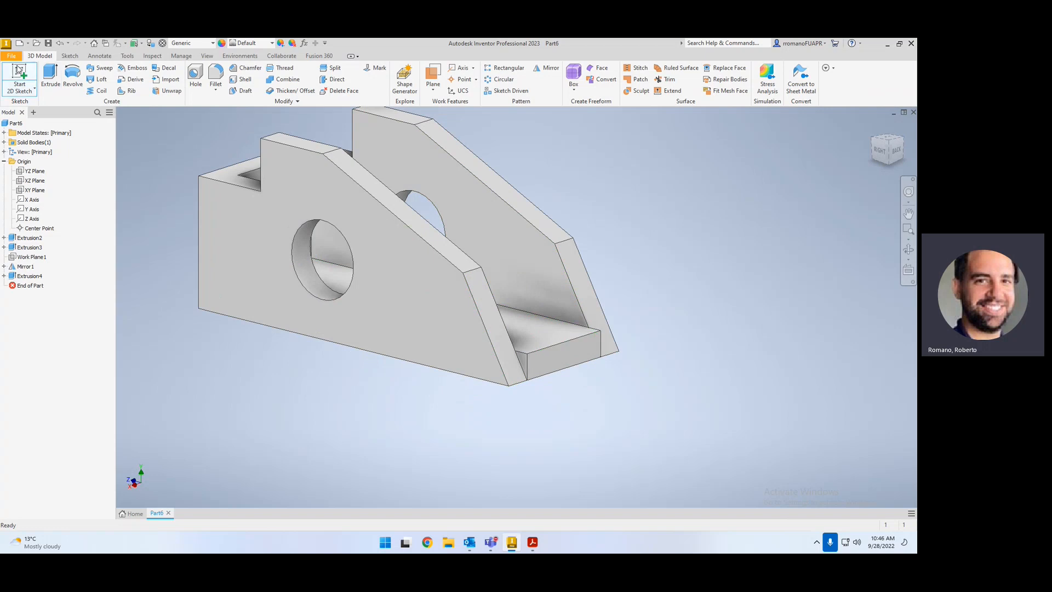
{"action": "left_click", "coordinate": [524, 363]}
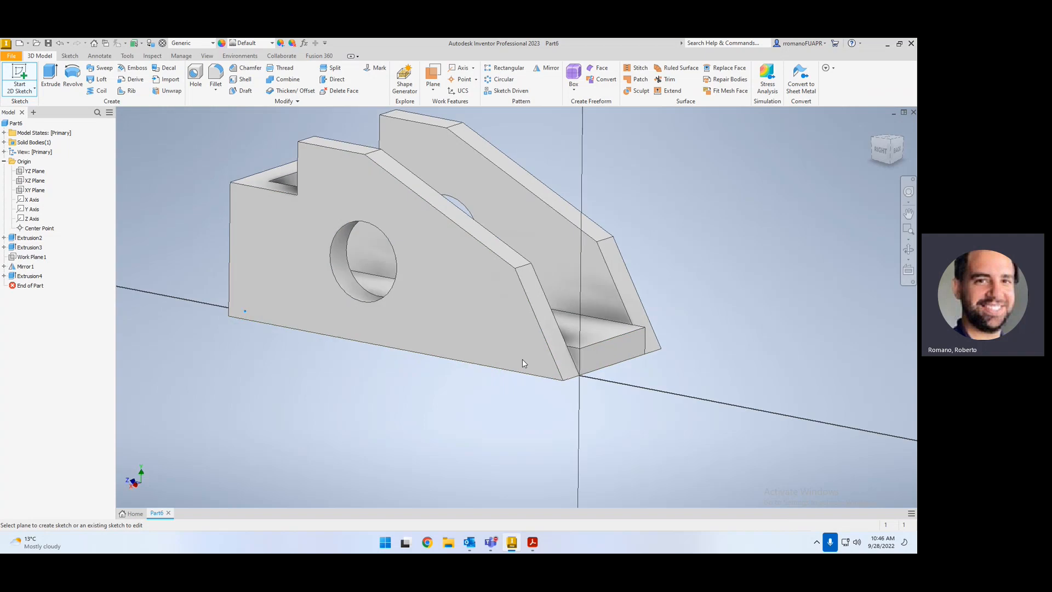
{"action": "scroll", "coordinate": [580, 346], "scroll_direction": "up", "scroll_amount": 10}
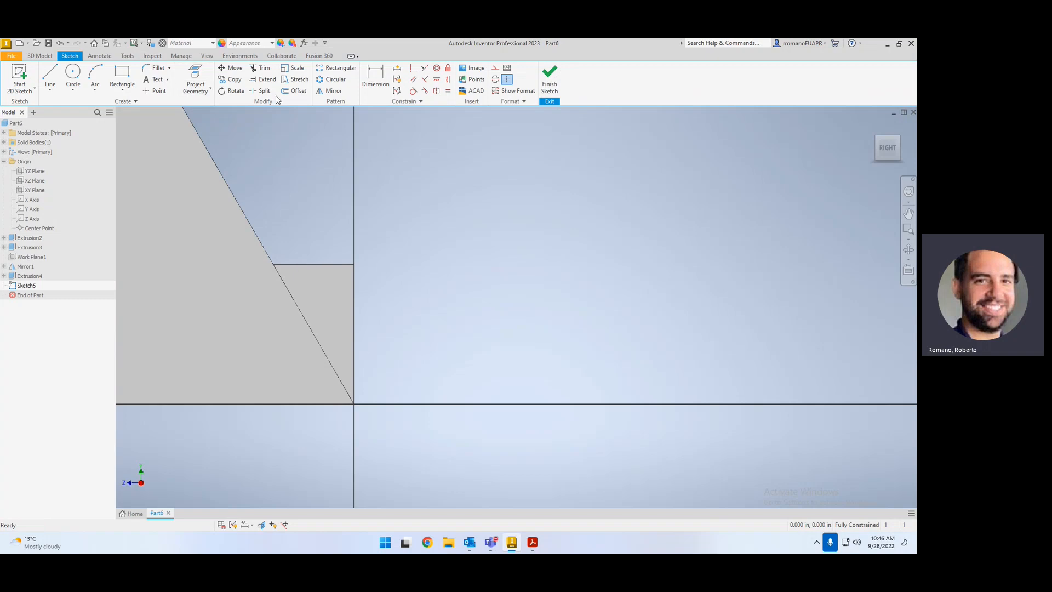
{"action": "left_click", "coordinate": [203, 88]}
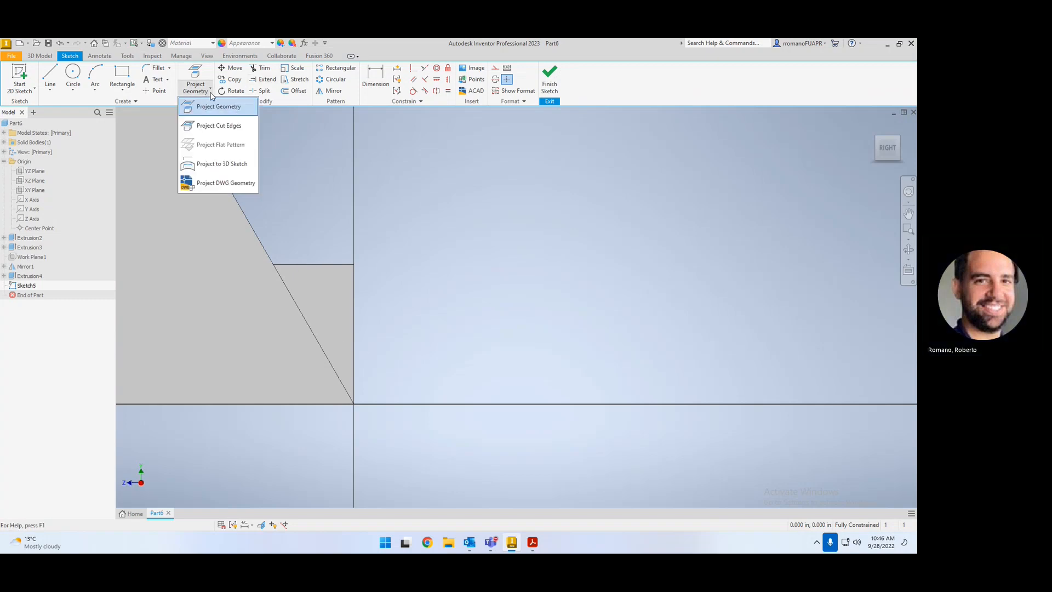
{"action": "left_click", "coordinate": [237, 110]}
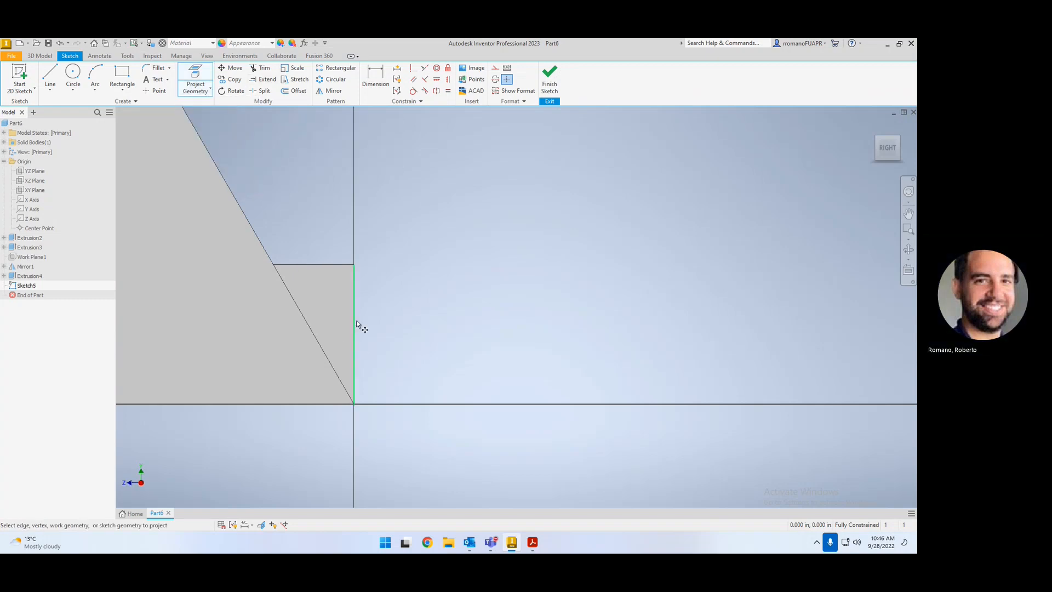
{"action": "left_click", "coordinate": [334, 291]}
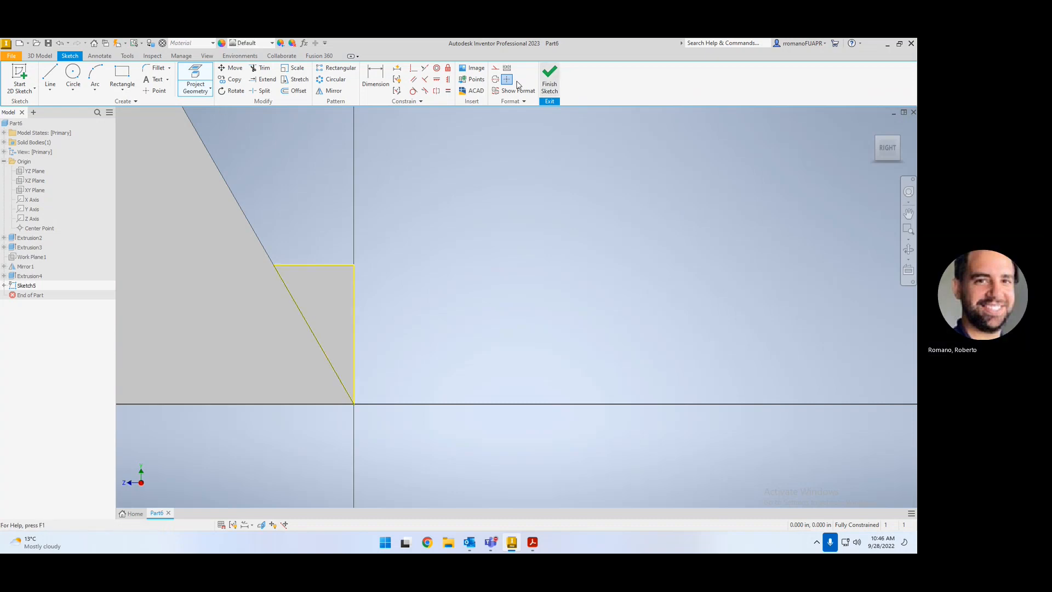
Step: Extrude the projected triangular profile as a symmetric through-all cut, trimming the floor plate's open end along the walls' slope
{"action": "left_click", "coordinate": [40, 56]}
{"action": "left_click", "coordinate": [51, 74]}
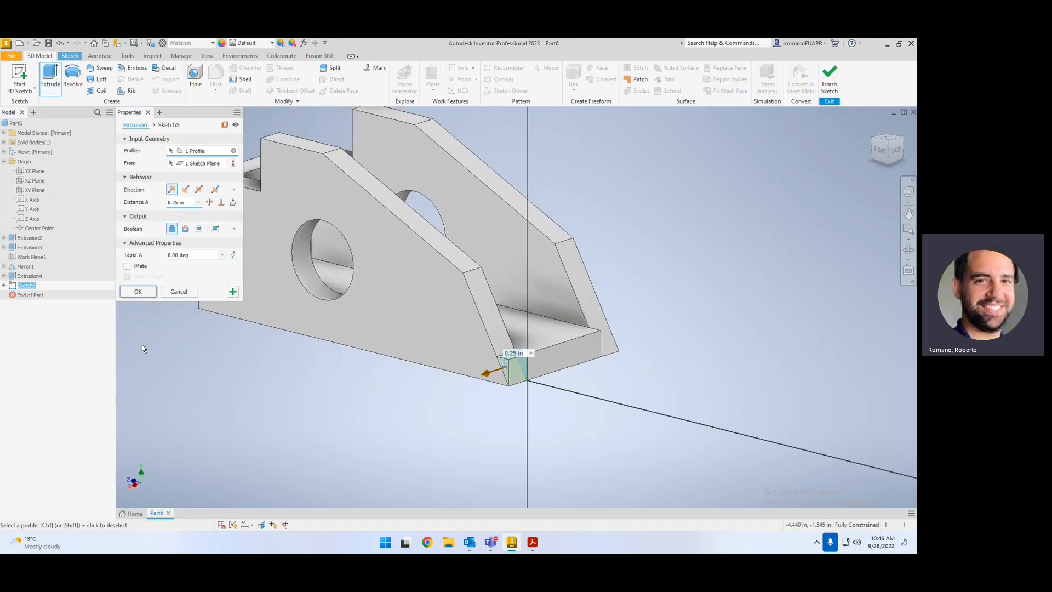
{"action": "left_click", "coordinate": [186, 190]}
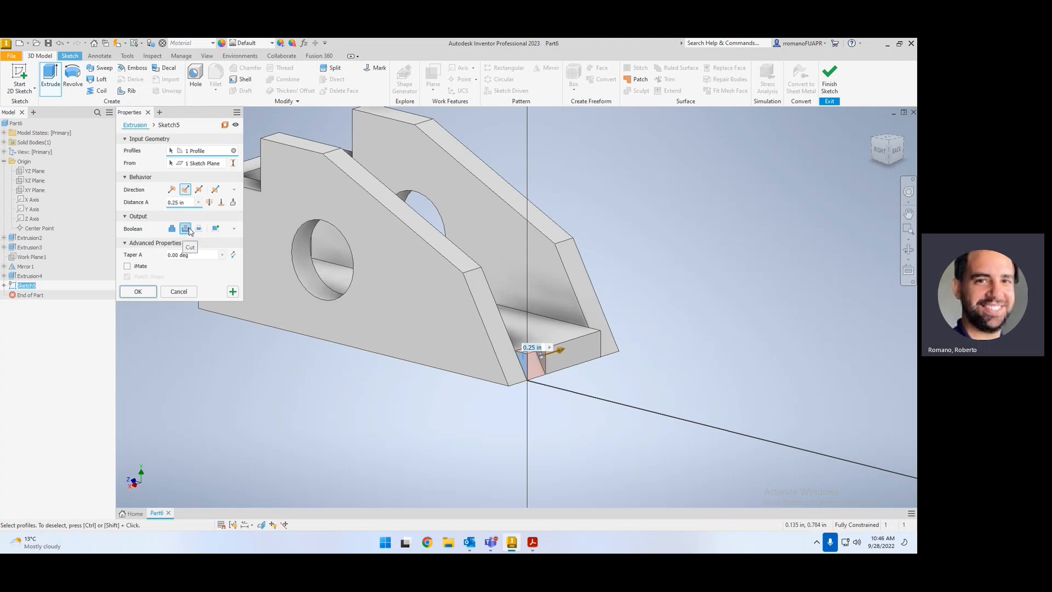
{"action": "left_click", "coordinate": [209, 202]}
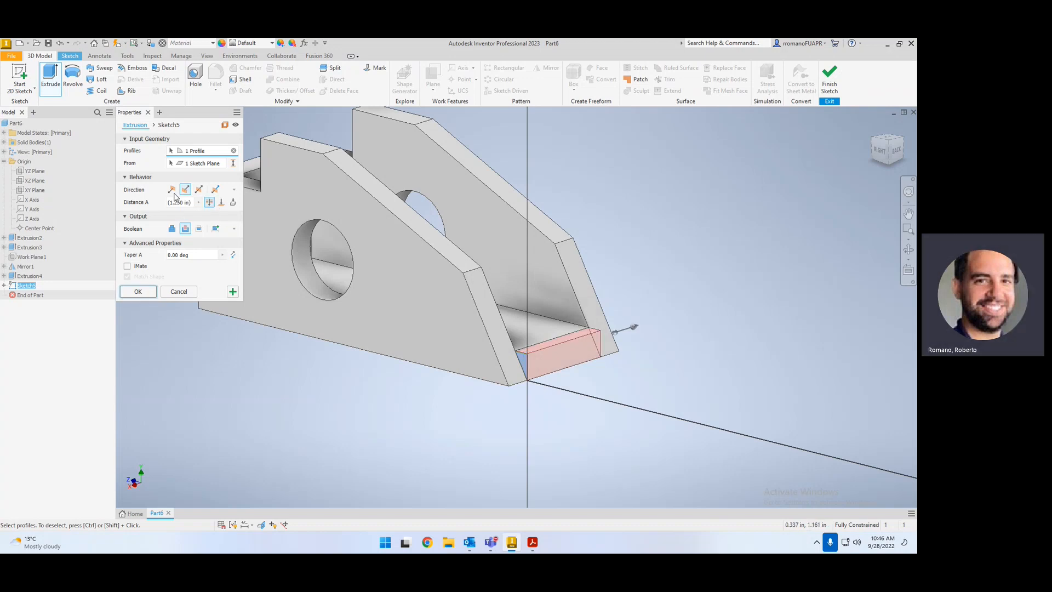
{"action": "left_click", "coordinate": [199, 189]}
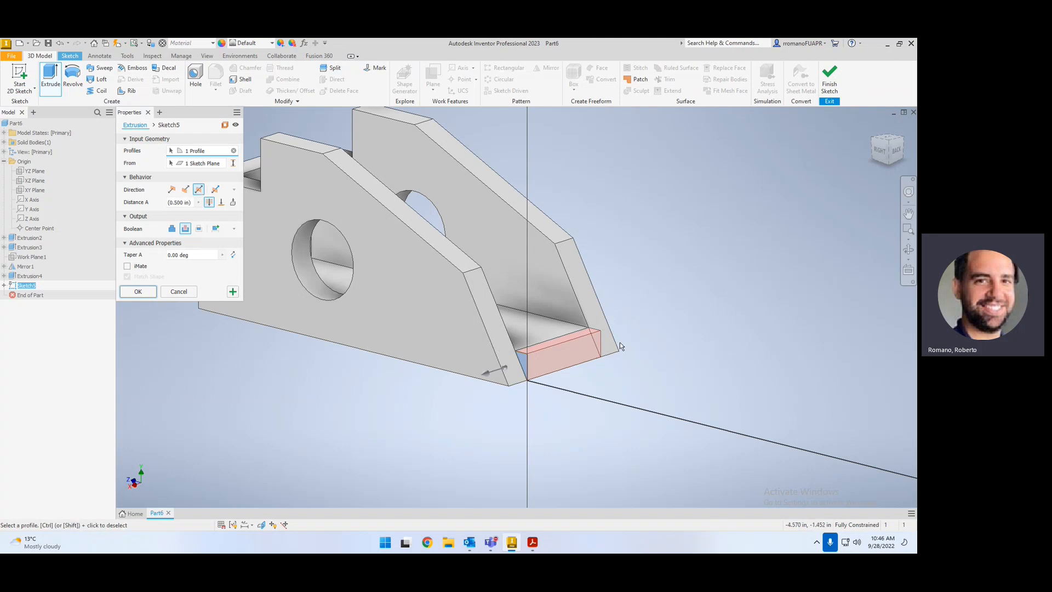
{"action": "left_click", "coordinate": [137, 290]}
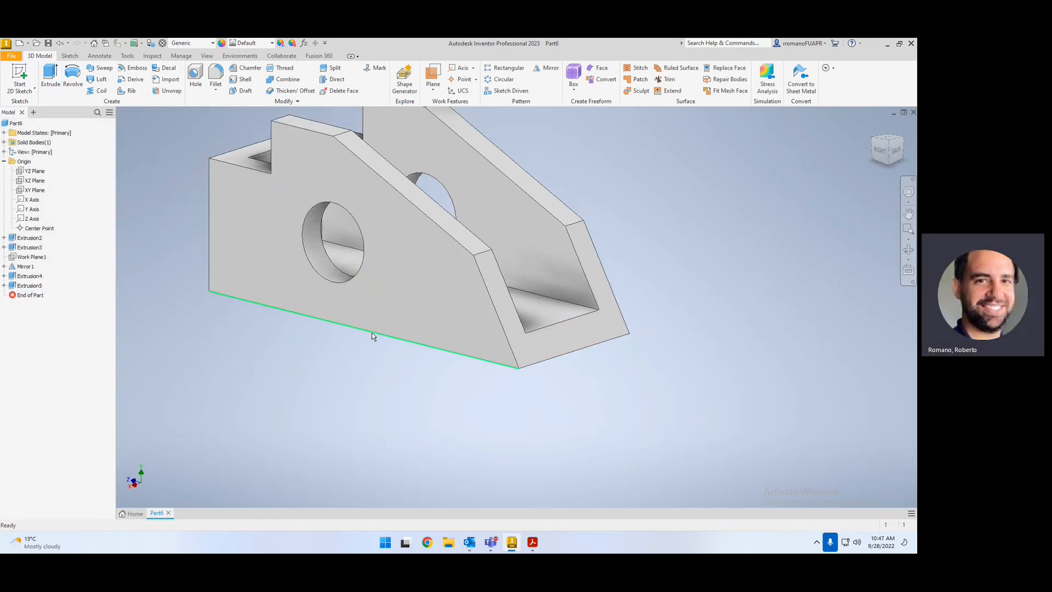
Step: Review the side wall's profile sketch and the connecting wall's rectangle sketch, including their dimensions
{"action": "mouse_move", "coordinate": [313, 343]}
{"action": "middle_mouse_down", "text": "shift"}
{"action": "mouse_move", "coordinate": [411, 320]}
{"action": "mouse_move", "coordinate": [430, 352]}
{"action": "mouse_move", "coordinate": [78, 274]}
{"action": "middle_mouse_up", "text": "shift"}
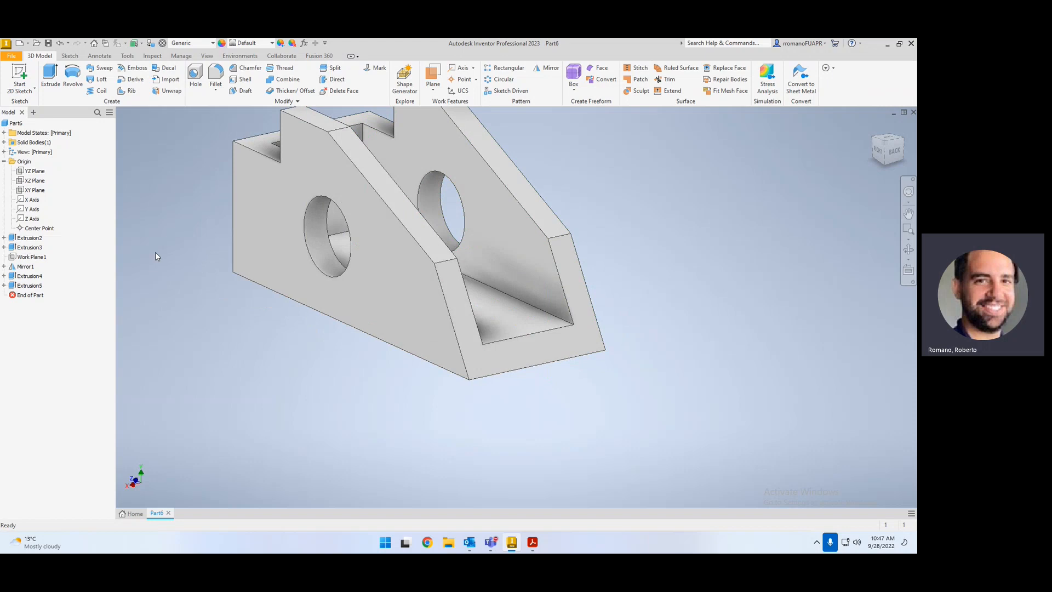
{"action": "scroll", "coordinate": [305, 351], "scroll_direction": "up", "scroll_amount": 2}
{"action": "scroll", "coordinate": [400, 193], "scroll_direction": "down", "scroll_amount": 5}
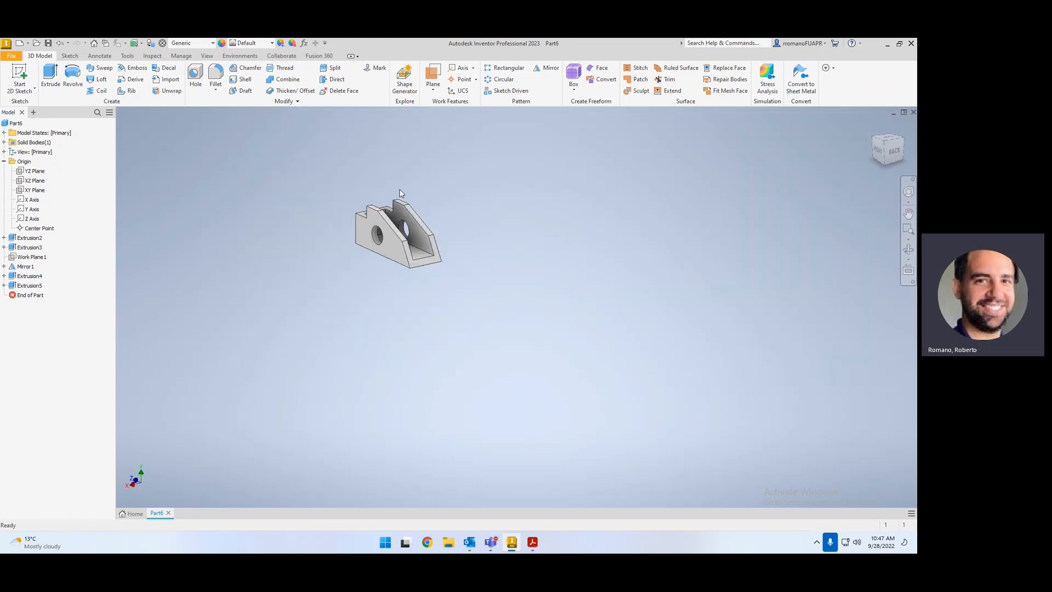
{"action": "scroll", "coordinate": [392, 208], "scroll_direction": "up", "scroll_amount": 5}
{"action": "right_click", "coordinate": [30, 241]}
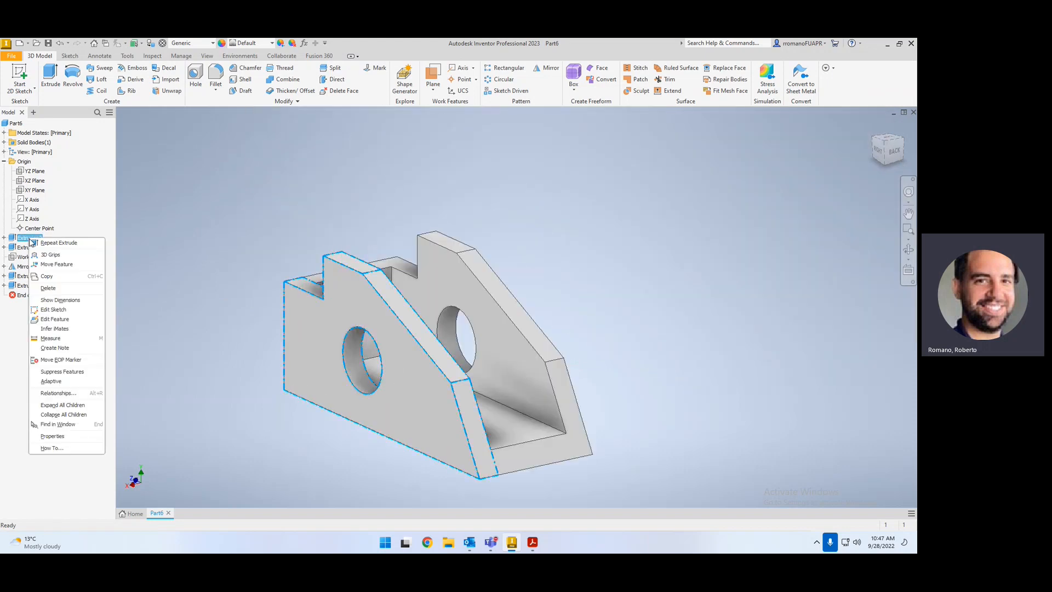
{"action": "left_click", "coordinate": [53, 310]}
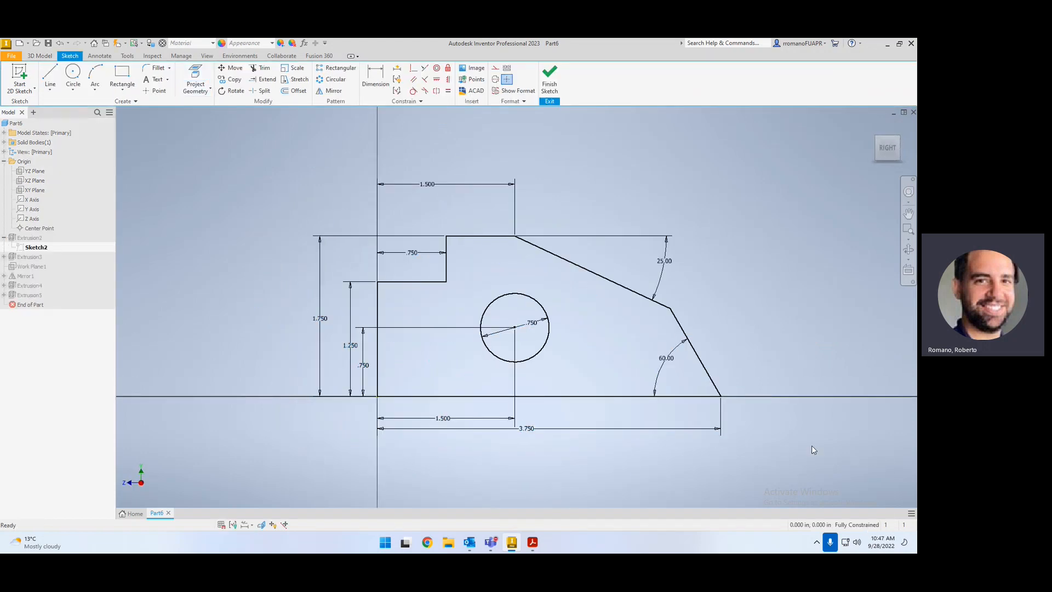
{"action": "left_click", "coordinate": [550, 81]}
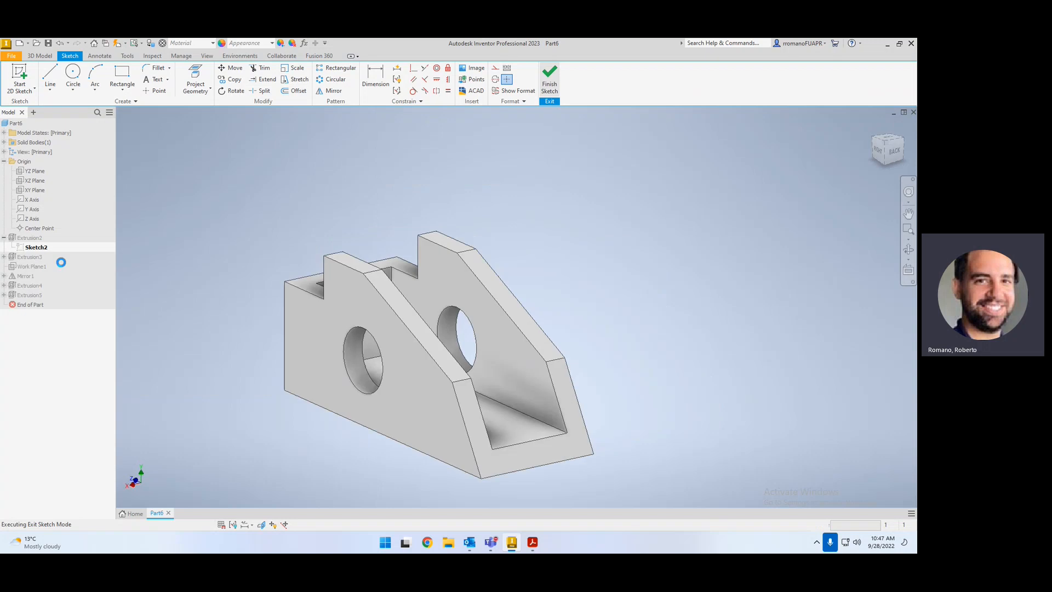
{"action": "left_click", "coordinate": [4, 256]}
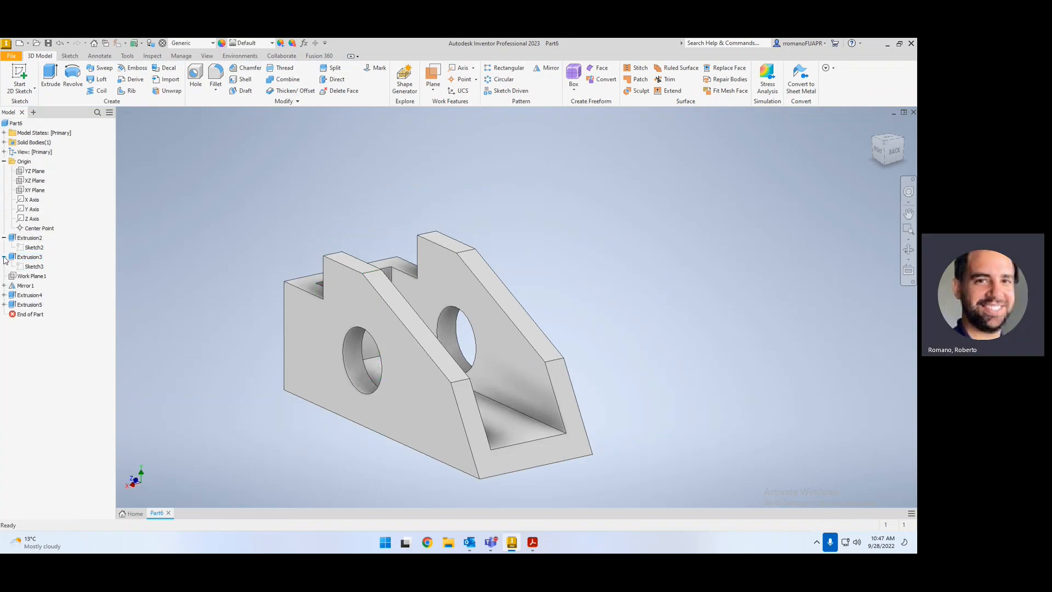
{"action": "right_click", "coordinate": [35, 268]}
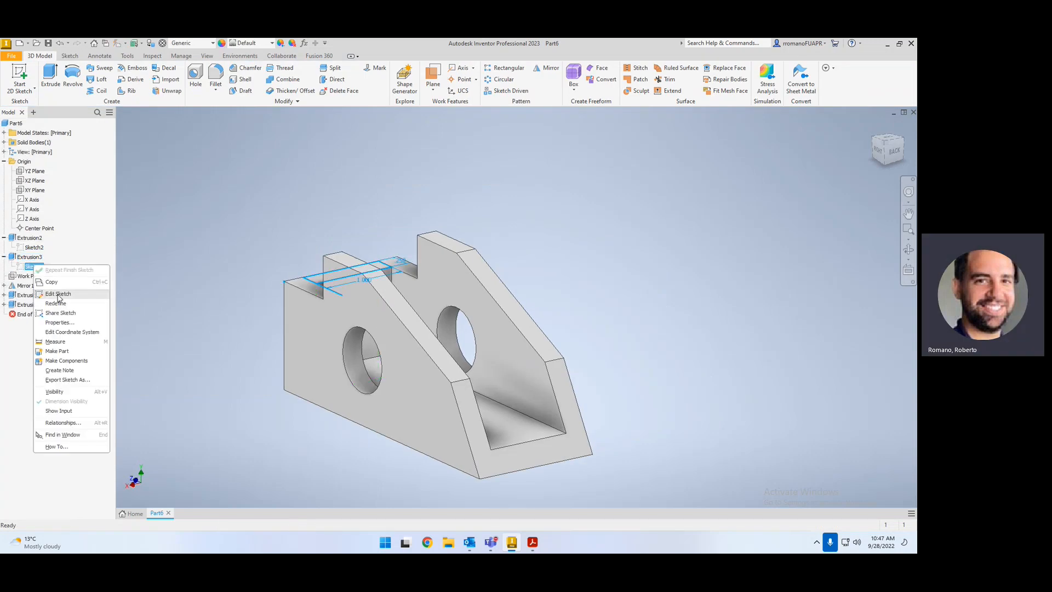
{"action": "left_click", "coordinate": [55, 298]}
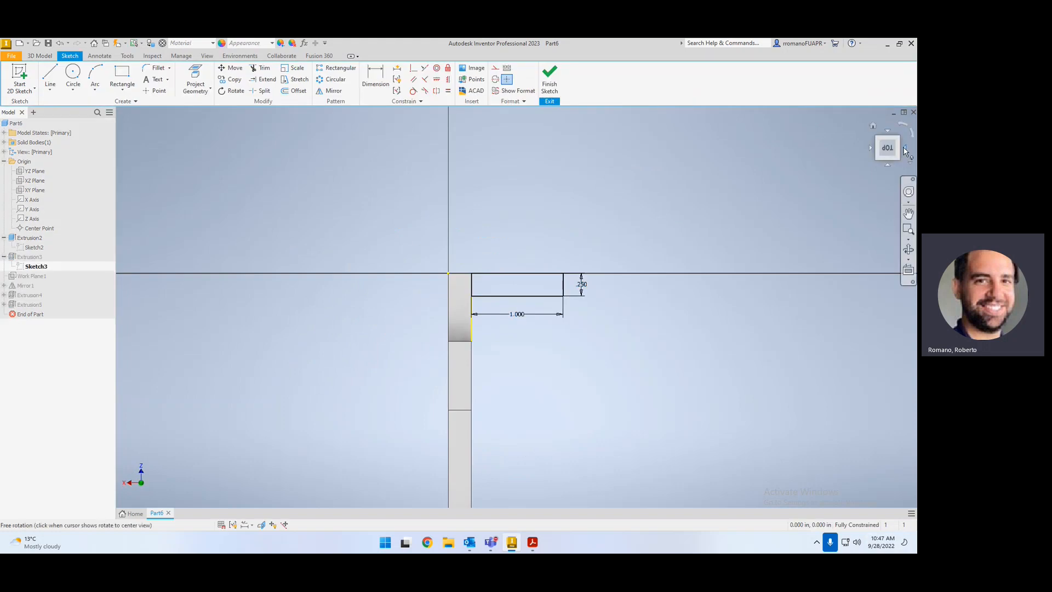
{"action": "left_click", "coordinate": [550, 82]}
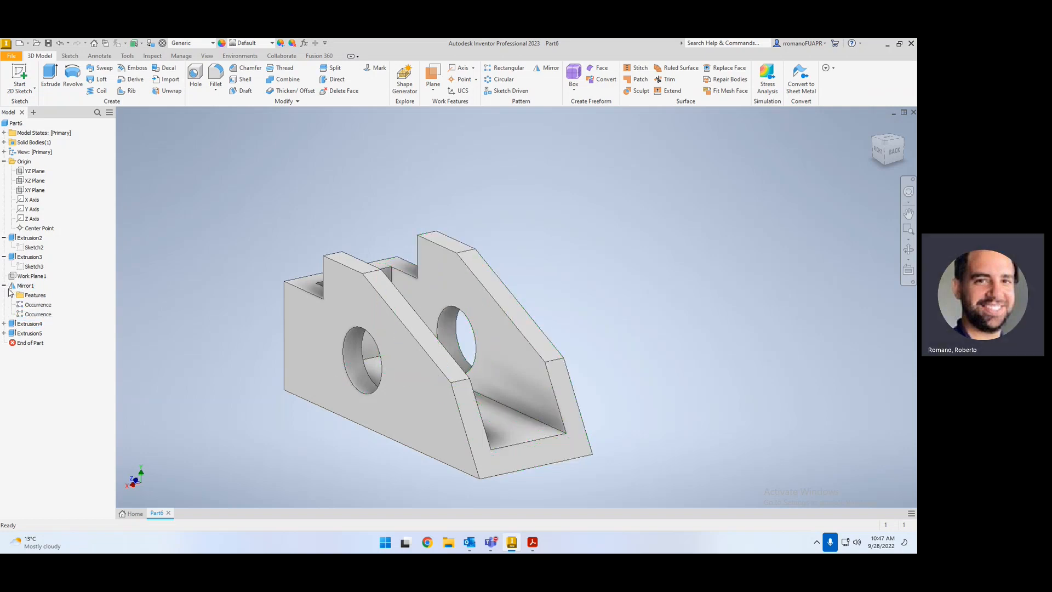
Step: Review the rectangle sketch behind the floor extrusion and exit it
{"action": "left_click", "coordinate": [4, 295]}
{"action": "right_click", "coordinate": [32, 304]}
{"action": "left_click", "coordinate": [55, 332]}
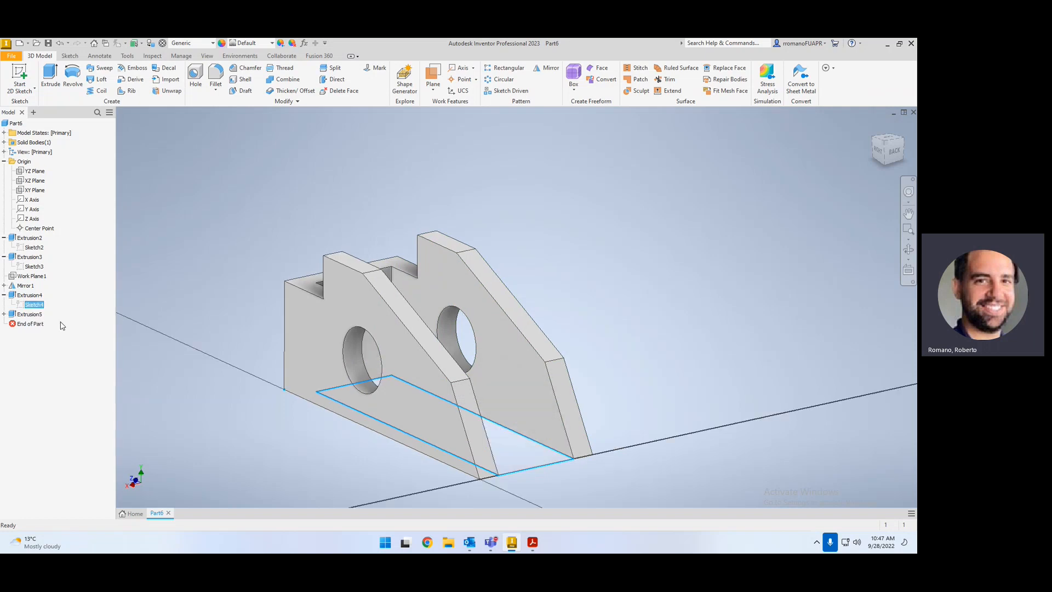
{"action": "left_click", "coordinate": [913, 112]}
{"action": "left_click", "coordinate": [409, 299]}
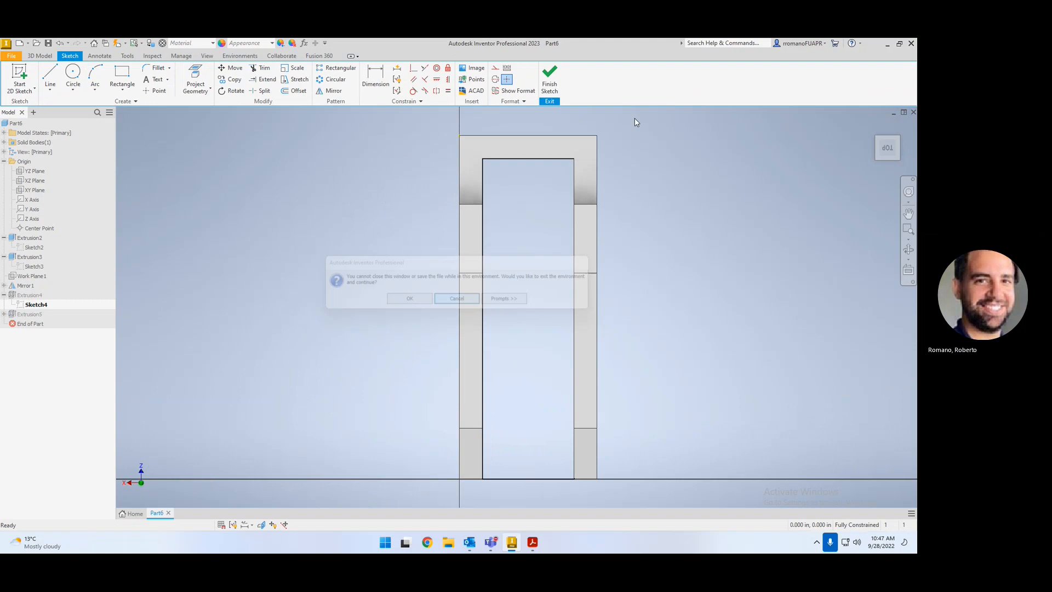
Step: Review the projected triangle sketch behind the end cut and the available geometry projection options, then finish the sketch
{"action": "left_click", "coordinate": [5, 314]}
{"action": "right_click", "coordinate": [27, 314]}
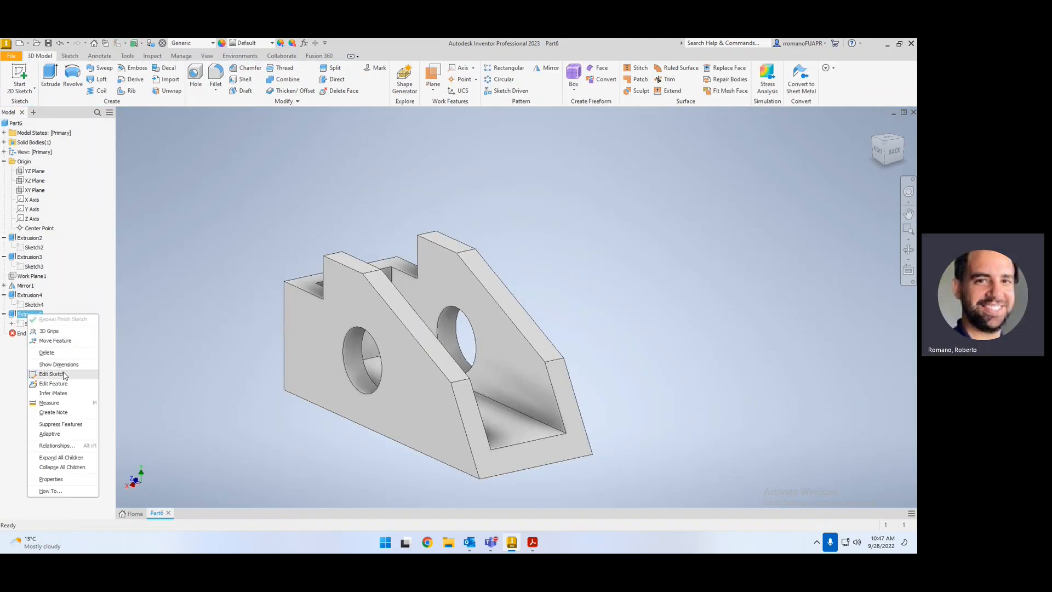
{"action": "left_click", "coordinate": [70, 376]}
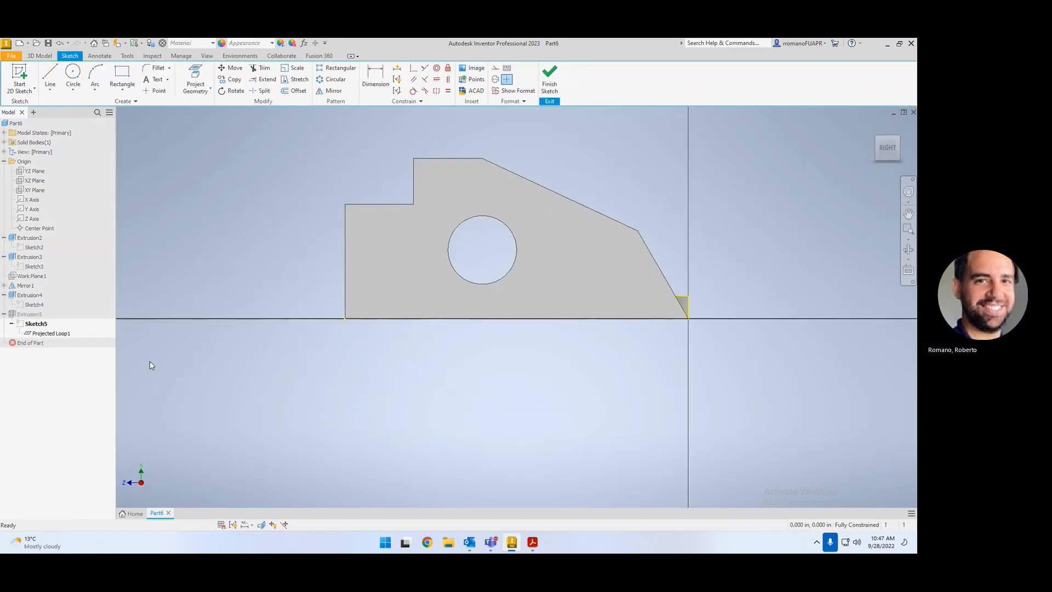
{"action": "scroll", "coordinate": [714, 289], "scroll_direction": "down", "scroll_amount": 2}
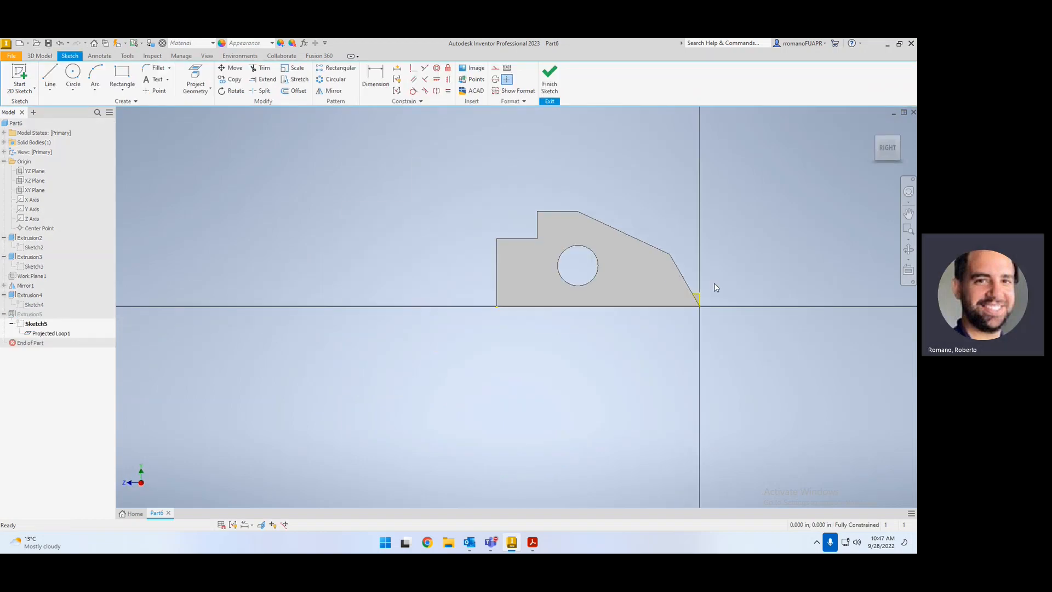
{"action": "scroll", "coordinate": [714, 289], "scroll_direction": "up", "scroll_amount": 8}
{"action": "scroll", "coordinate": [674, 335], "scroll_direction": "down", "scroll_amount": 2}
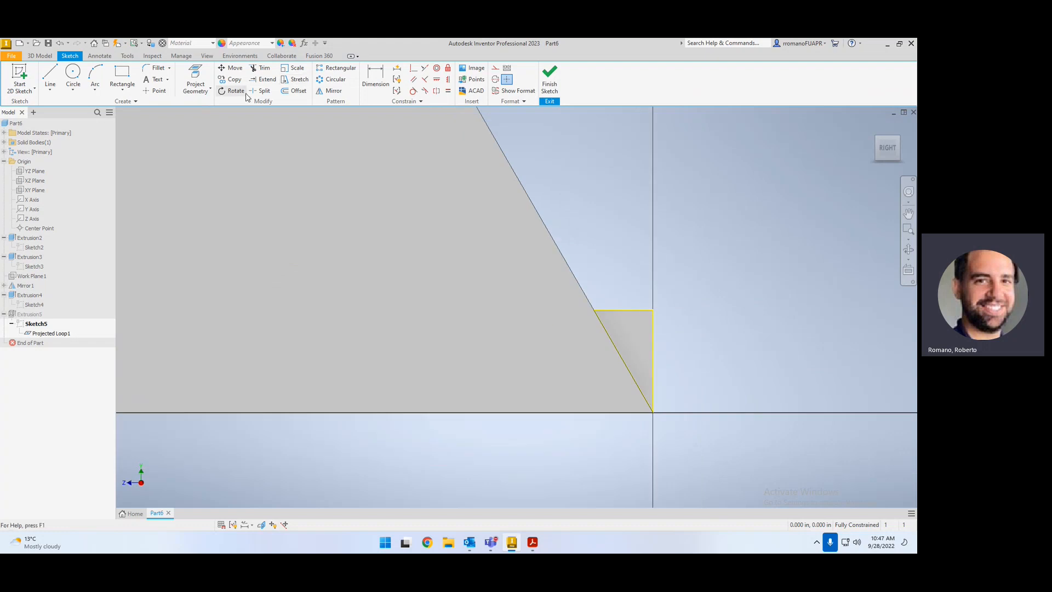
{"action": "left_click", "coordinate": [205, 92]}
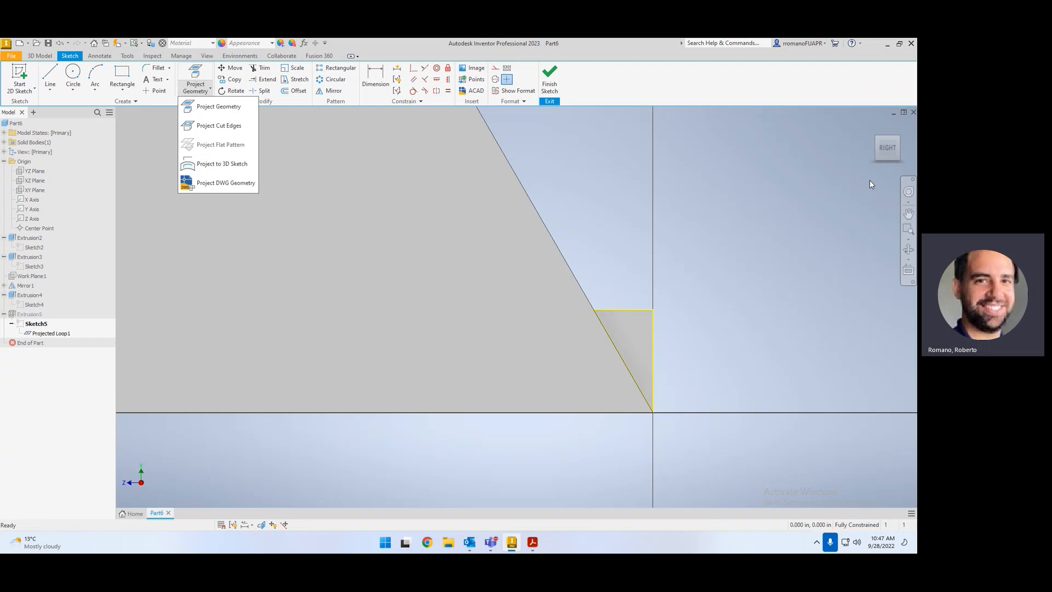
{"action": "left_click", "coordinate": [551, 75]}
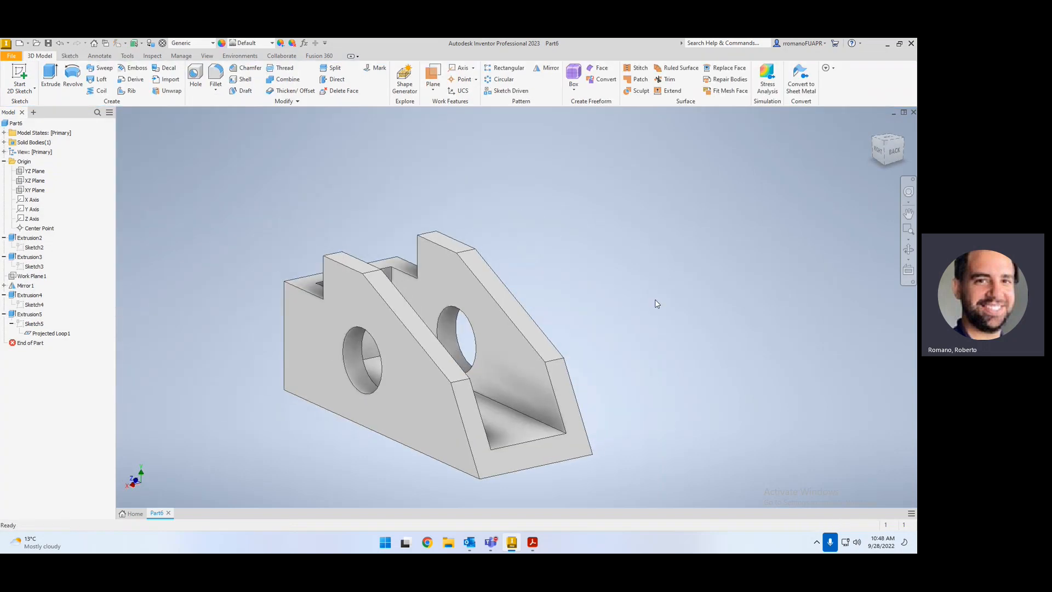
Step: Collapse the floor and end-cut features in the model tree and examine the completed part's overall shape
{"action": "left_click", "coordinate": [4, 314]}
{"action": "left_click", "coordinate": [4, 295]}
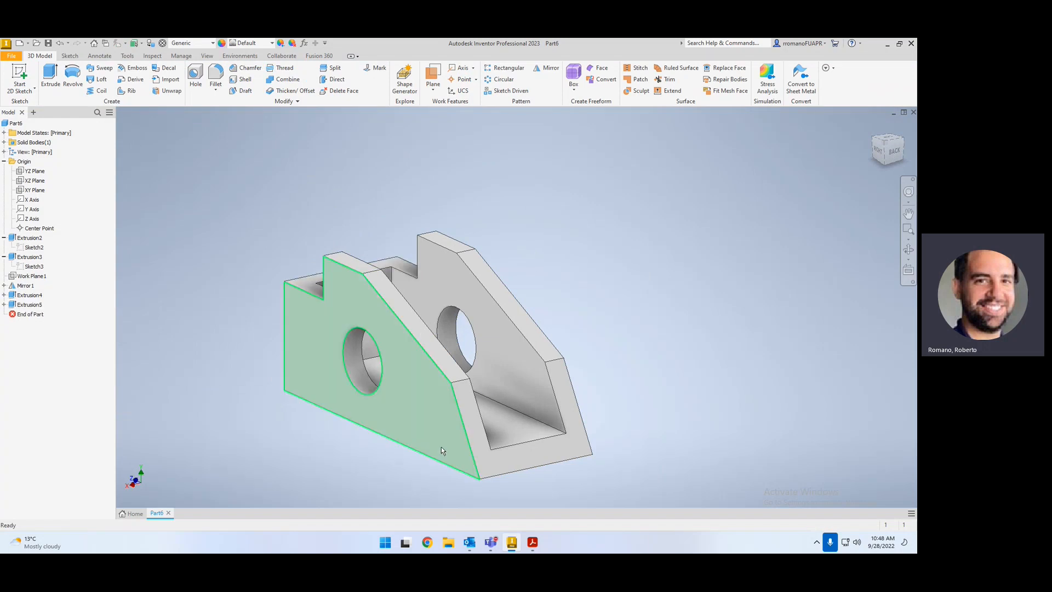
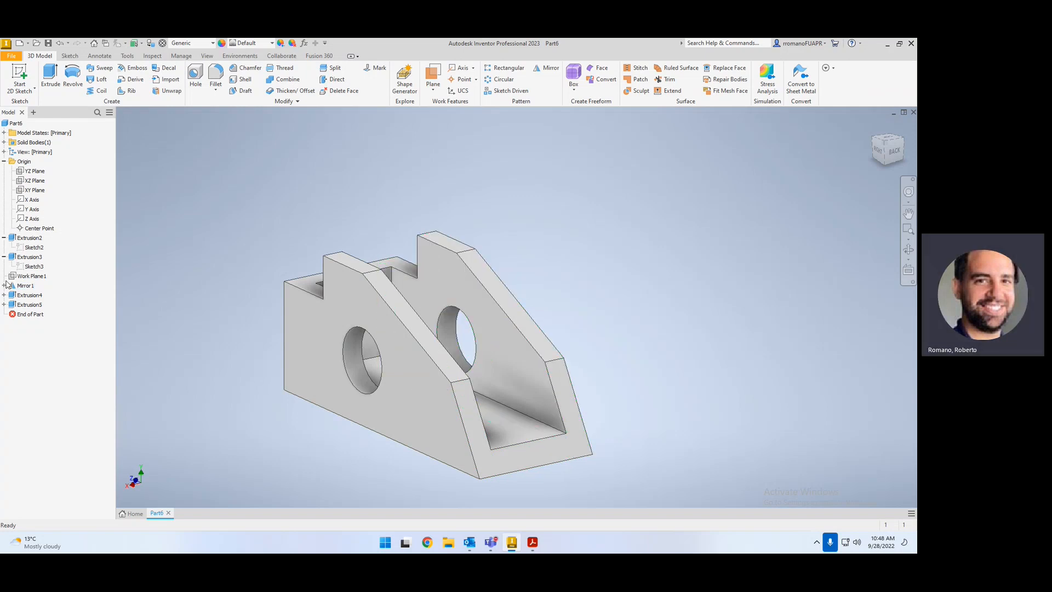
{"action": "scroll", "coordinate": [583, 340], "scroll_direction": "down", "scroll_amount": 5}
{"action": "mouse_move", "coordinate": [550, 400]}
{"action": "middle_mouse_down", "text": "shift"}
{"action": "mouse_move", "coordinate": [619, 356]}
{"action": "mouse_move", "coordinate": [609, 329]}
{"action": "mouse_move", "coordinate": [585, 392]}
{"action": "mouse_move", "coordinate": [568, 388]}
{"action": "middle_mouse_up", "text": "shift"}
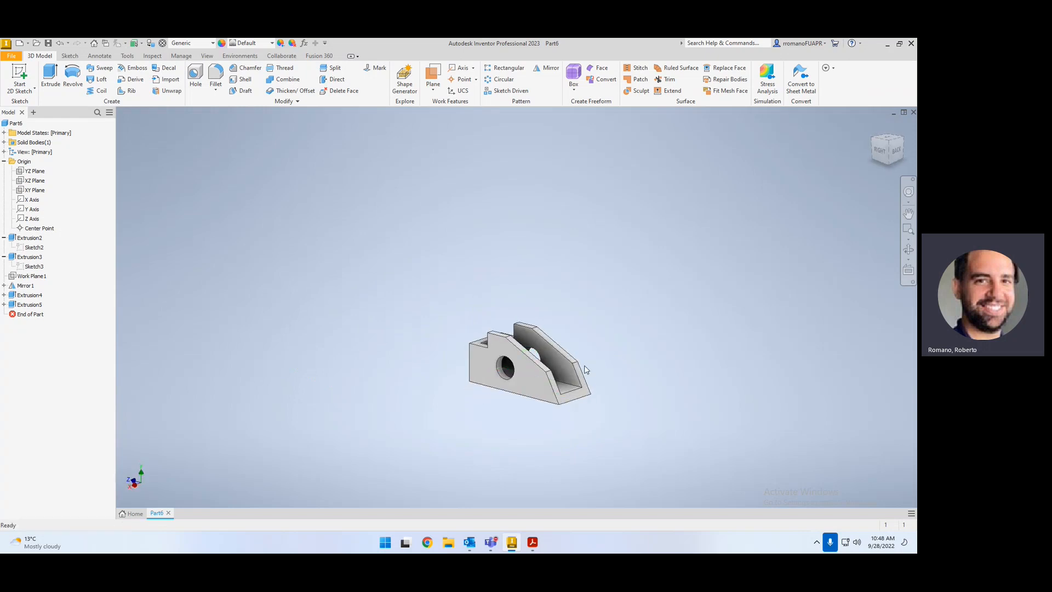
{"action": "scroll", "coordinate": [710, 370], "scroll_direction": "down", "scroll_amount": 3}
{"action": "scroll", "coordinate": [703, 396], "scroll_direction": "up", "scroll_amount": 3}
{"action": "scroll", "coordinate": [552, 295], "scroll_direction": "up", "scroll_amount": 5}
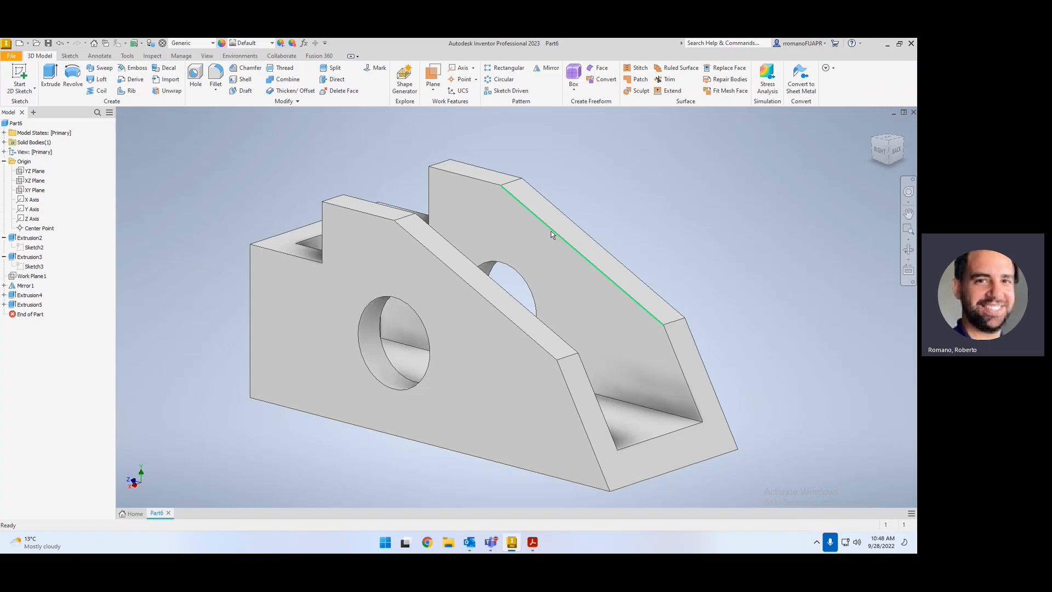
{"action": "scroll", "coordinate": [542, 230], "scroll_direction": "down", "scroll_amount": 5}
{"action": "scroll", "coordinate": [537, 229], "scroll_direction": "up", "scroll_amount": 3}
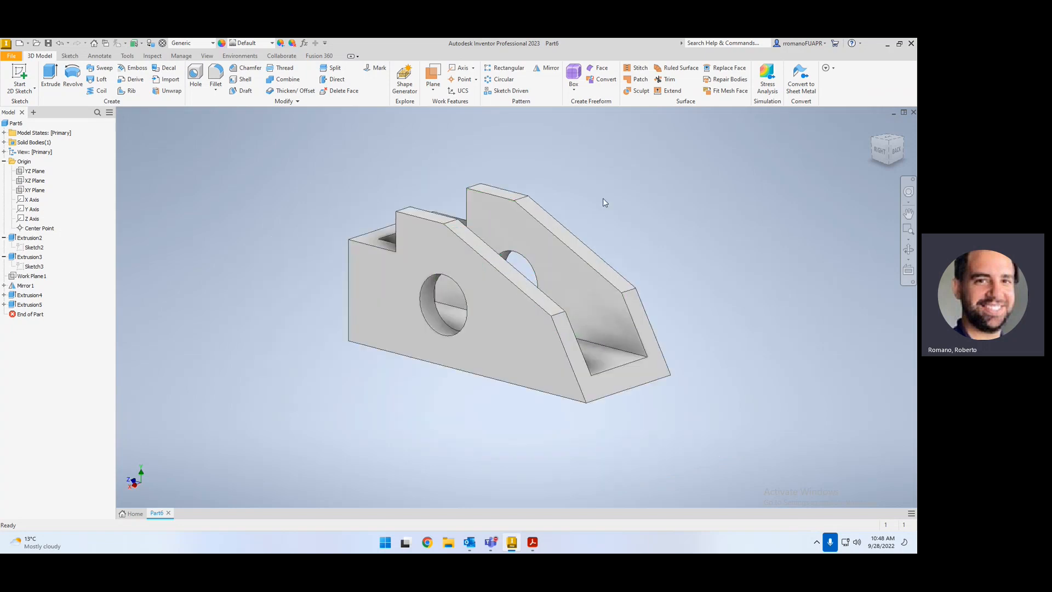
Step: Save the part as Guide Block in the Exercises 1 folder
{"action": "left_click", "coordinate": [48, 43]}
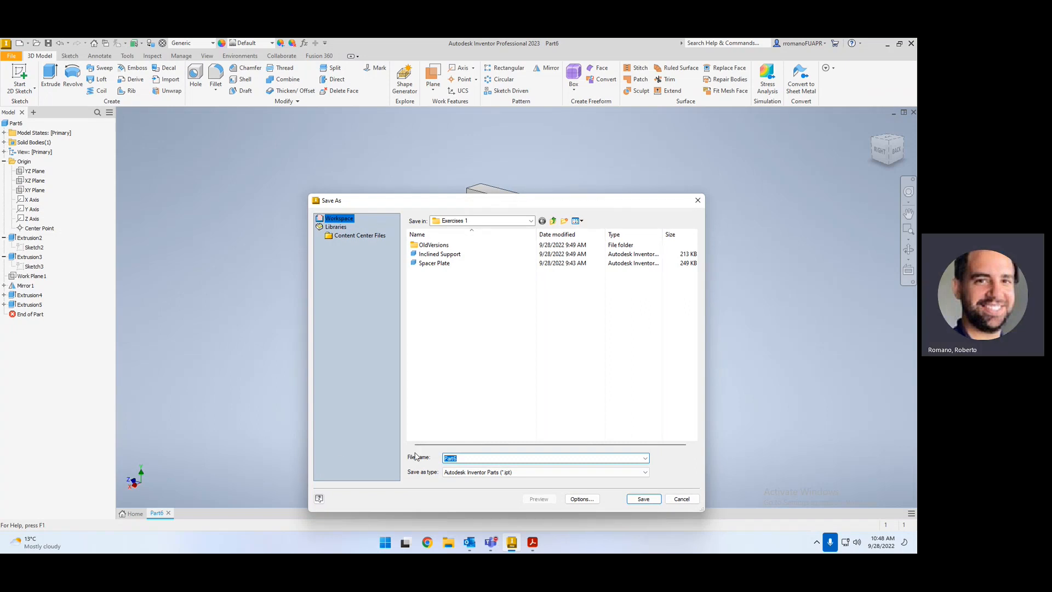
{"action": "type", "text": "Guide Block"}
{"action": "left_click", "coordinate": [643, 499]}
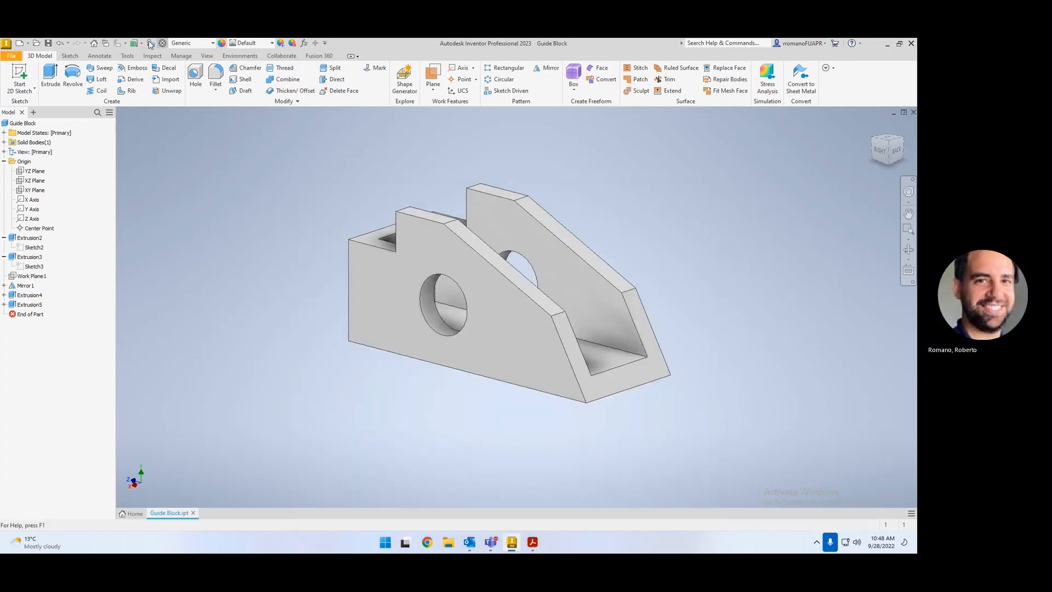
Step: Create a new drawing from the English ANSI (in).idw template
{"action": "left_click", "coordinate": [29, 44]}
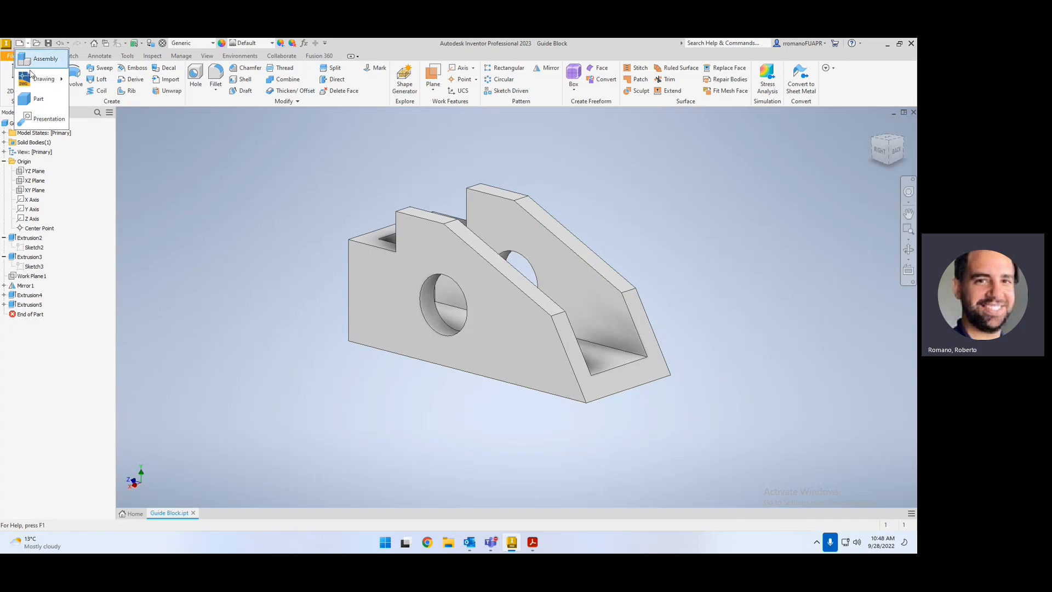
{"action": "left_click", "coordinate": [19, 45]}
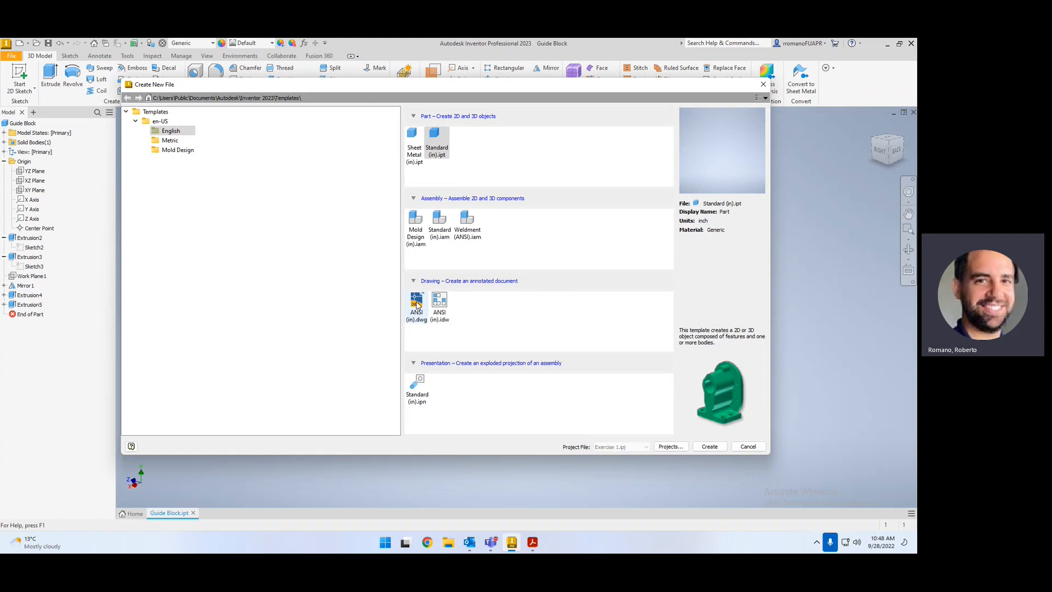
{"action": "left_click", "coordinate": [440, 305]}
{"action": "left_click", "coordinate": [417, 310]}
{"action": "left_click", "coordinate": [445, 310]}
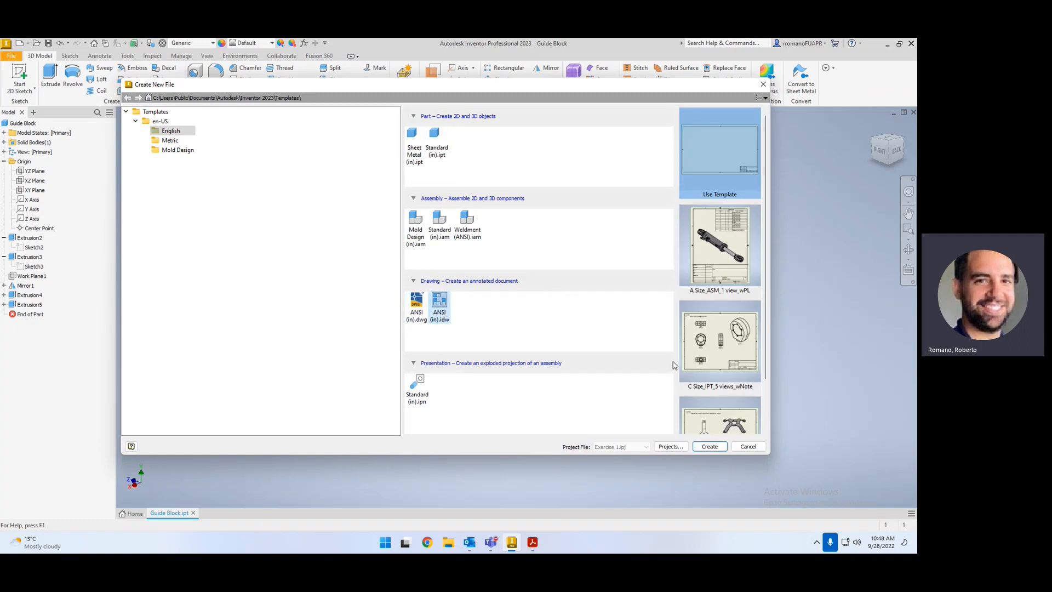
{"action": "left_click", "coordinate": [710, 446]}
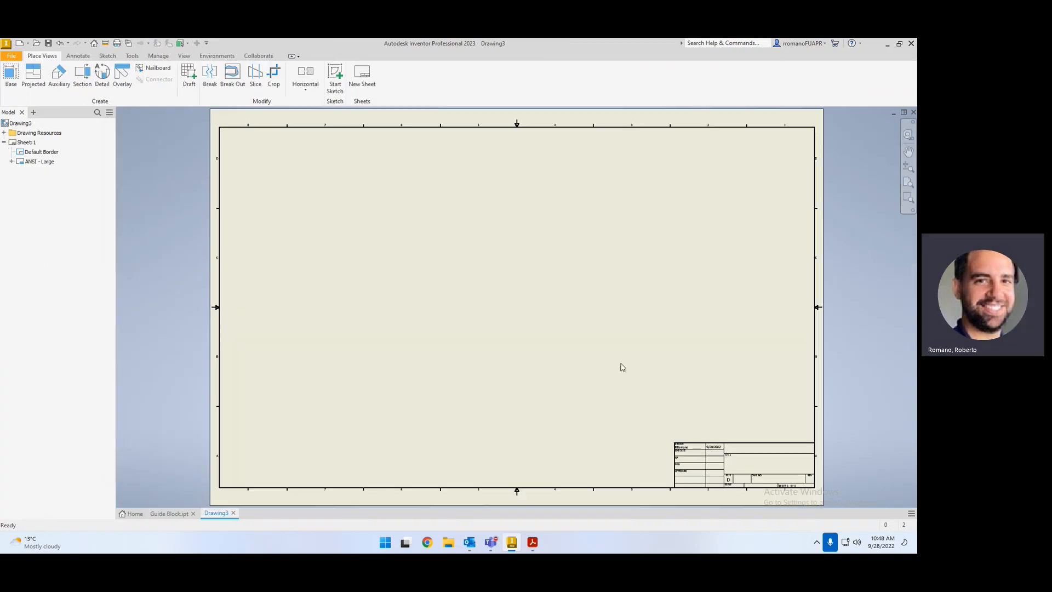
Step: Set up a base view of the Guide Block in the Right orientation at 3:1 scale
{"action": "left_click", "coordinate": [11, 75]}
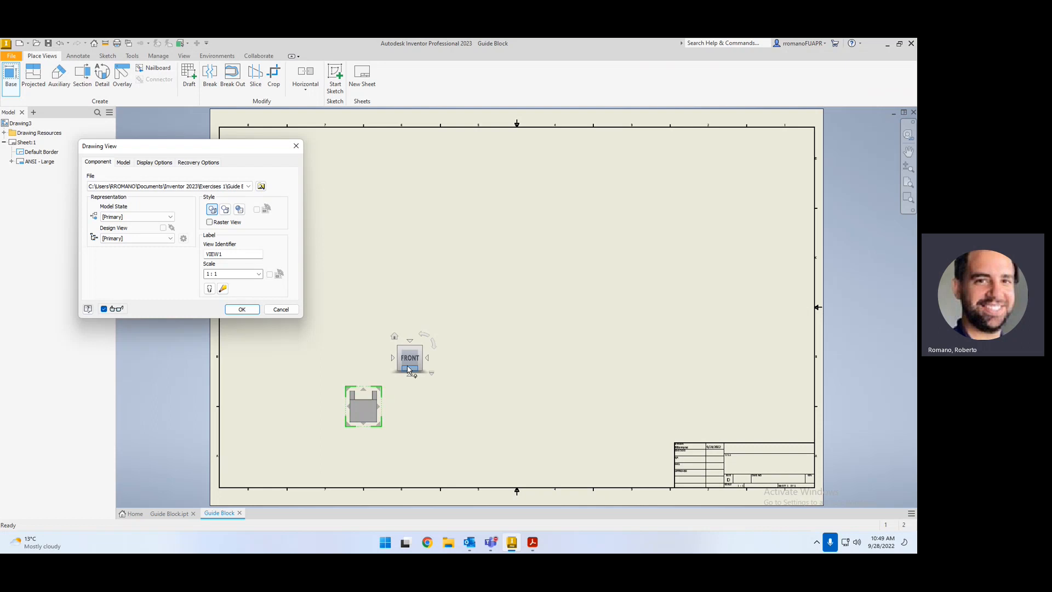
{"action": "left_click", "coordinate": [431, 361]}
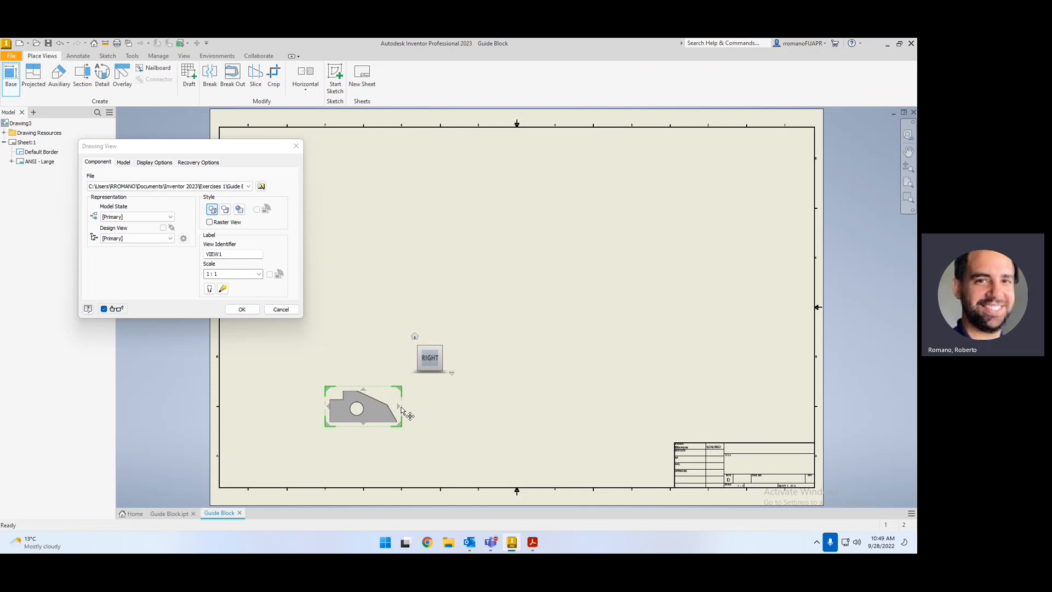
{"action": "left_click", "coordinate": [259, 274]}
{"action": "left_click", "coordinate": [237, 304]}
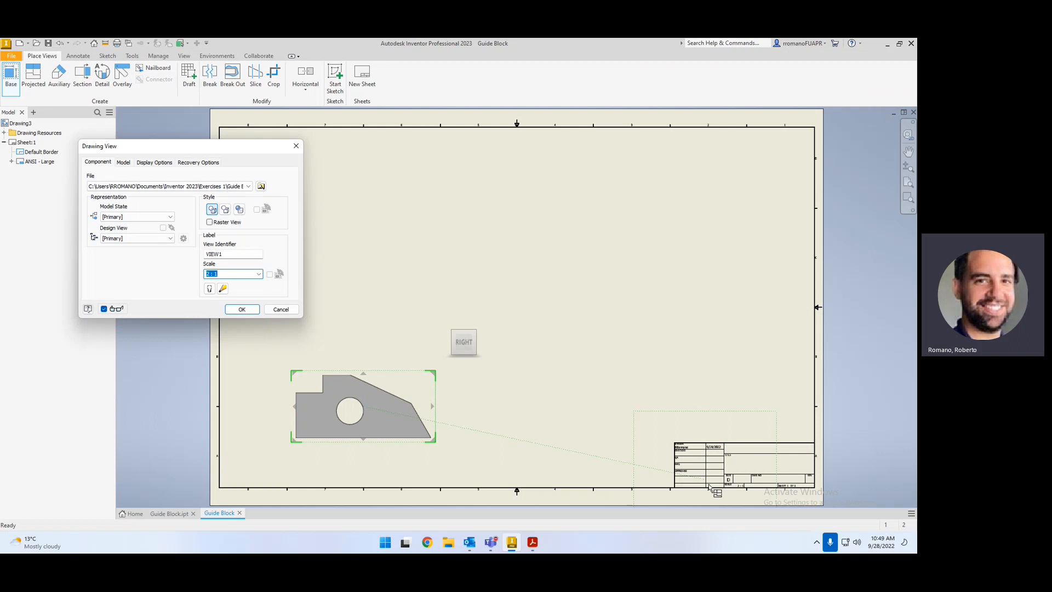
{"action": "left_click", "coordinate": [258, 274]}
{"action": "left_click", "coordinate": [230, 299]}
{"action": "scroll", "coordinate": [520, 332], "scroll_direction": "down", "scroll_amount": 3}
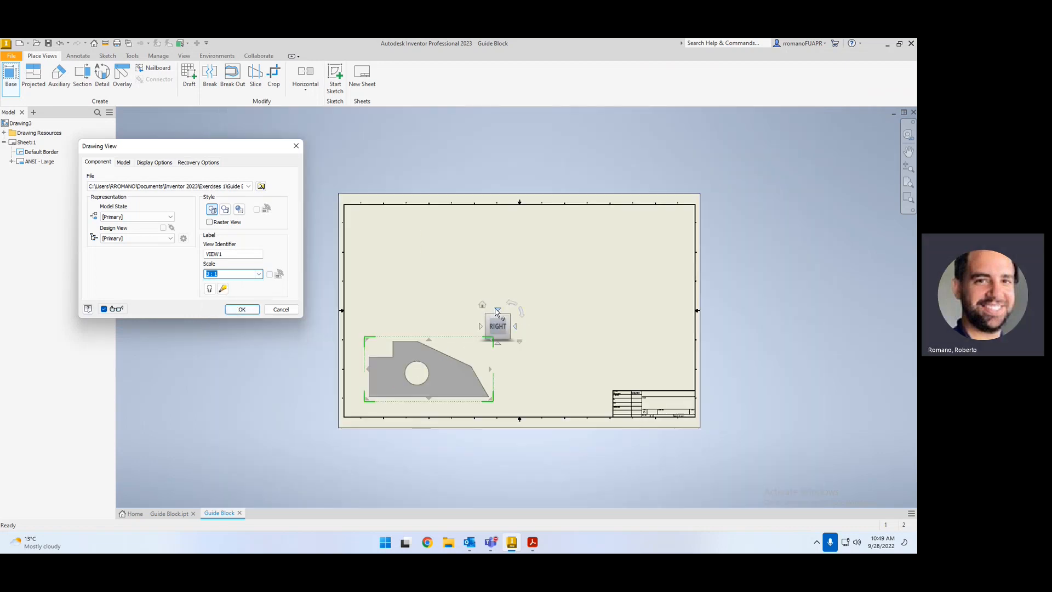
Step: Project top, isometric and end views from the base view, set the scale to 2:1, and create all the views
{"action": "left_click", "coordinate": [616, 279]}
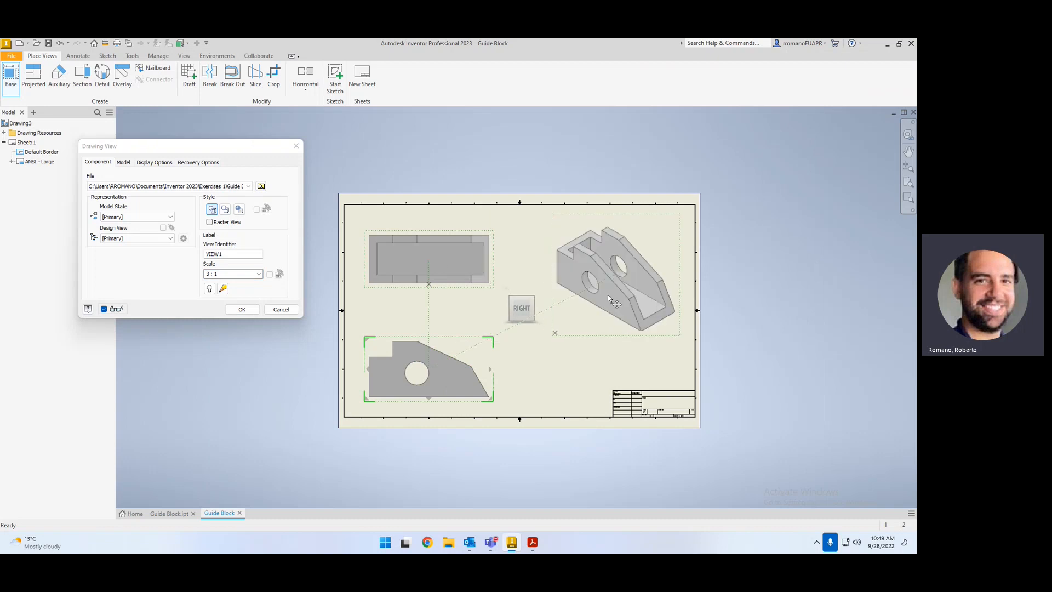
{"action": "left_click", "coordinate": [586, 366]}
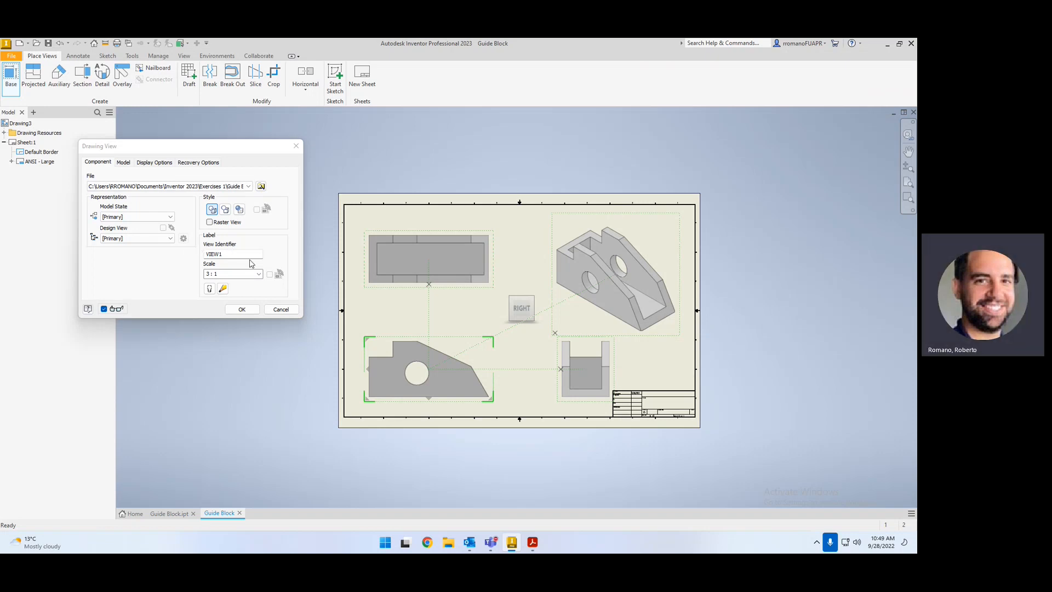
{"action": "left_click", "coordinate": [258, 274]}
{"action": "left_click", "coordinate": [231, 305]}
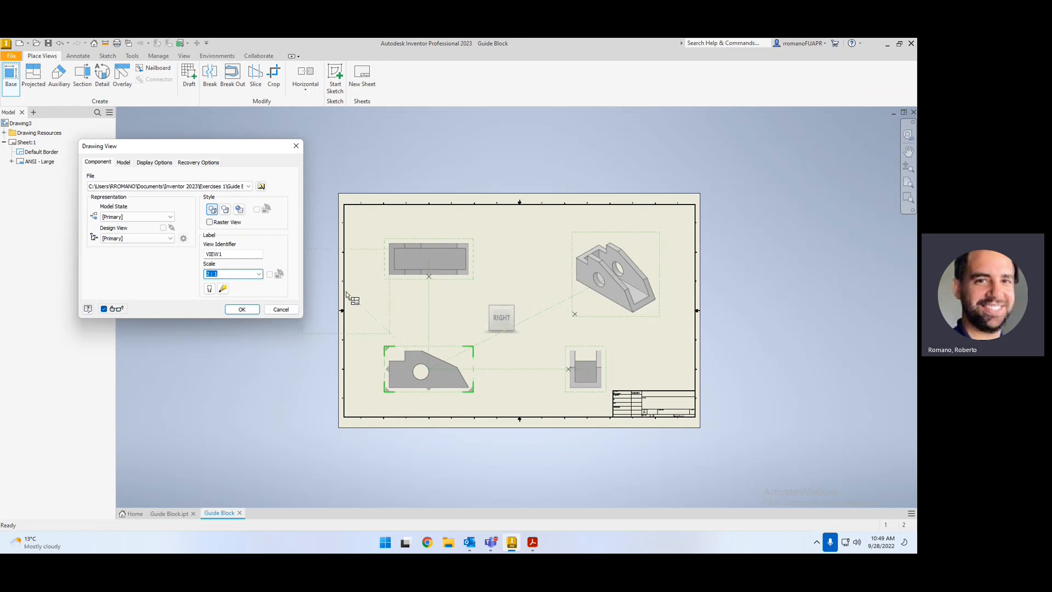
{"action": "left_click", "coordinate": [242, 309]}
Step: Change the isometric view's display style to shaded
{"action": "scroll", "coordinate": [616, 292], "scroll_direction": "up", "scroll_amount": 5}
{"action": "scroll", "coordinate": [646, 305], "scroll_direction": "down", "scroll_amount": 2}
{"action": "double_click", "coordinate": [748, 272]}
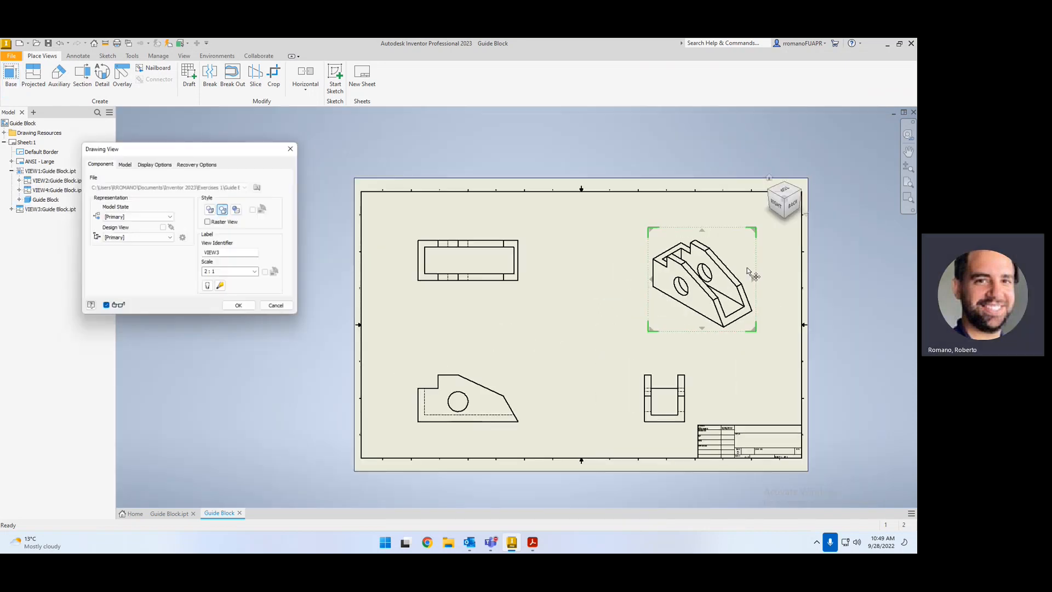
{"action": "left_click", "coordinate": [239, 211]}
{"action": "left_click", "coordinate": [242, 309]}
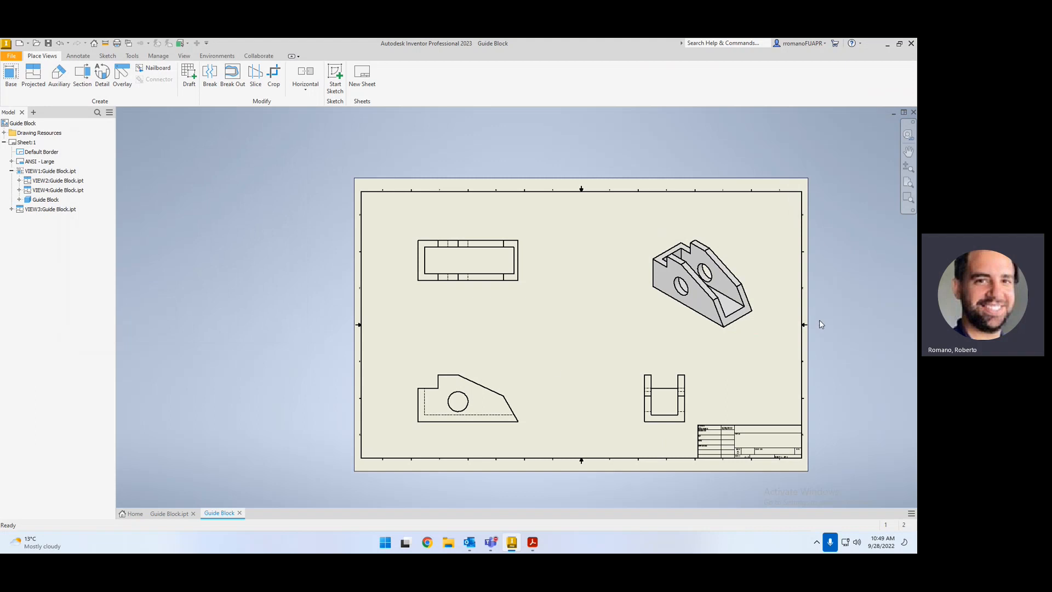
Step: Look over the arrangement of the four views on the sheet and dismiss the save reminder
{"action": "scroll", "coordinate": [452, 430], "scroll_direction": "down", "scroll_amount": 2}
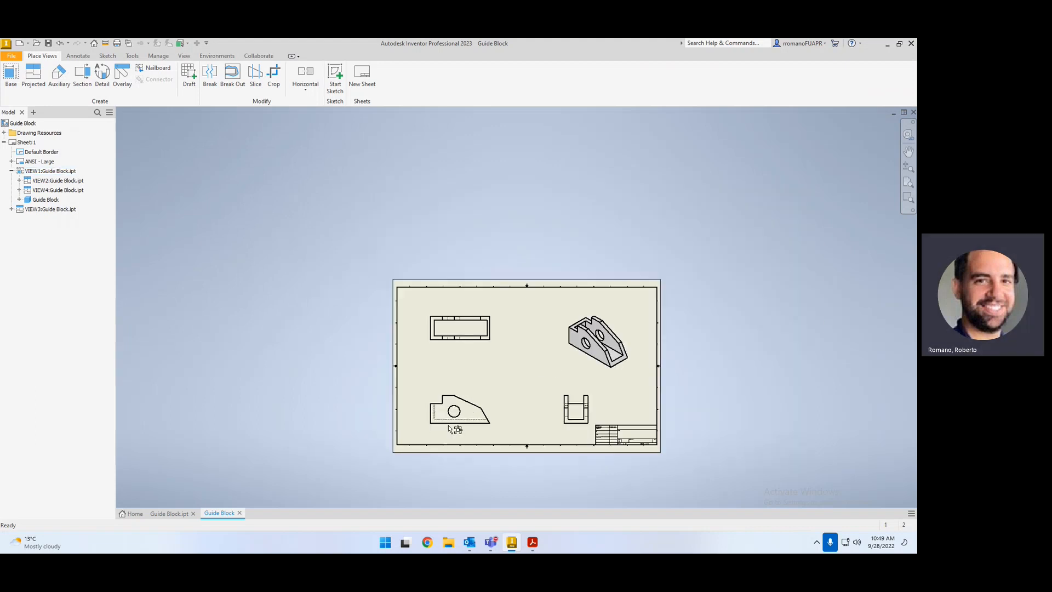
{"action": "scroll", "coordinate": [451, 443], "scroll_direction": "up", "scroll_amount": 3}
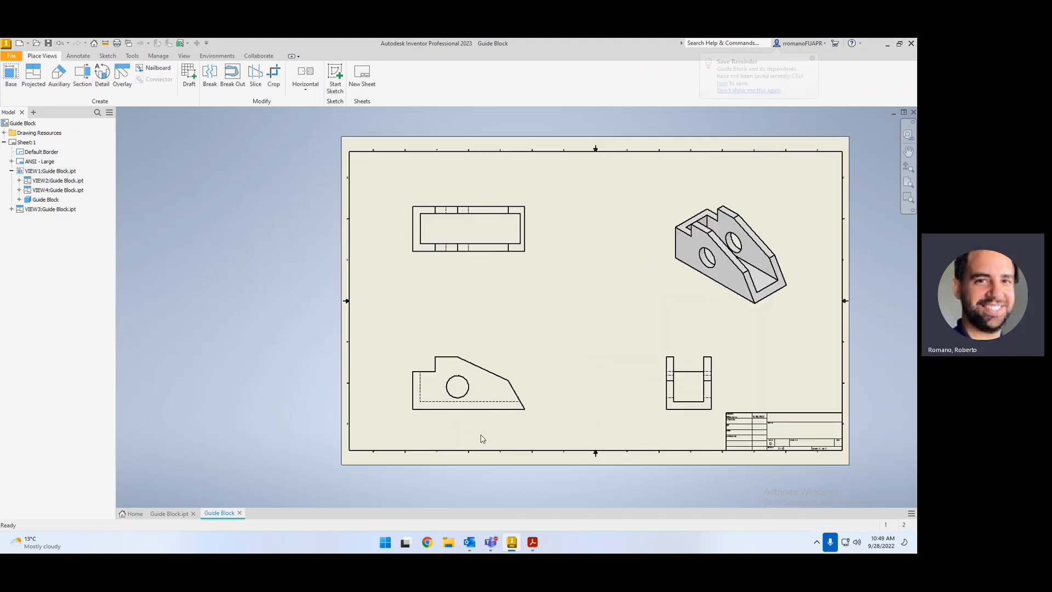
{"action": "scroll", "coordinate": [482, 436], "scroll_direction": "up", "scroll_amount": 2}
{"action": "scroll", "coordinate": [481, 424], "scroll_direction": "down", "scroll_amount": 1}
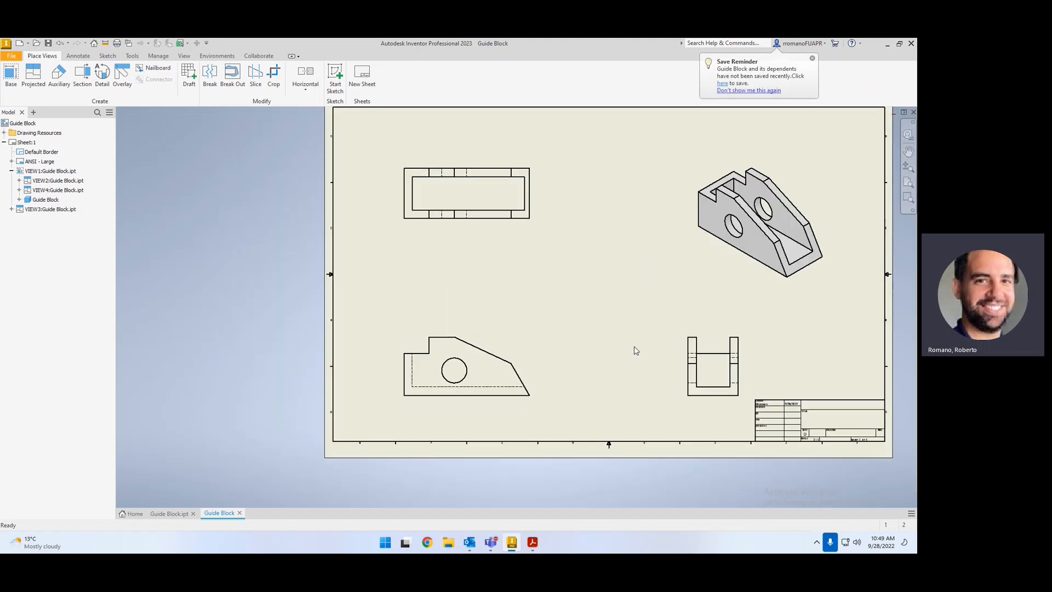
{"action": "left_click", "coordinate": [812, 58]}
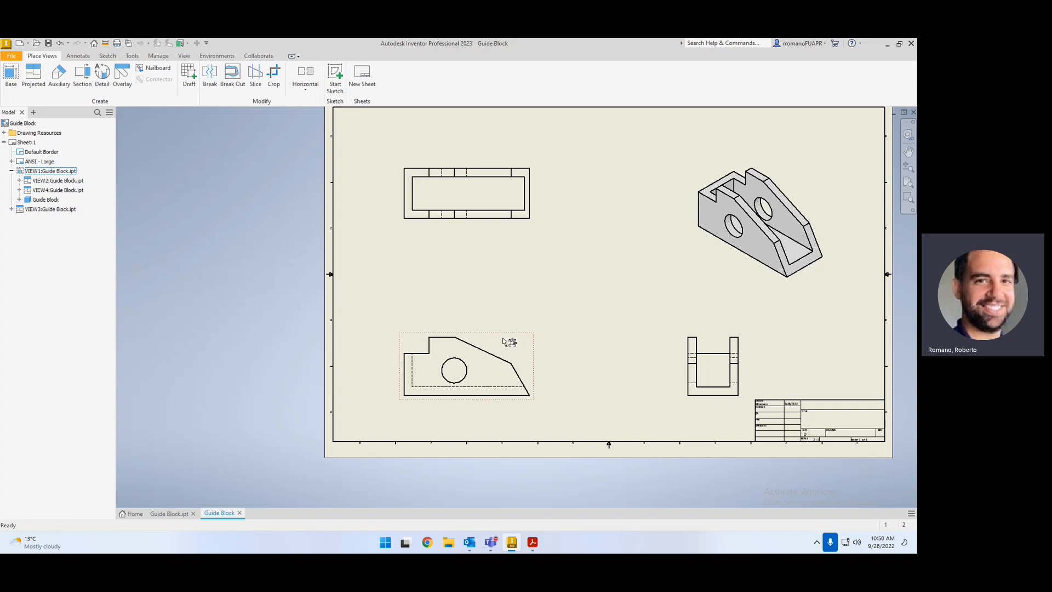
Step: Retrieve the model's sketch and feature dimensions into the base profile view
{"action": "left_click", "coordinate": [77, 55]}
{"action": "left_click", "coordinate": [422, 87]}
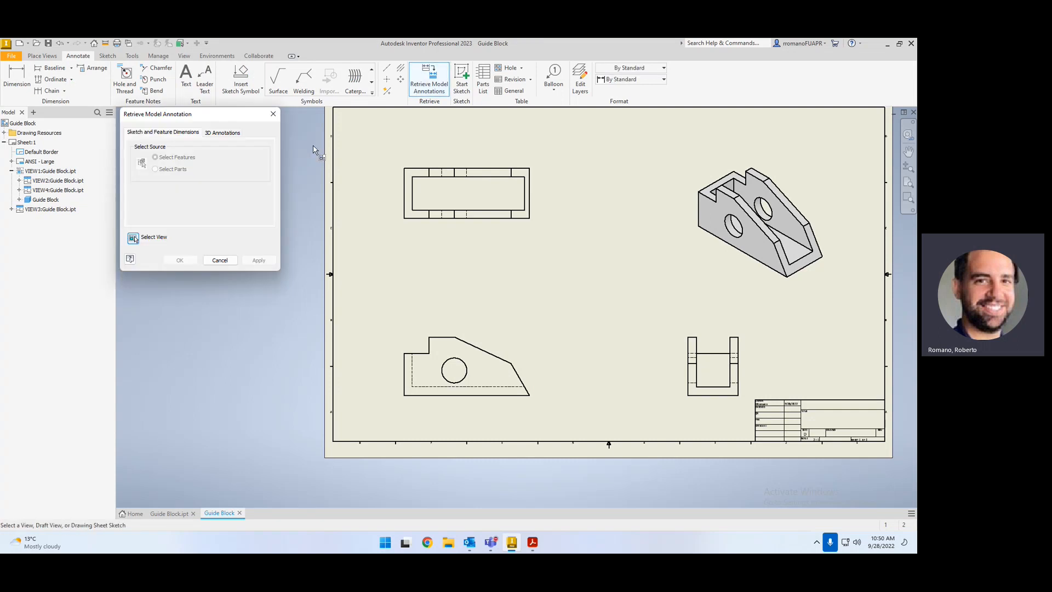
{"action": "left_click", "coordinate": [496, 351]}
{"action": "scroll", "coordinate": [455, 432], "scroll_direction": "down", "scroll_amount": 2}
{"action": "scroll", "coordinate": [456, 445], "scroll_direction": "up", "scroll_amount": 5}
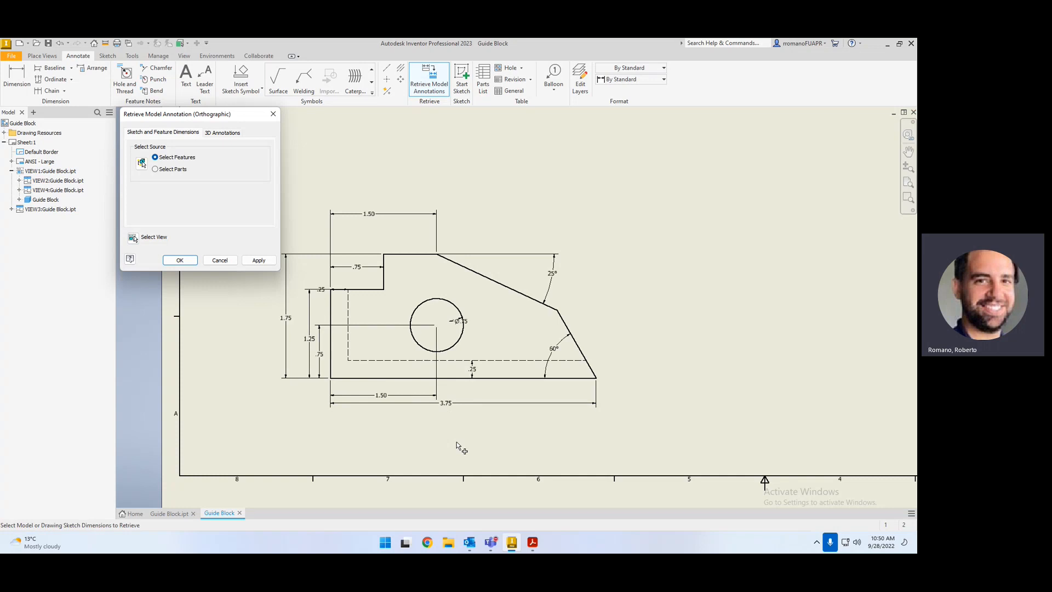
{"action": "left_click", "coordinate": [260, 261]}
{"action": "left_click", "coordinate": [273, 114]}
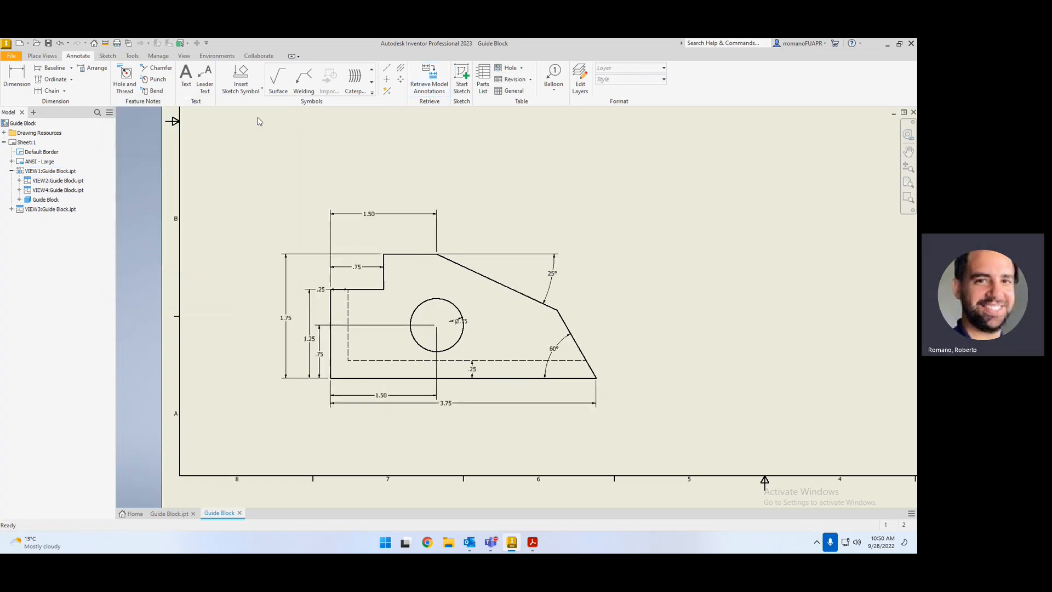
Step: Replace the hole's retrieved diameter dimension with a new diameter dimension placed outside the circle at its upper right
{"action": "left_click", "coordinate": [463, 323]}
{"action": "left_click_drag", "start_coordinate": [465, 327], "coordinate": [487, 337]}
{"action": "key", "text": "Delete"}
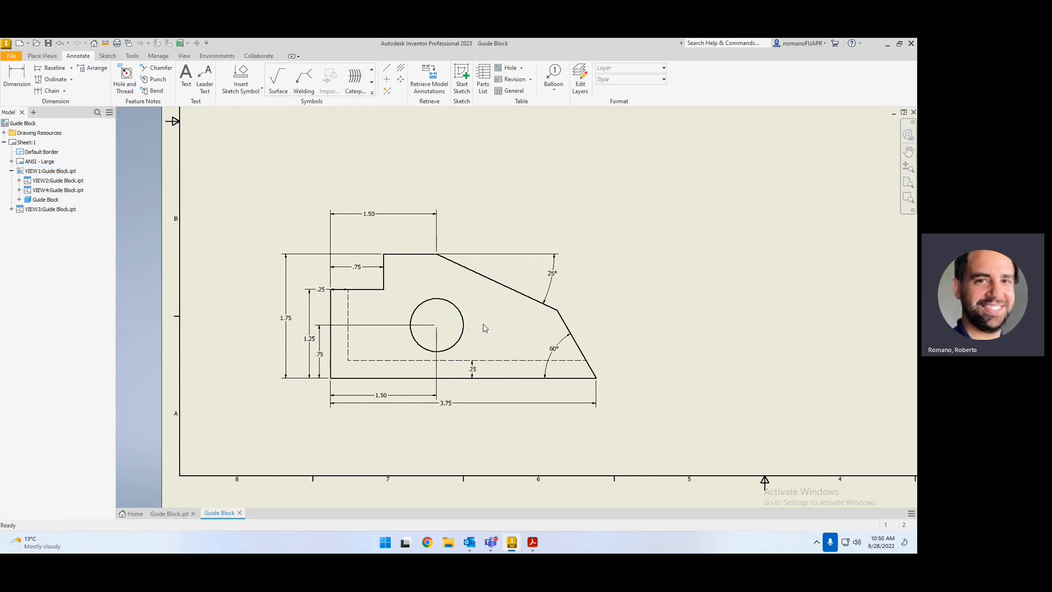
{"action": "left_click", "coordinate": [16, 75]}
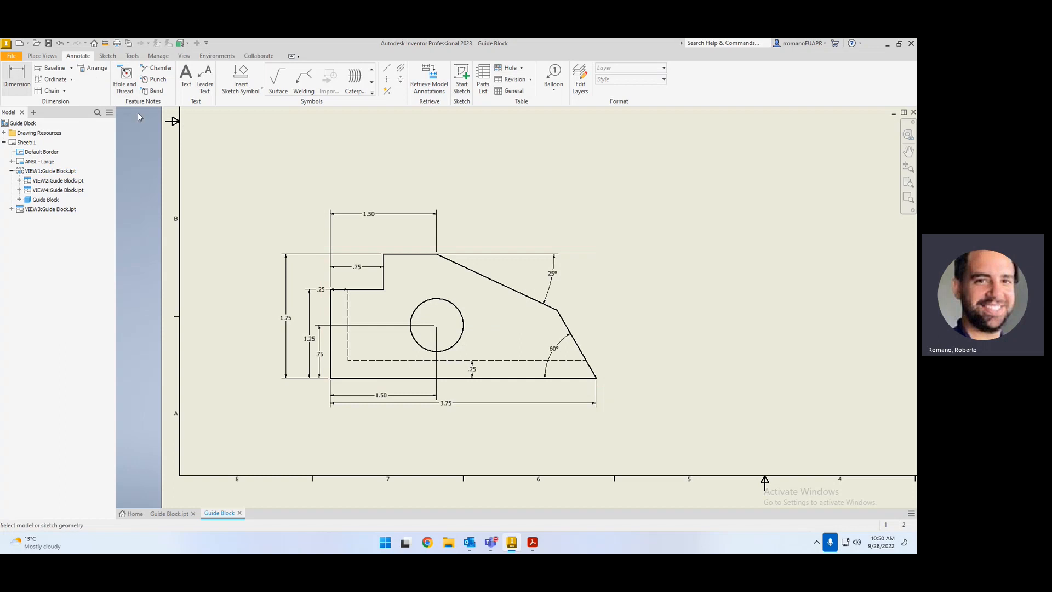
{"action": "left_click", "coordinate": [458, 311]}
{"action": "left_click", "coordinate": [486, 301]}
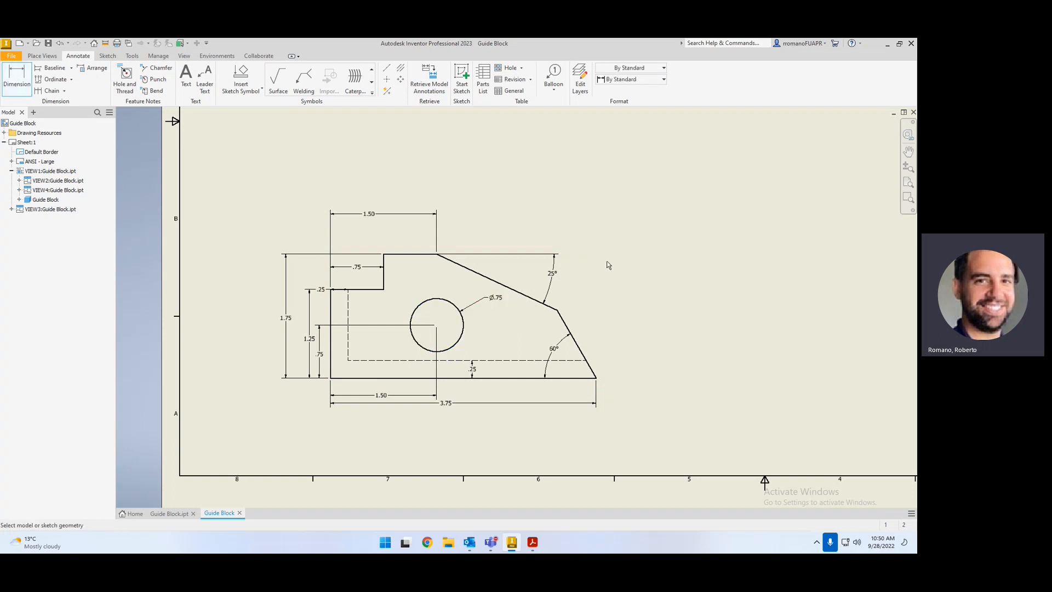
{"action": "key", "text": "Escape"}
Step: Add a center mark to the hole in the profile view
{"action": "left_click", "coordinate": [418, 396]}
{"action": "key", "text": "Escape"}
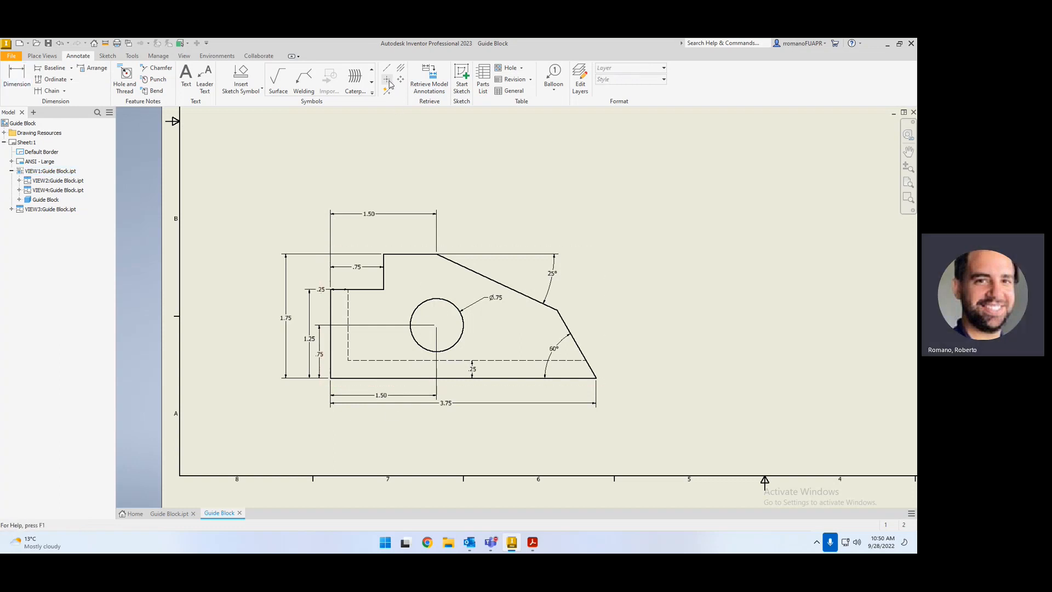
{"action": "left_click", "coordinate": [387, 253]}
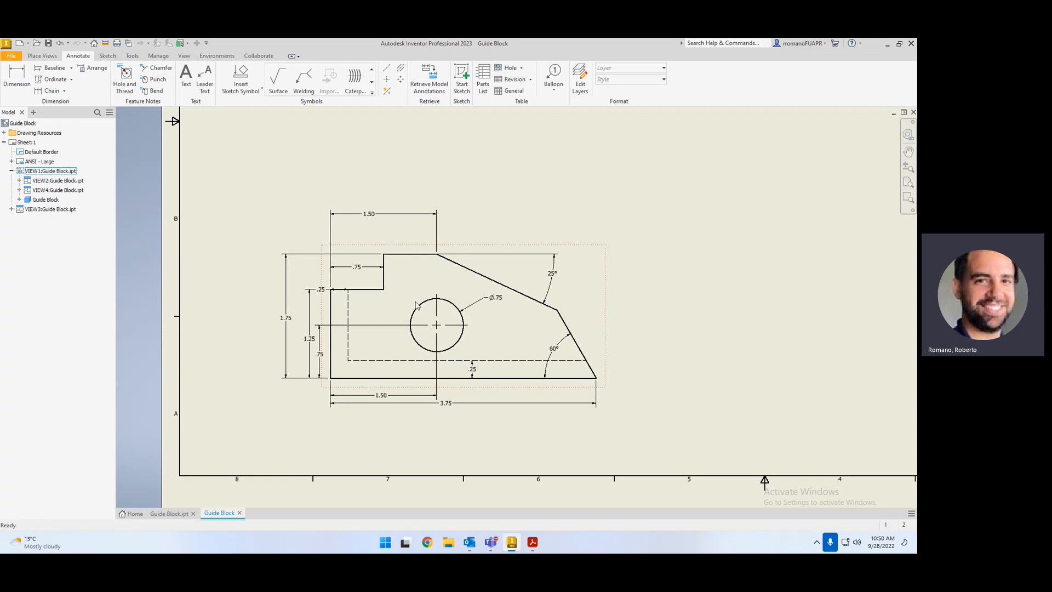
Step: Rearrange the 1.50 and .75 horizontal dimensions so they are stacked above the profile view
{"action": "left_click", "coordinate": [382, 218]}
{"action": "left_click", "coordinate": [358, 268]}
{"action": "left_click_drag", "start_coordinate": [357, 268], "coordinate": [361, 229]}
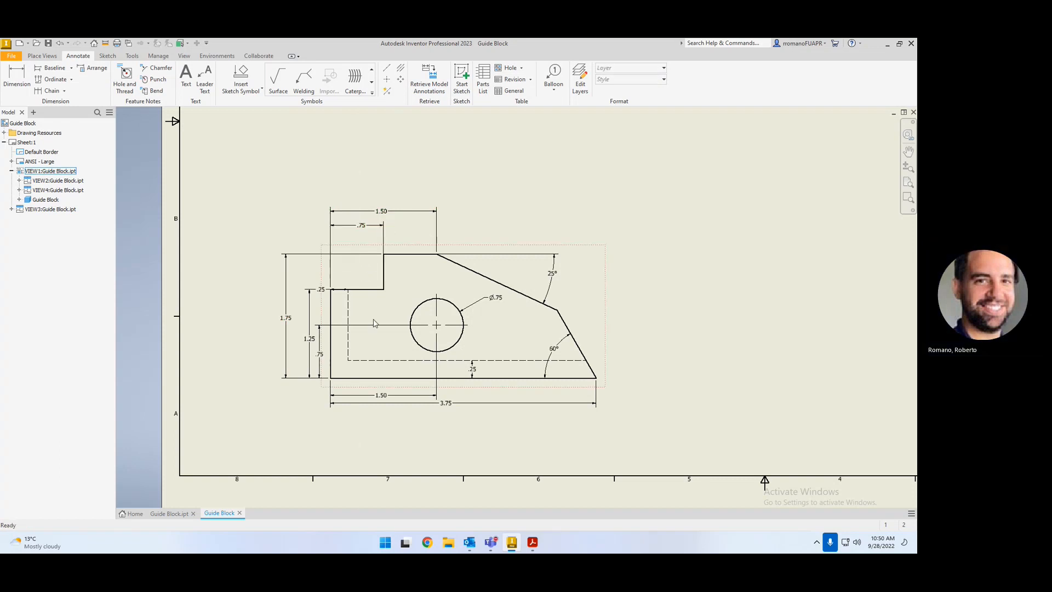
Step: Space the 1.75, 1.25 and .75 vertical dimensions farther out from the profile's left edge
{"action": "left_click_drag", "start_coordinate": [286, 323], "coordinate": [316, 356]}
{"action": "left_click", "coordinate": [309, 341]}
{"action": "left_click", "coordinate": [321, 357]}
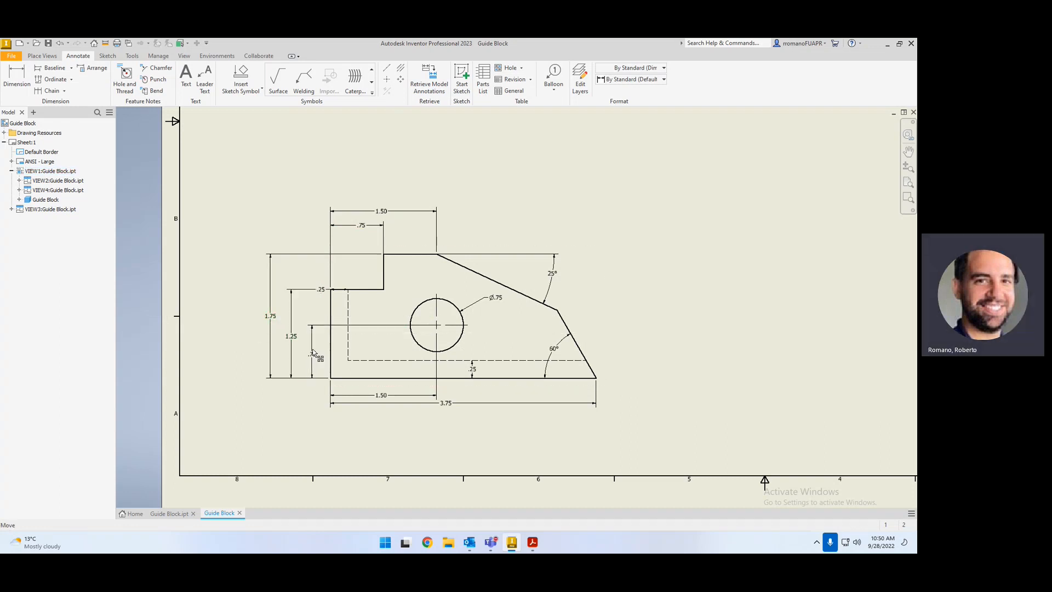
Step: Move the .25 end wall thickness dimension above the notch in the profile view, and delete it
{"action": "left_click", "coordinate": [321, 291]}
{"action": "left_click_drag", "start_coordinate": [322, 293], "coordinate": [346, 275]}
{"action": "scroll", "coordinate": [345, 275], "scroll_direction": "down", "scroll_amount": 5}
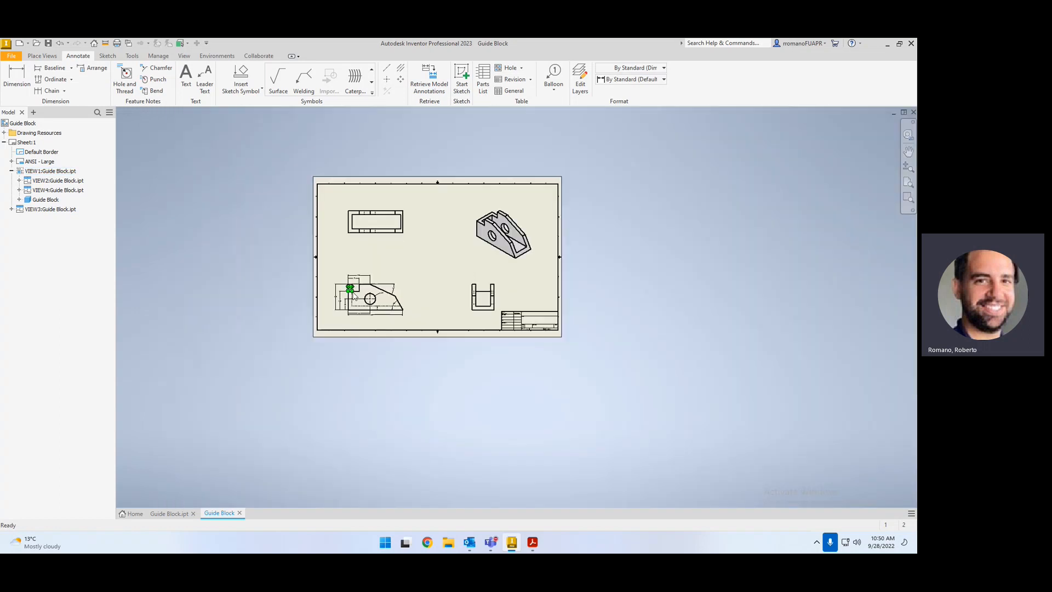
{"action": "scroll", "coordinate": [361, 206], "scroll_direction": "up", "scroll_amount": 3}
{"action": "scroll", "coordinate": [362, 204], "scroll_direction": "down", "scroll_amount": 3}
{"action": "scroll", "coordinate": [330, 338], "scroll_direction": "up", "scroll_amount": 5}
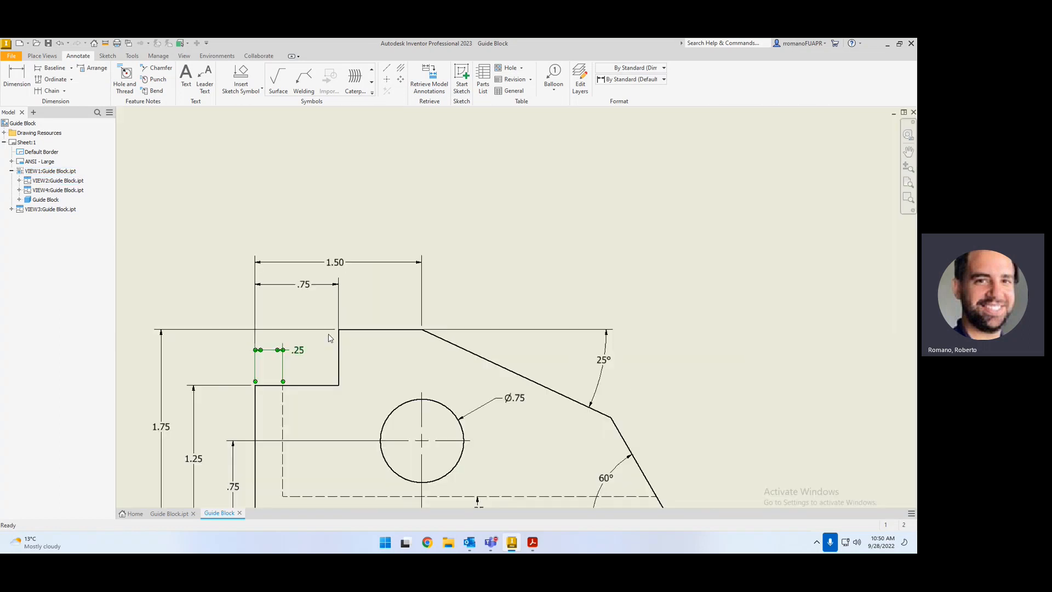
{"action": "left_click", "coordinate": [300, 364]}
{"action": "left_click", "coordinate": [285, 367]}
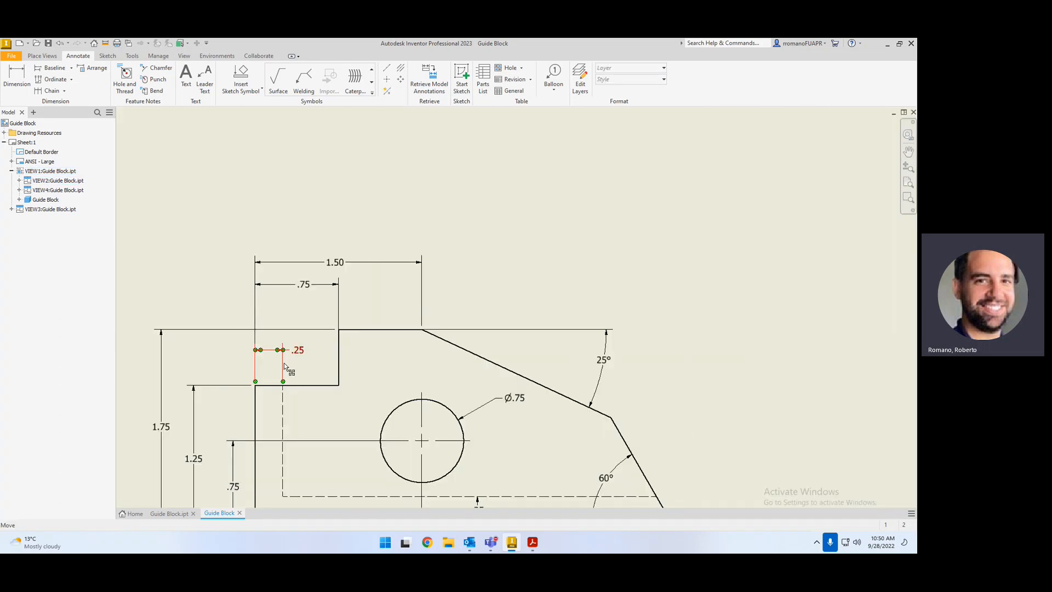
{"action": "key", "text": "Delete"}
Step: Delete the .25 floor thickness dimension from the profile view
{"action": "scroll", "coordinate": [323, 345], "scroll_direction": "down", "scroll_amount": 2}
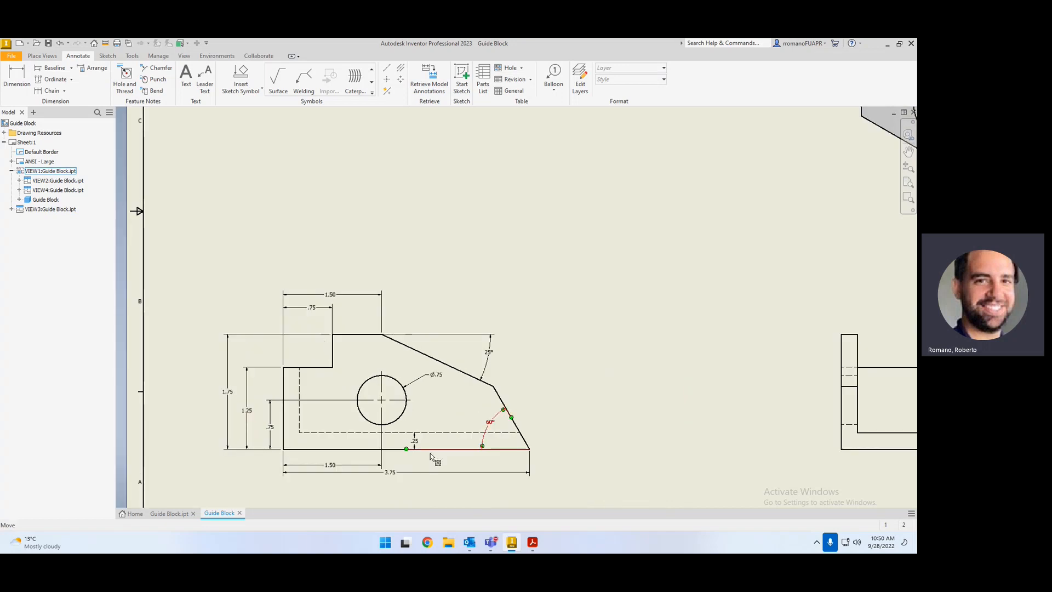
{"action": "scroll", "coordinate": [415, 441], "scroll_direction": "down", "scroll_amount": 2}
{"action": "scroll", "coordinate": [415, 441], "scroll_direction": "up", "scroll_amount": 4}
{"action": "left_click", "coordinate": [432, 403]}
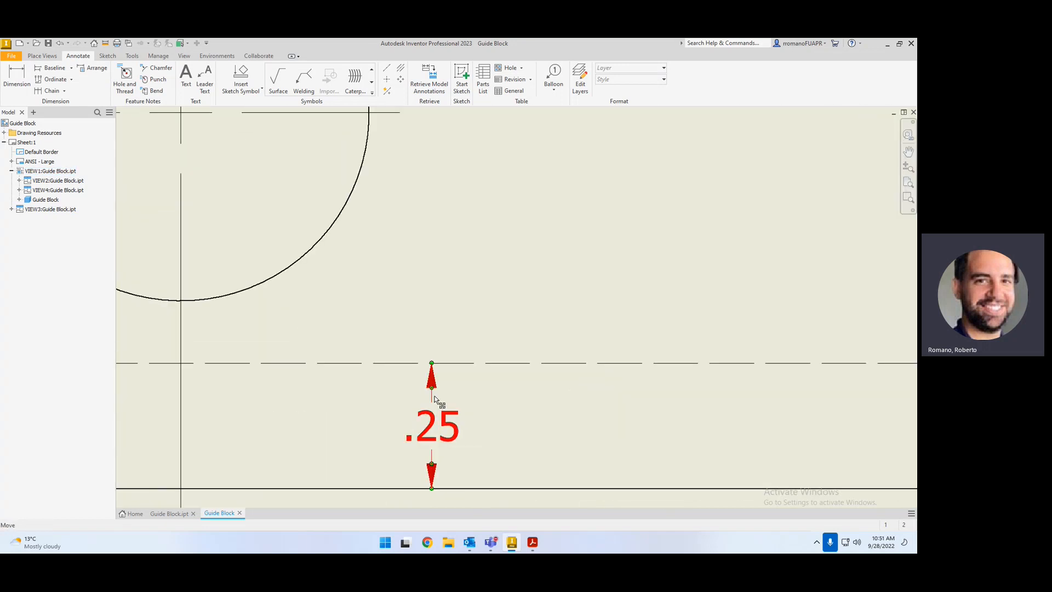
{"action": "key", "text": "Delete"}
Step: Delete the 3.75 overall length dimension below the profile view
{"action": "scroll", "coordinate": [449, 423], "scroll_direction": "down", "scroll_amount": 5}
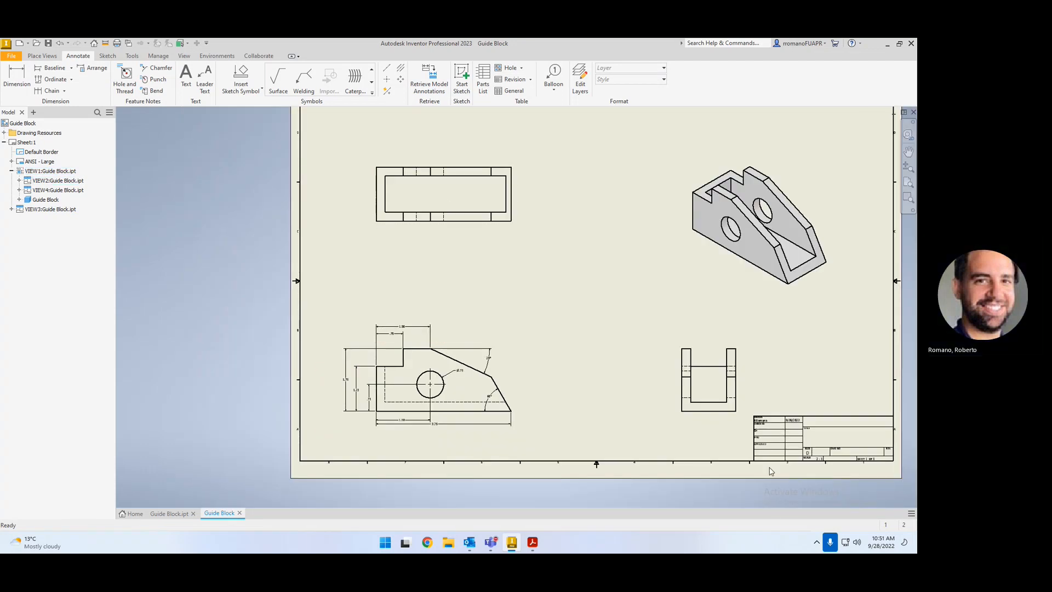
{"action": "left_click", "coordinate": [489, 374]}
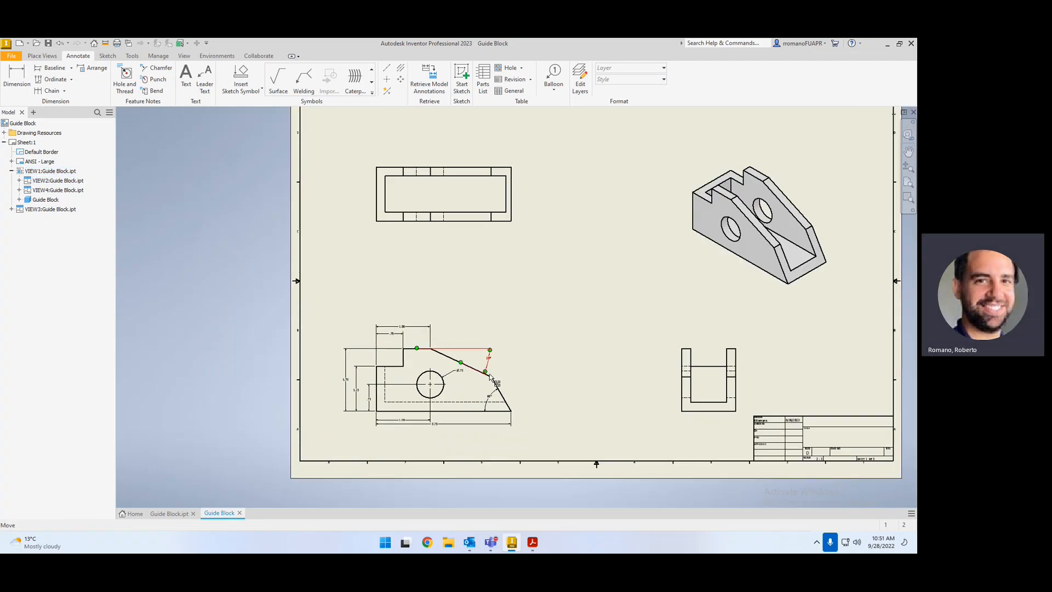
{"action": "scroll", "coordinate": [460, 459], "scroll_direction": "down", "scroll_amount": 4}
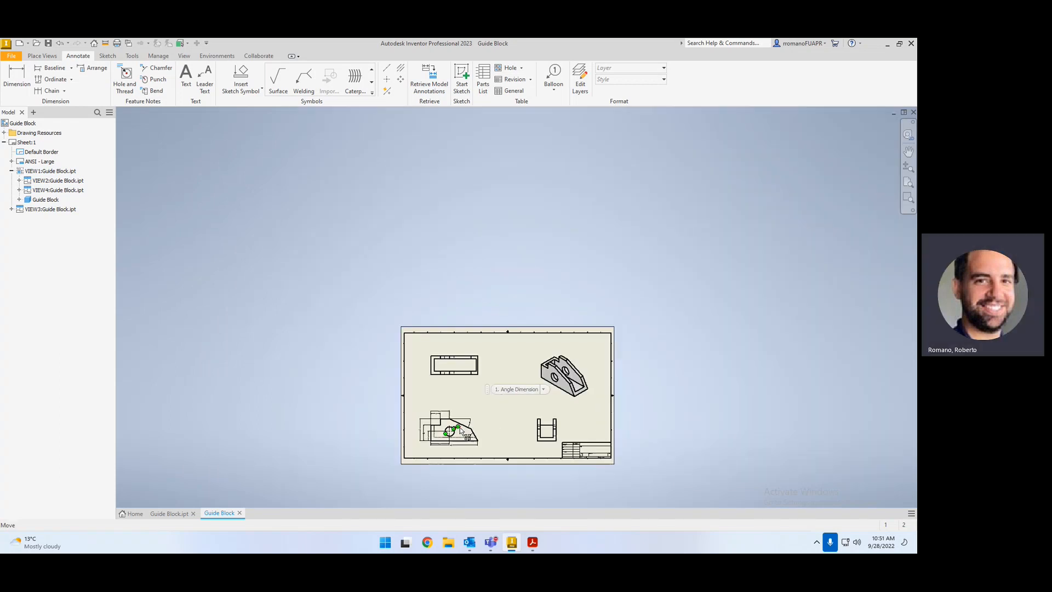
{"action": "scroll", "coordinate": [461, 459], "scroll_direction": "up", "scroll_amount": 9}
{"action": "scroll", "coordinate": [463, 463], "scroll_direction": "down", "scroll_amount": 5}
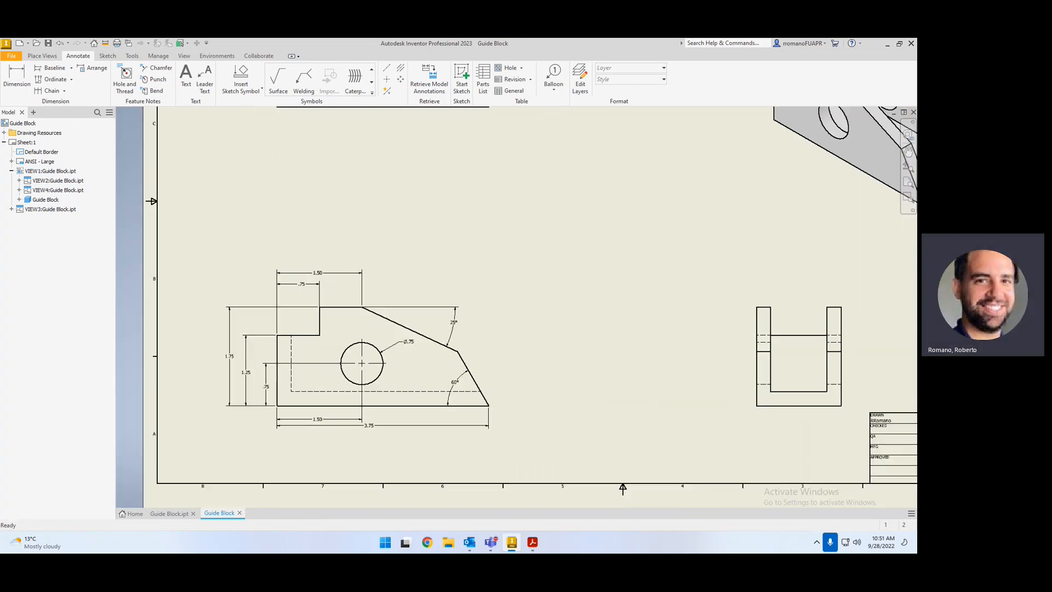
{"action": "left_click", "coordinate": [383, 426]}
{"action": "key", "text": "Delete"}
Step: Delete the 1.75 overall height dimension from the profile view
{"action": "scroll", "coordinate": [401, 351], "scroll_direction": "down", "scroll_amount": 5}
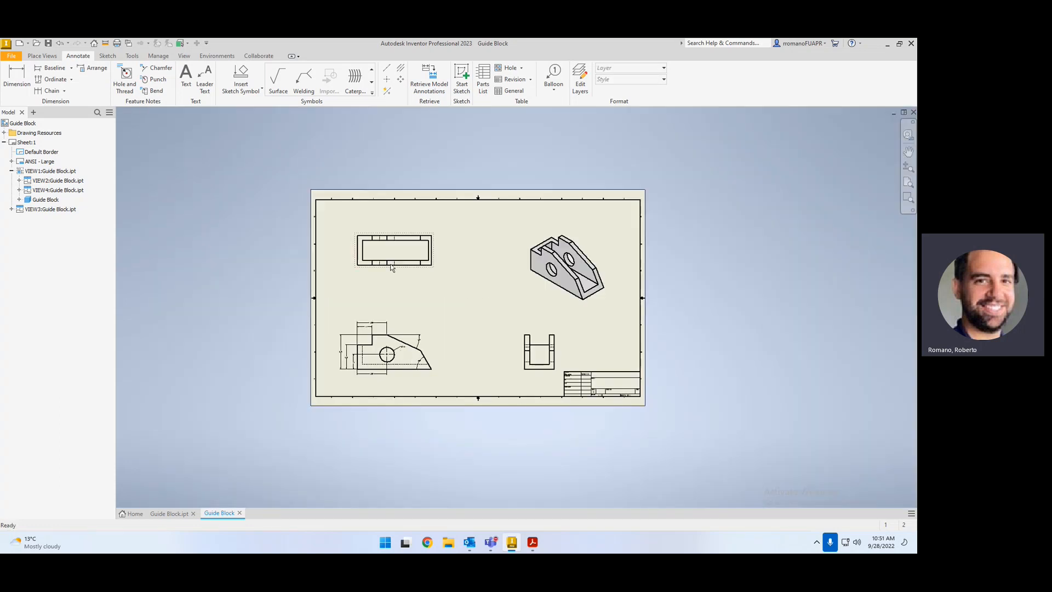
{"action": "scroll", "coordinate": [371, 248], "scroll_direction": "up", "scroll_amount": 3}
{"action": "scroll", "coordinate": [597, 404], "scroll_direction": "down", "scroll_amount": 5}
{"action": "scroll", "coordinate": [701, 460], "scroll_direction": "up", "scroll_amount": 6}
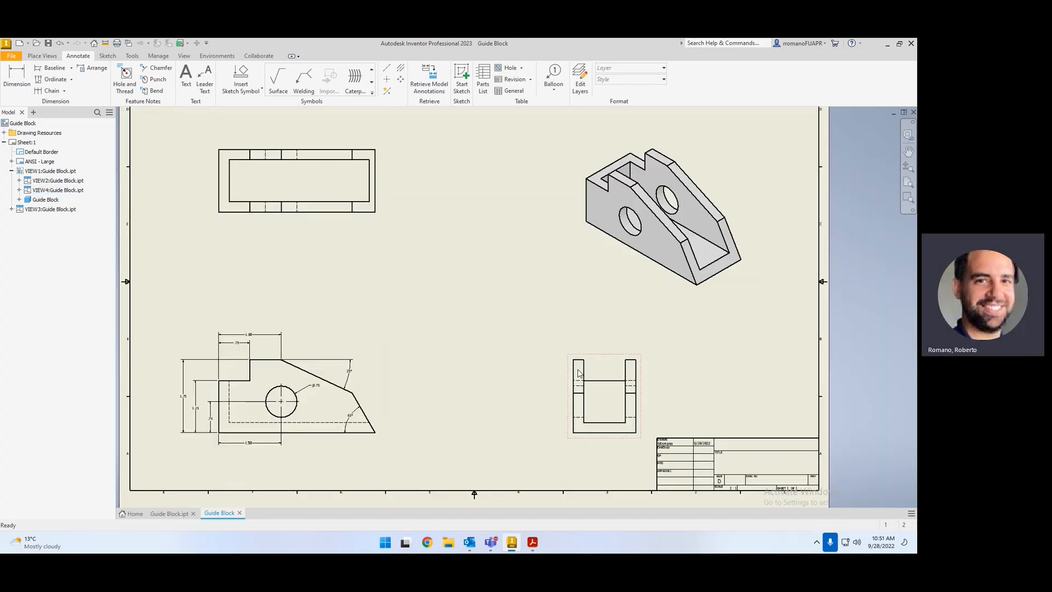
{"action": "left_click", "coordinate": [181, 399]}
{"action": "key", "text": "Delete"}
Step: Dimension the overall height of the end view, placing the dimension beside its left wall
{"action": "left_click", "coordinate": [17, 77]}
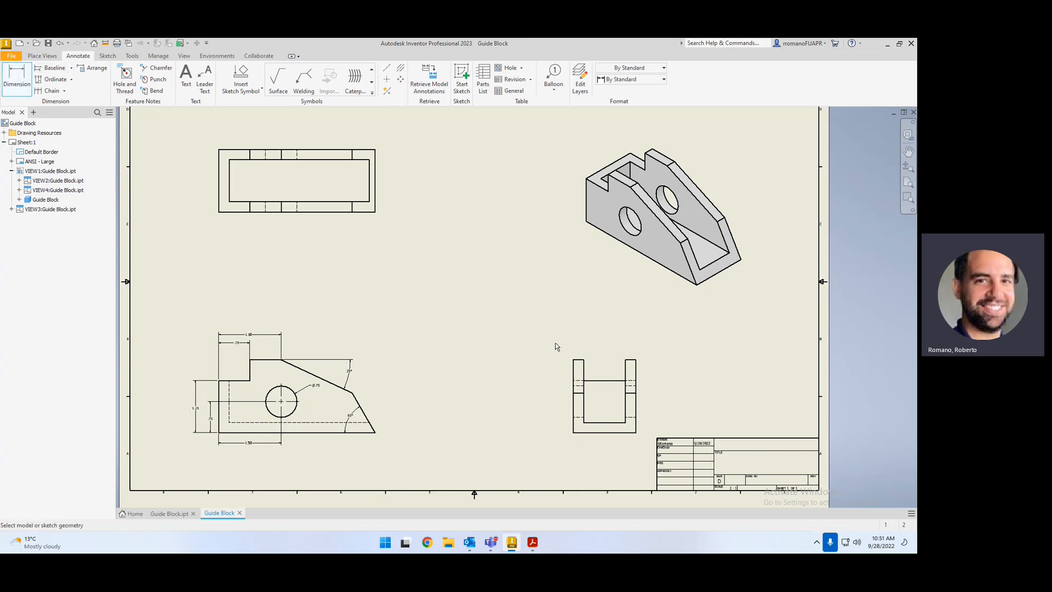
{"action": "left_click", "coordinate": [579, 362]}
{"action": "left_click", "coordinate": [599, 434]}
{"action": "left_click", "coordinate": [546, 390]}
Step: Dimension the overall length of the block in the top view, placing the dimension below the view
{"action": "left_click", "coordinate": [219, 174]}
{"action": "left_click", "coordinate": [377, 191]}
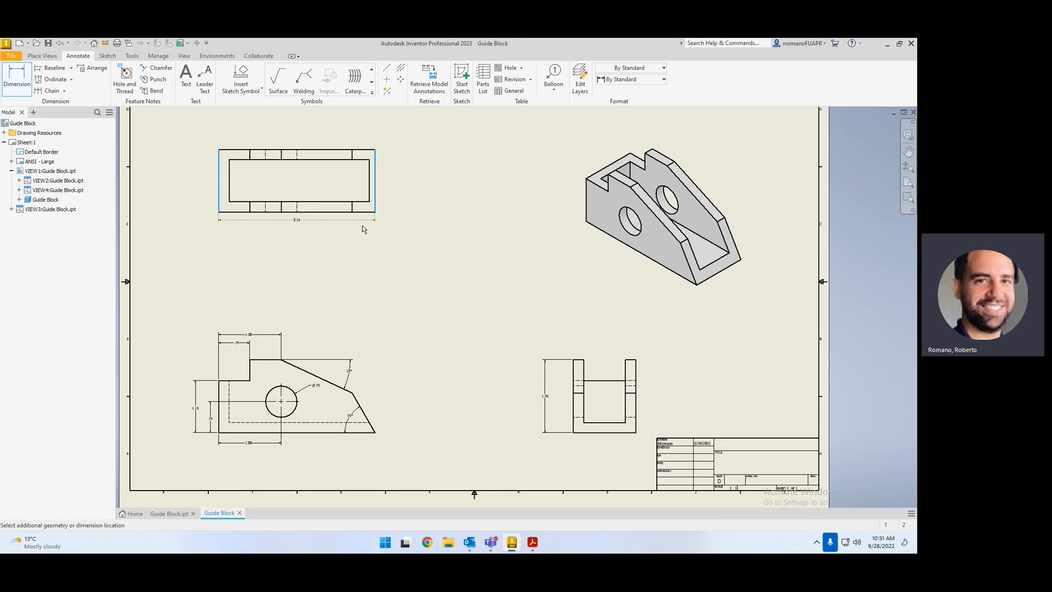
{"action": "left_click", "coordinate": [314, 232]}
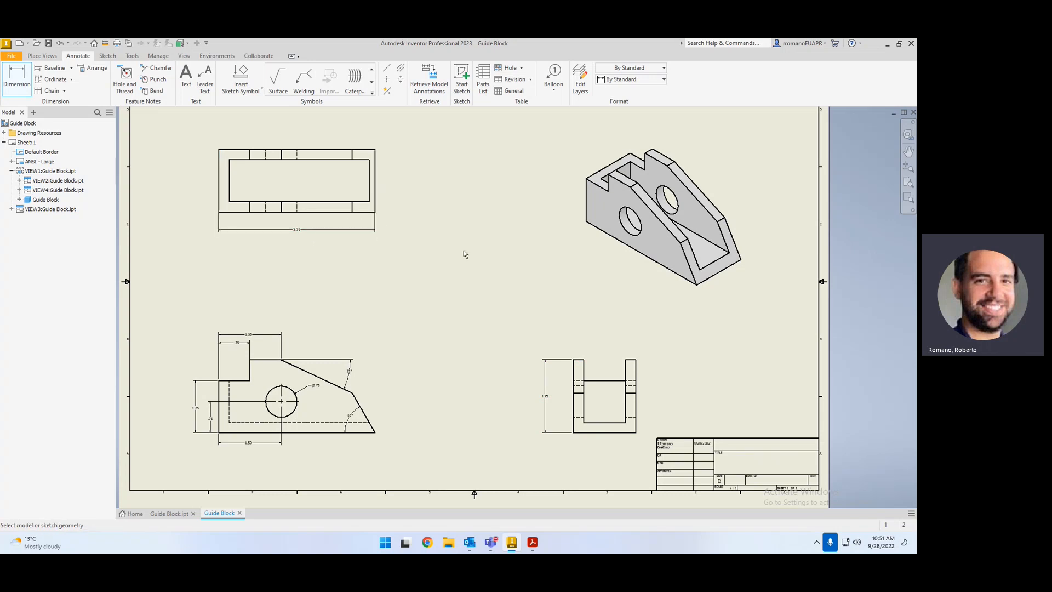
{"action": "key", "text": "Escape"}
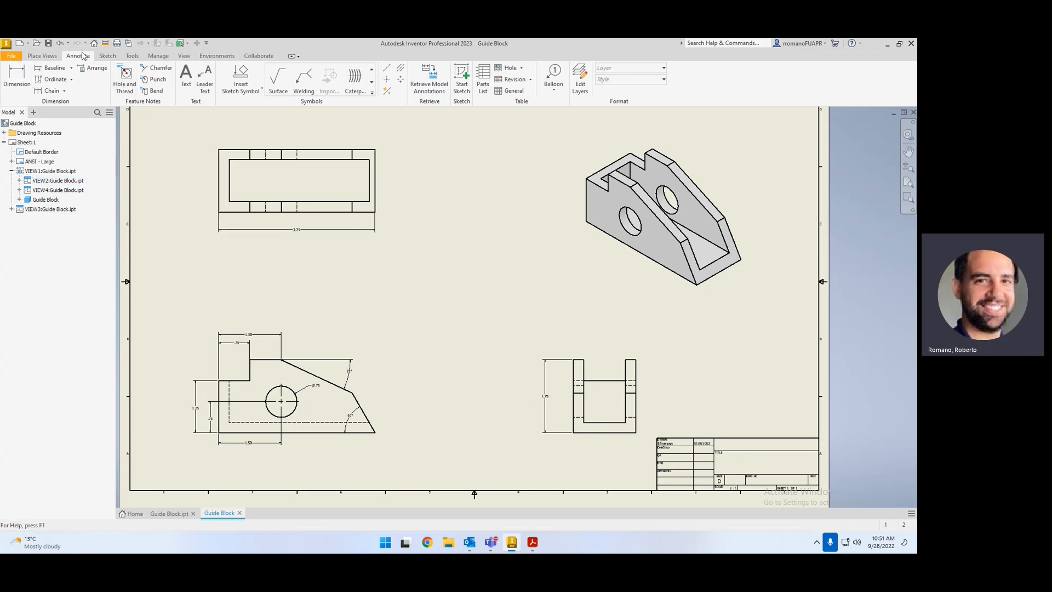
Step: Dimension the overall width of the block in the top view, placing the dimension to the left of the view
{"action": "left_click", "coordinate": [16, 76]}
{"action": "left_click", "coordinate": [244, 154]}
{"action": "left_click", "coordinate": [244, 214]}
{"action": "left_click", "coordinate": [204, 186]}
{"action": "key", "text": "Escape"}
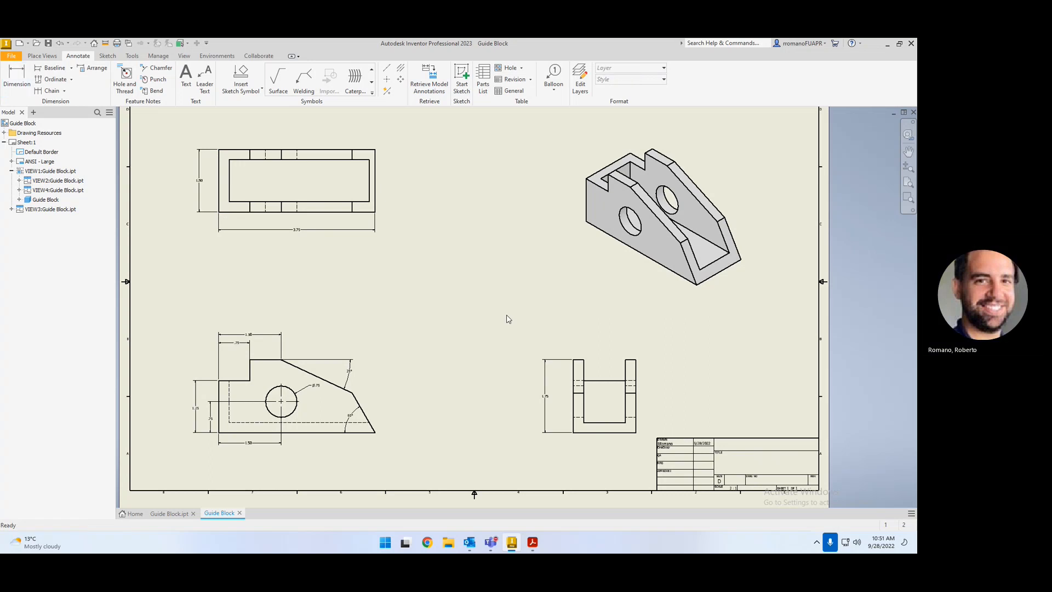
{"action": "scroll", "coordinate": [638, 370], "scroll_direction": "up", "scroll_amount": 3}
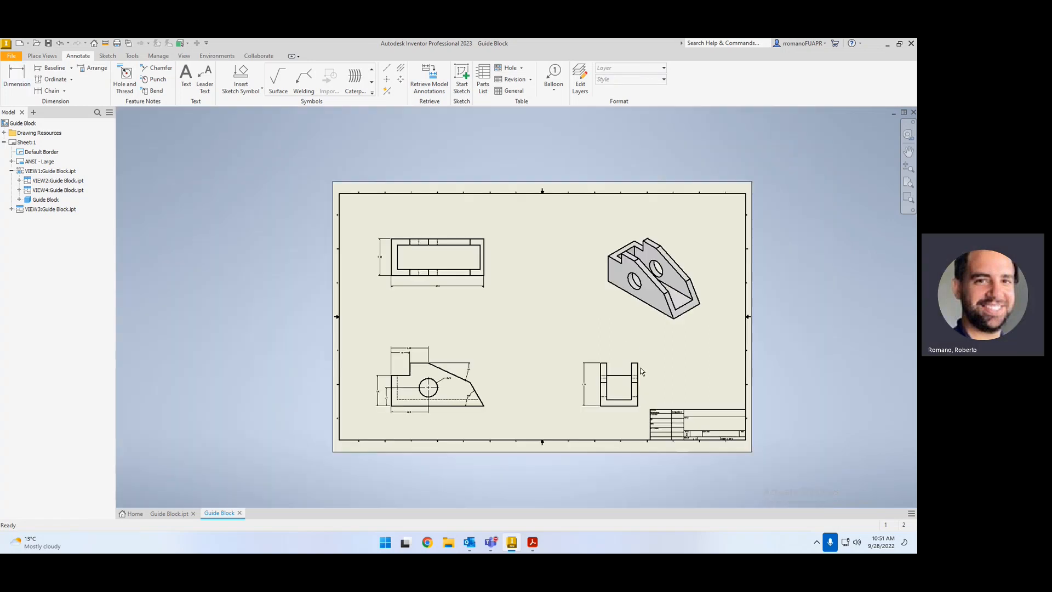
{"action": "scroll", "coordinate": [640, 376], "scroll_direction": "down", "scroll_amount": 7}
{"action": "left_click", "coordinate": [490, 331]}
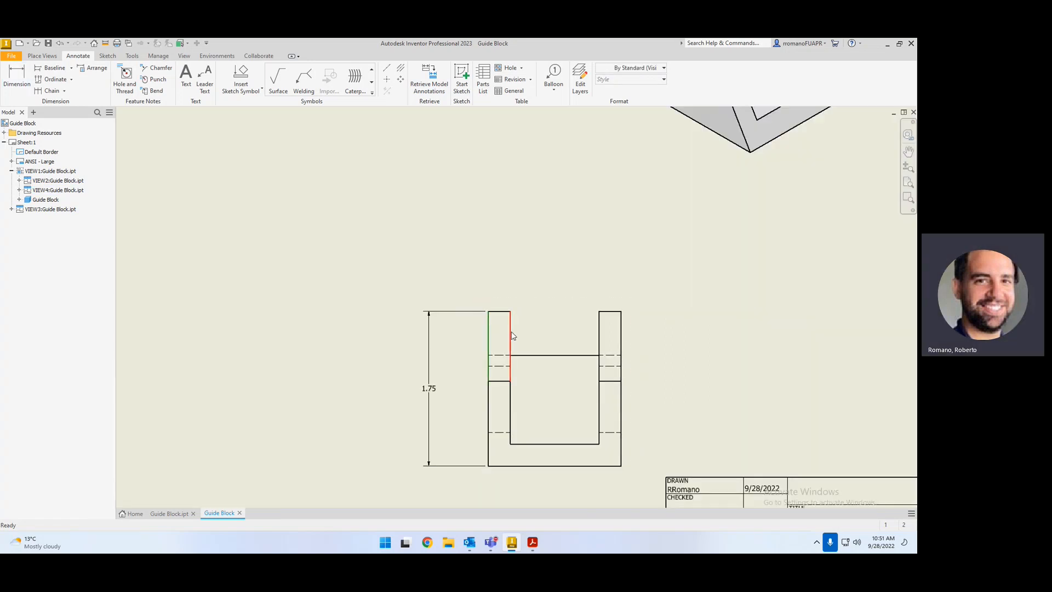
{"action": "left_click", "coordinate": [512, 332]}
{"action": "key", "text": "Escape"}
{"action": "left_click", "coordinate": [16, 79]}
{"action": "left_click", "coordinate": [488, 342]}
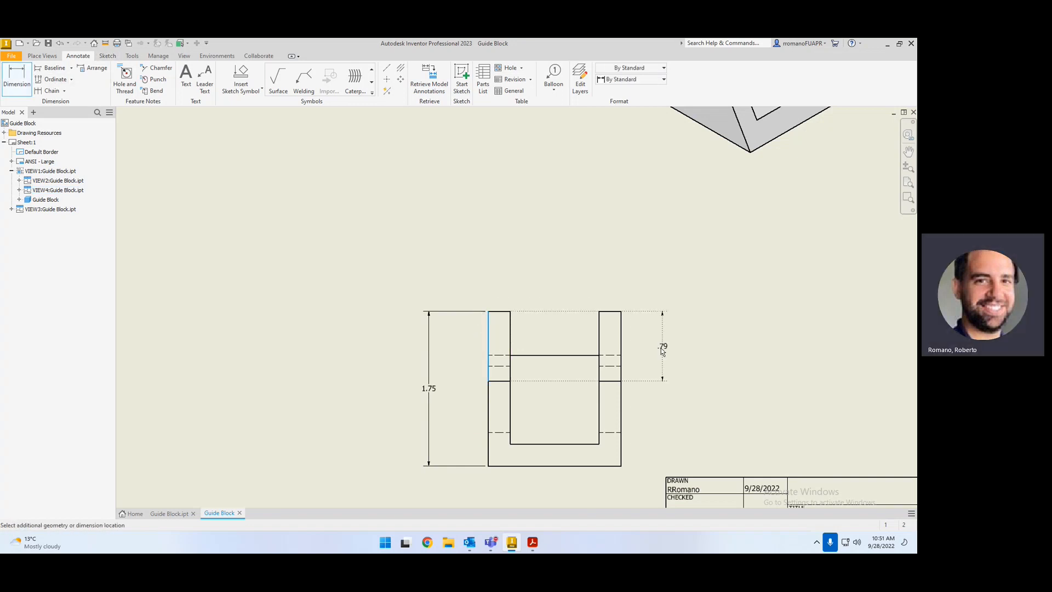
{"action": "left_click", "coordinate": [623, 341]}
{"action": "scroll", "coordinate": [565, 271], "scroll_direction": "up", "scroll_amount": 4}
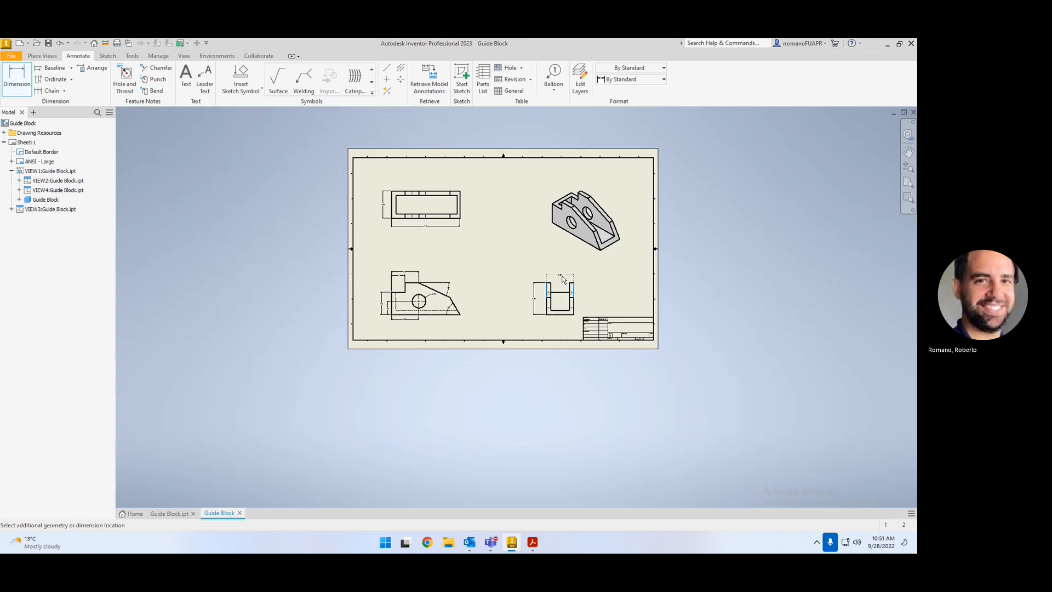
{"action": "scroll", "coordinate": [564, 271], "scroll_direction": "down", "scroll_amount": 2}
{"action": "scroll", "coordinate": [236, 141], "scroll_direction": "down", "scroll_amount": 3}
{"action": "scroll", "coordinate": [341, 233], "scroll_direction": "up", "scroll_amount": 5}
{"action": "key", "text": "Escape"}
{"action": "scroll", "coordinate": [512, 298], "scroll_direction": "down", "scroll_amount": 8}
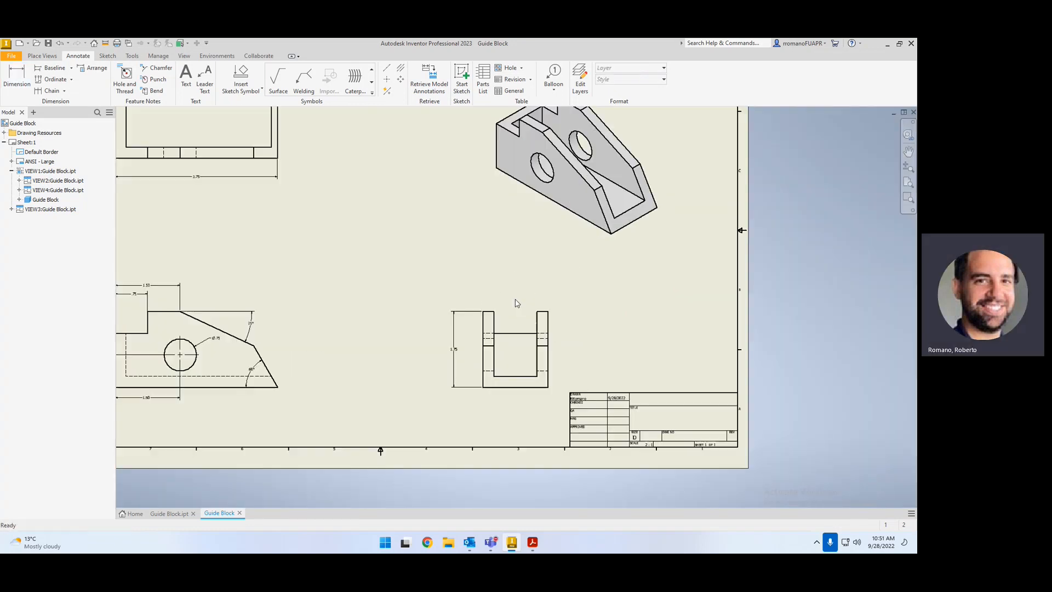
Step: Dimension the right wall's thickness in the end view, placing the dimension above that wall
{"action": "scroll", "coordinate": [508, 324], "scroll_direction": "up", "scroll_amount": 5}
{"action": "key", "text": "d"}
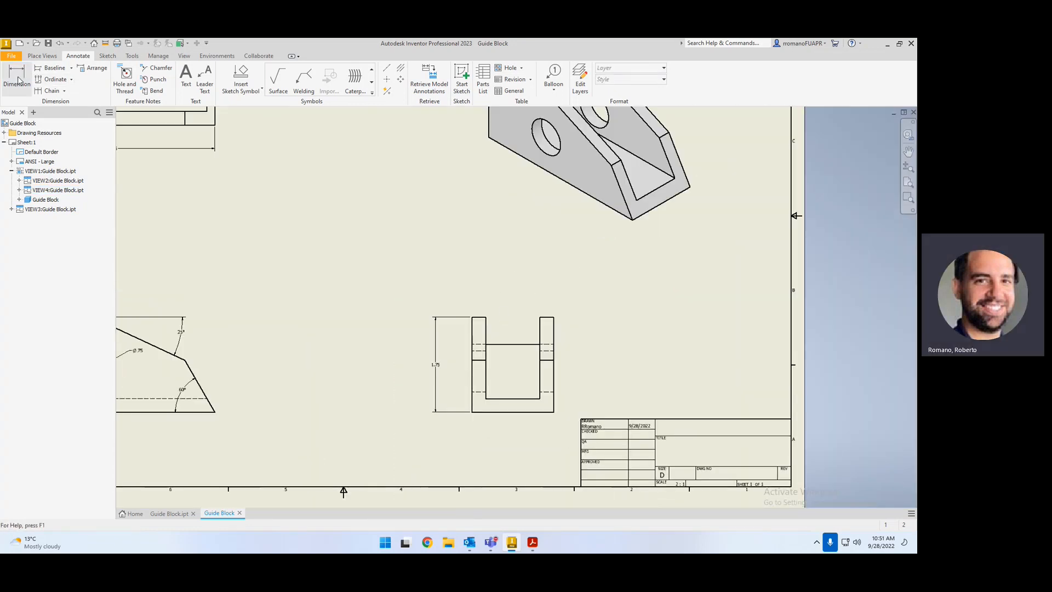
{"action": "scroll", "coordinate": [526, 296], "scroll_direction": "up", "scroll_amount": 3}
{"action": "scroll", "coordinate": [526, 337], "scroll_direction": "down", "scroll_amount": 6}
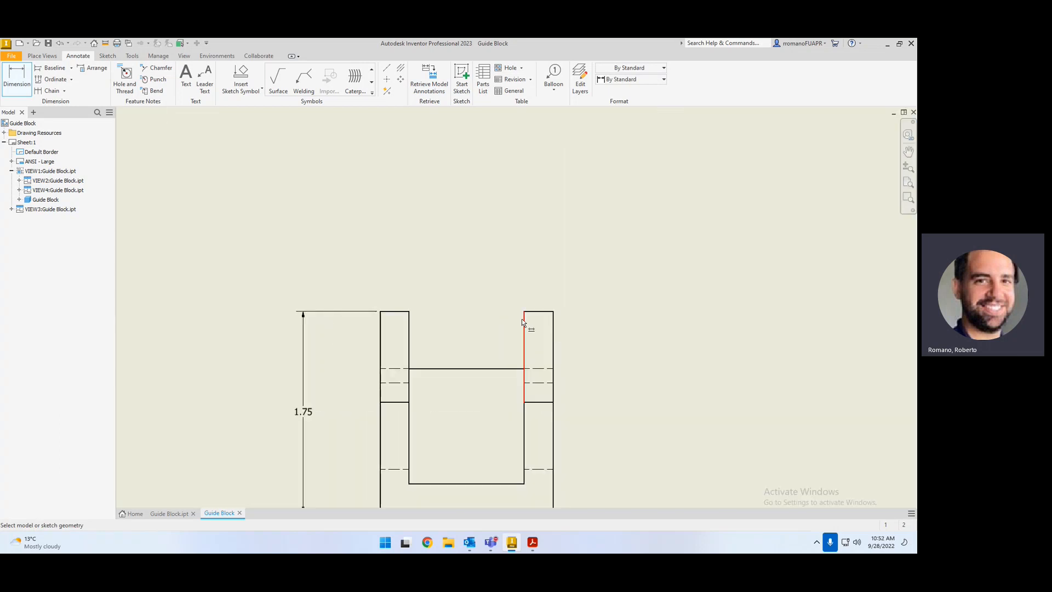
{"action": "left_click", "coordinate": [525, 340]}
{"action": "left_click", "coordinate": [554, 339]}
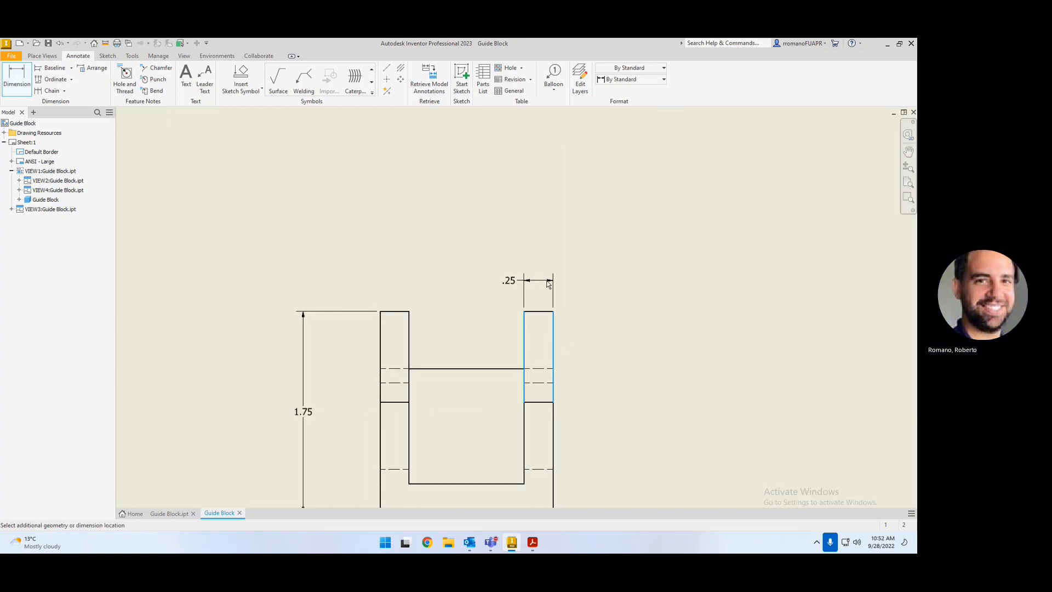
{"action": "left_click", "coordinate": [510, 281]}
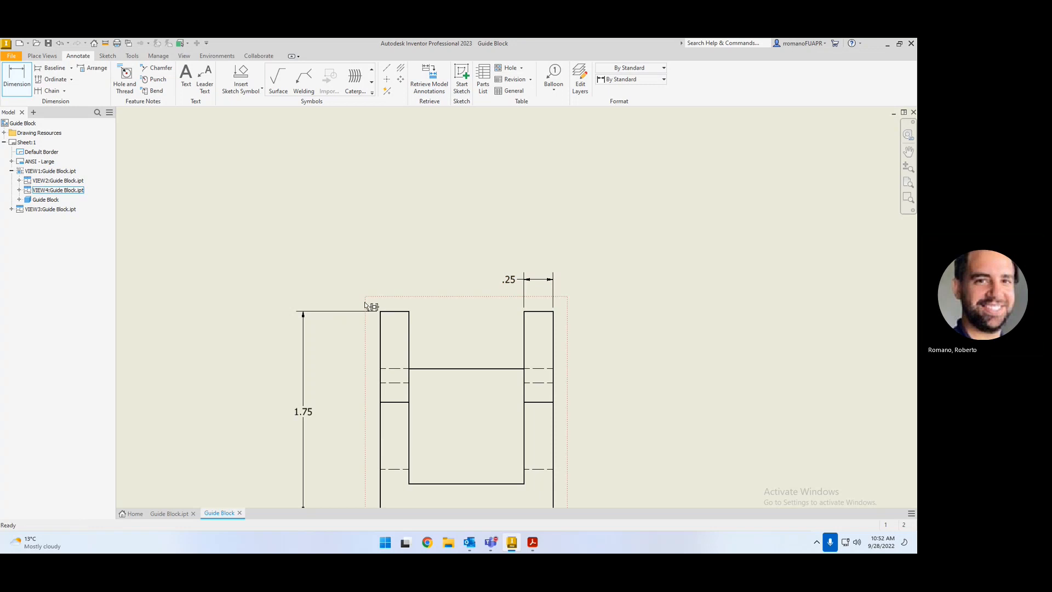
Step: Dimension the left wall's thickness in the end view, placing the dimension above that wall
{"action": "left_click", "coordinate": [381, 340]}
{"action": "left_click", "coordinate": [410, 337]}
{"action": "left_click", "coordinate": [394, 291]}
{"action": "key", "text": "Escape"}
Step: Review the dimensions on all drawing views and compare them with the Guide Block figure in exercise 1.pdf
{"action": "scroll", "coordinate": [698, 361], "scroll_direction": "down", "scroll_amount": 8}
{"action": "scroll", "coordinate": [524, 246], "scroll_direction": "down", "scroll_amount": 2}
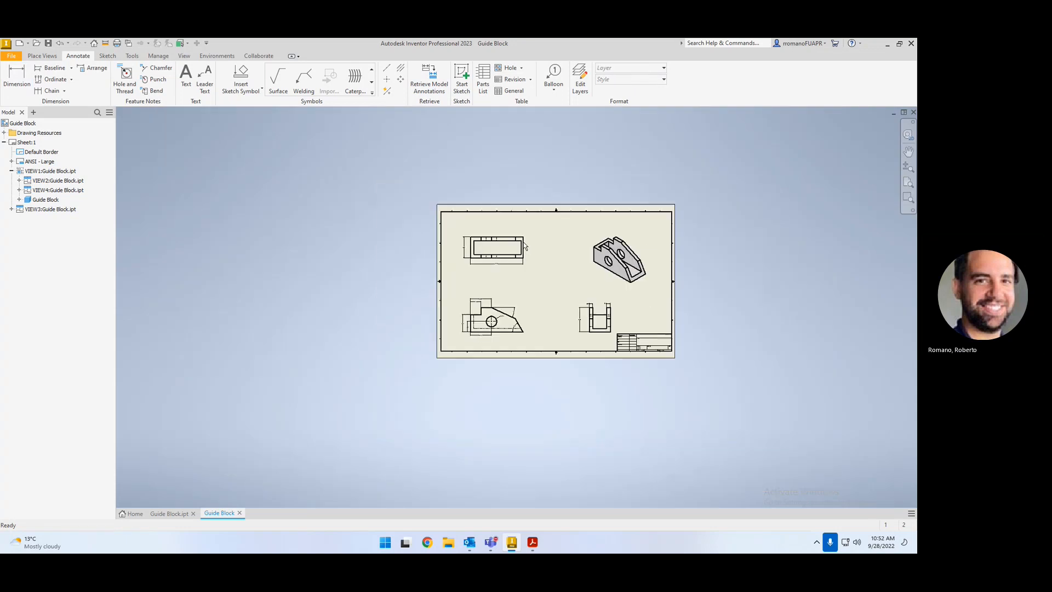
{"action": "scroll", "coordinate": [525, 246], "scroll_direction": "up", "scroll_amount": 5}
{"action": "middle_click_drag", "start_coordinate": [548, 300], "coordinate": [545, 237]}
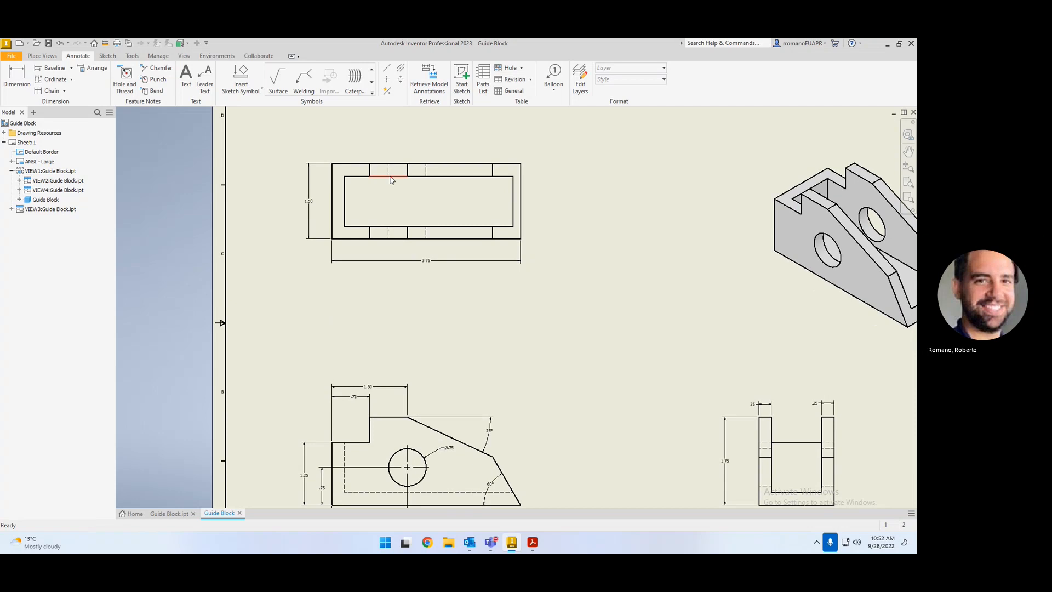
{"action": "middle_click_drag", "start_coordinate": [676, 331], "coordinate": [464, 219]}
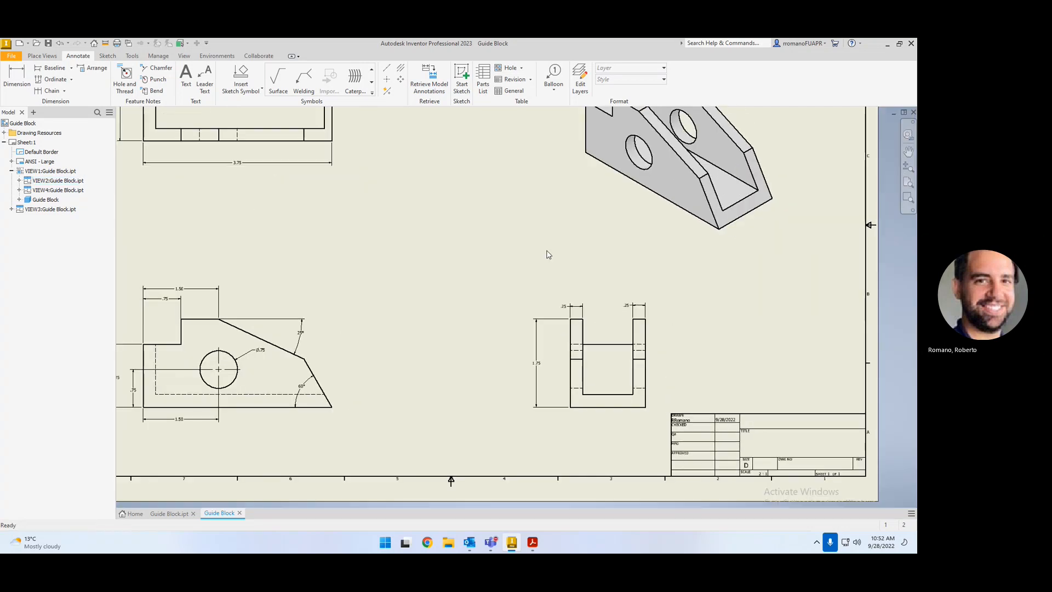
{"action": "middle_click_drag", "start_coordinate": [324, 354], "coordinate": [405, 350]}
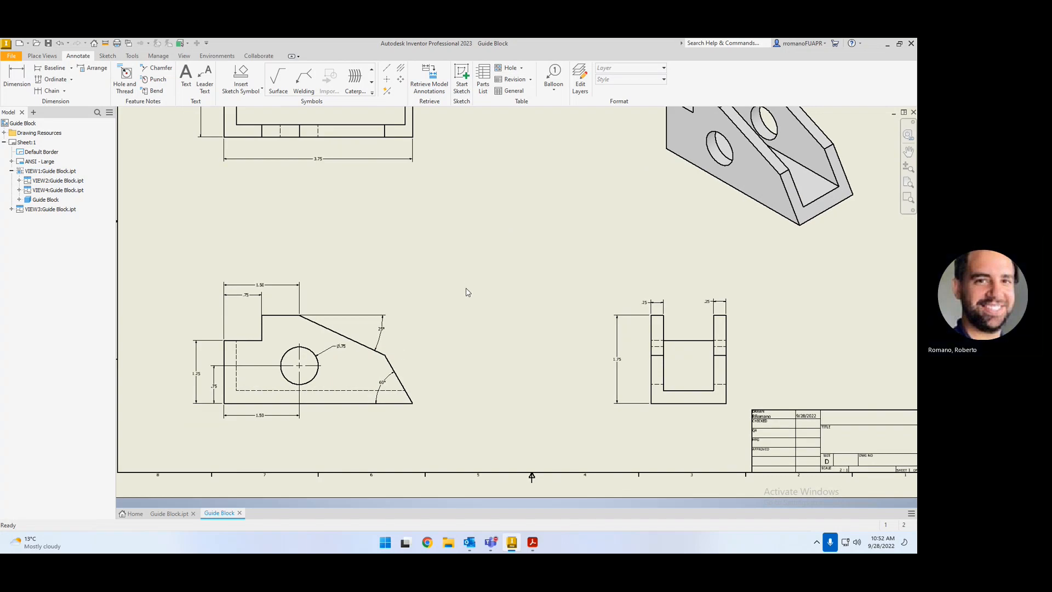
{"action": "scroll", "coordinate": [545, 350], "scroll_direction": "down", "scroll_amount": 2}
{"action": "scroll", "coordinate": [486, 218], "scroll_direction": "up", "scroll_amount": 3}
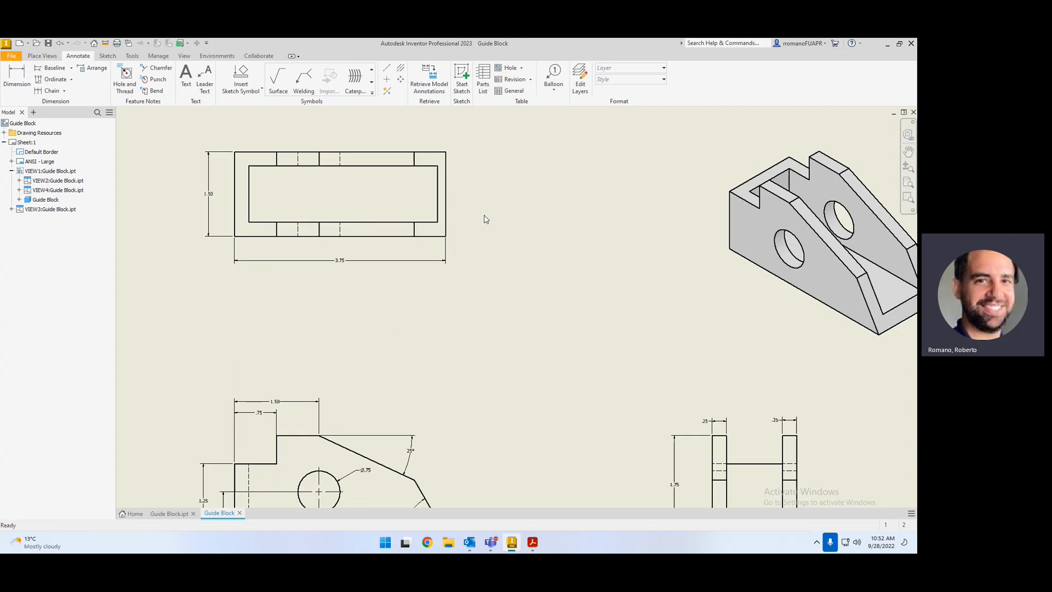
{"action": "middle_click_drag", "start_coordinate": [393, 367], "coordinate": [397, 325]}
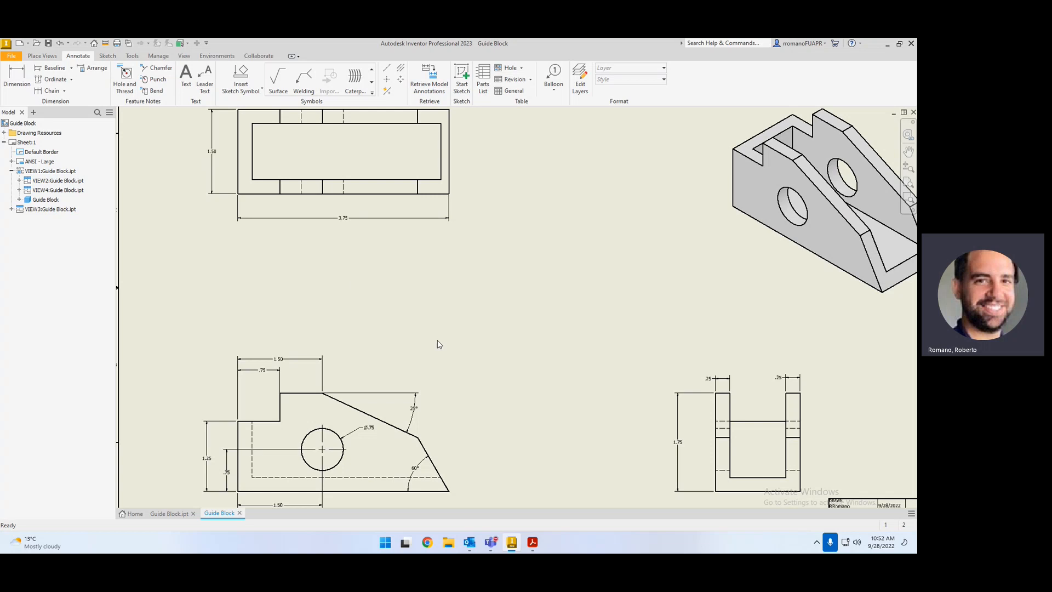
{"action": "scroll", "coordinate": [439, 344], "scroll_direction": "down", "scroll_amount": 2}
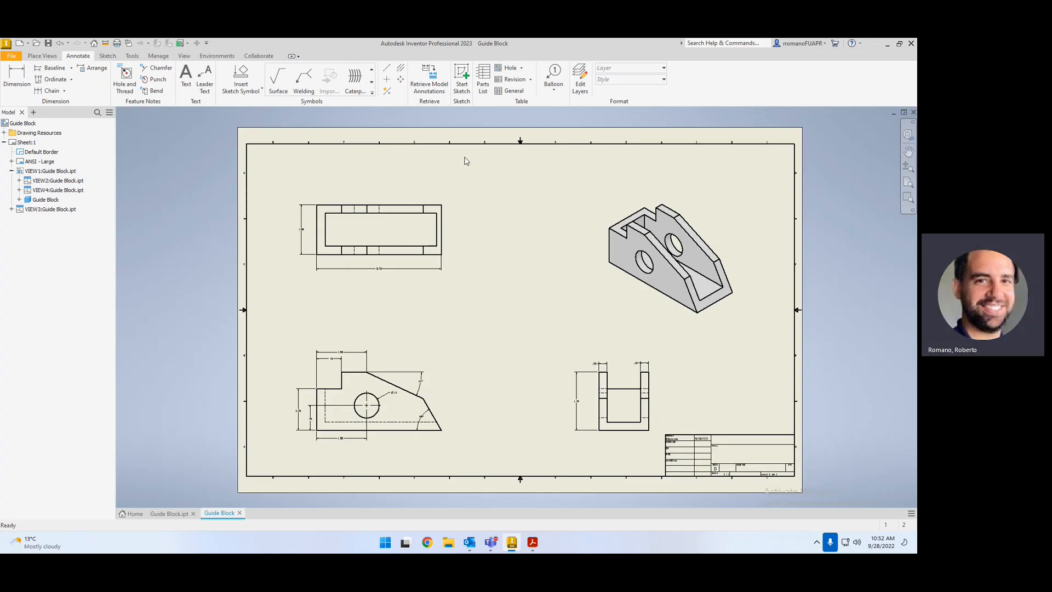
{"action": "left_click_drag", "start_coordinate": [296, 550], "coordinate": [419, 41]}
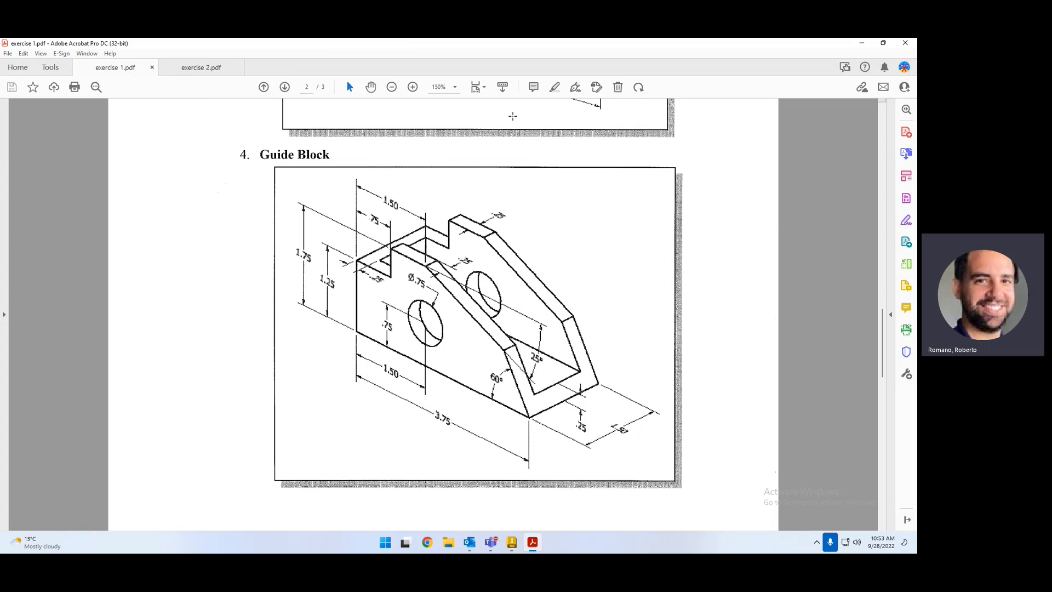
{"action": "left_click_drag", "start_coordinate": [476, 47], "coordinate": [0, 60]}
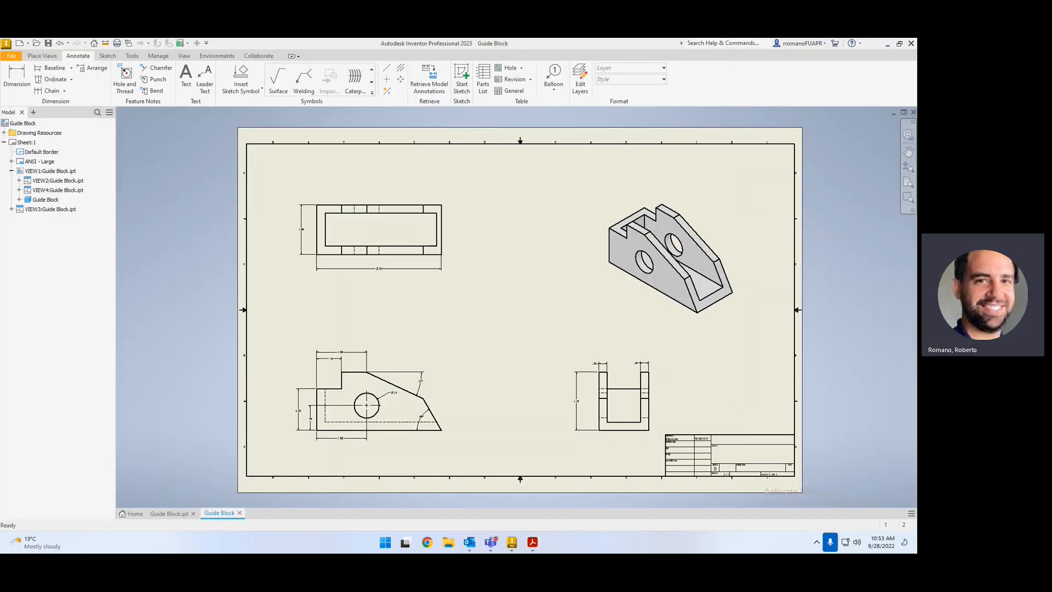